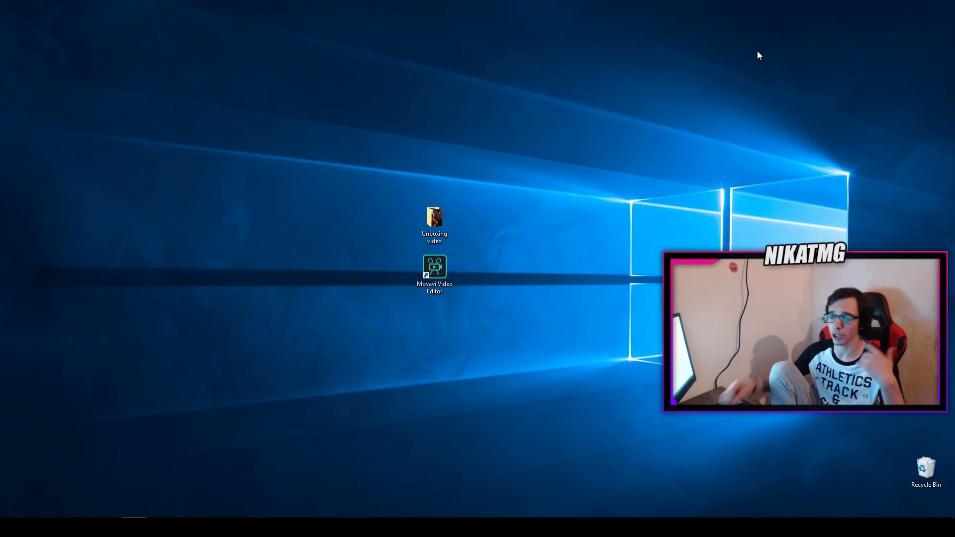
Start a full-feature project in Movavi Video Editor and add Unboxing 2.MOV from the Unboxing video folder to the video track
double_click(445, 267)
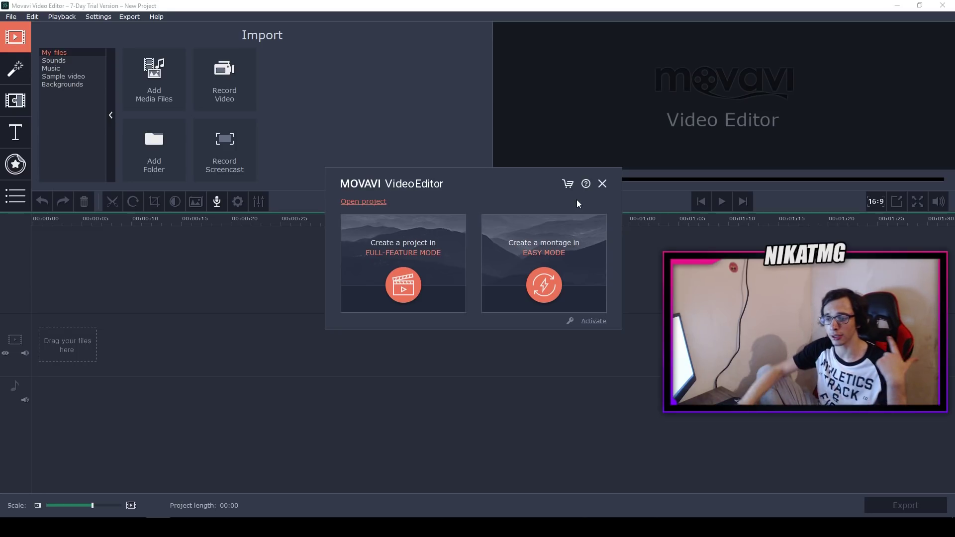
click(400, 270)
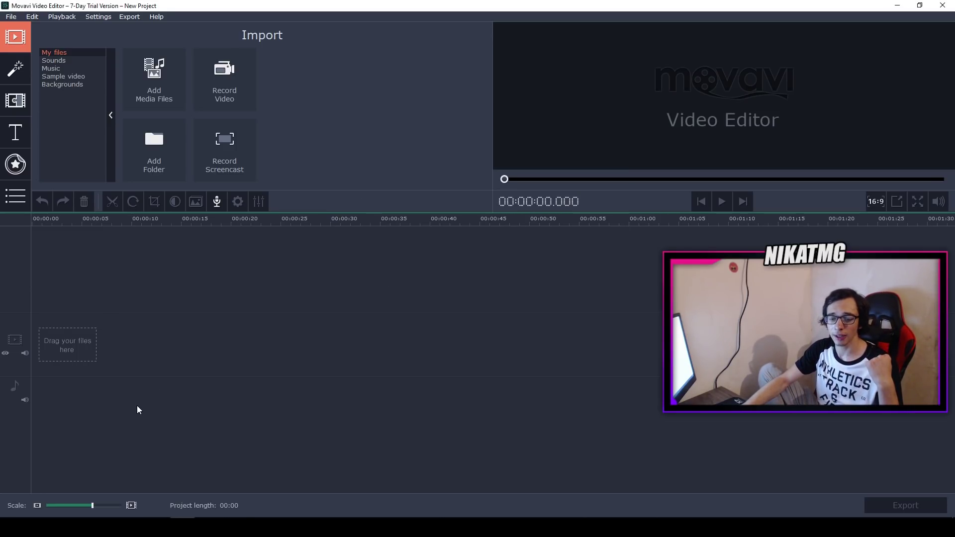
key(super+d)
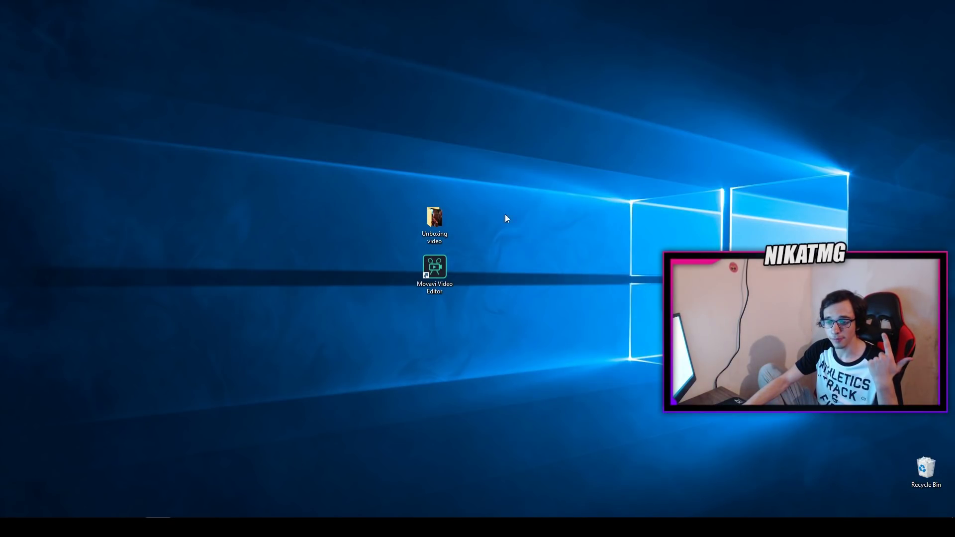
double_click(432, 237)
drag(426, 135, 64, 348)
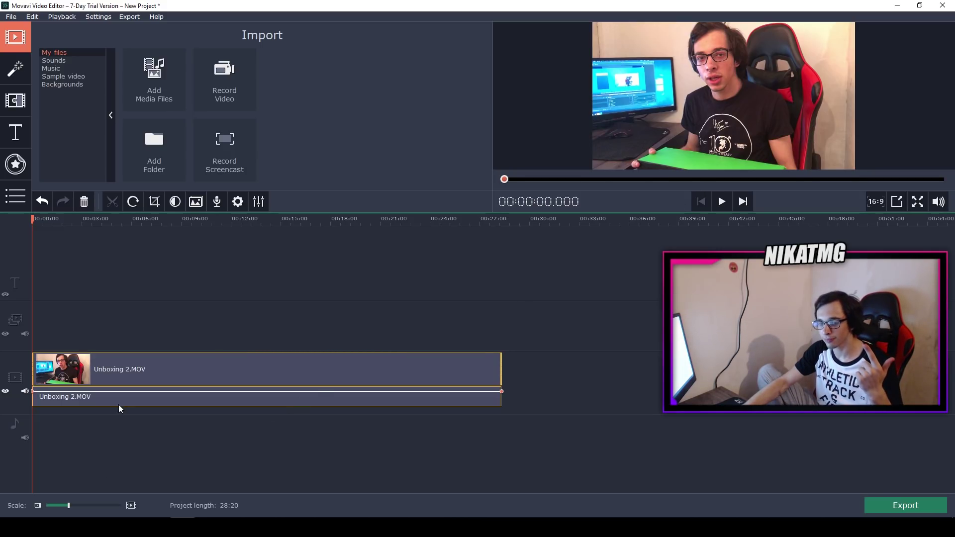
Play the first seconds of the Unboxing 2.MOV clip to check where the speech begins
scroll(119, 402, up, 3)
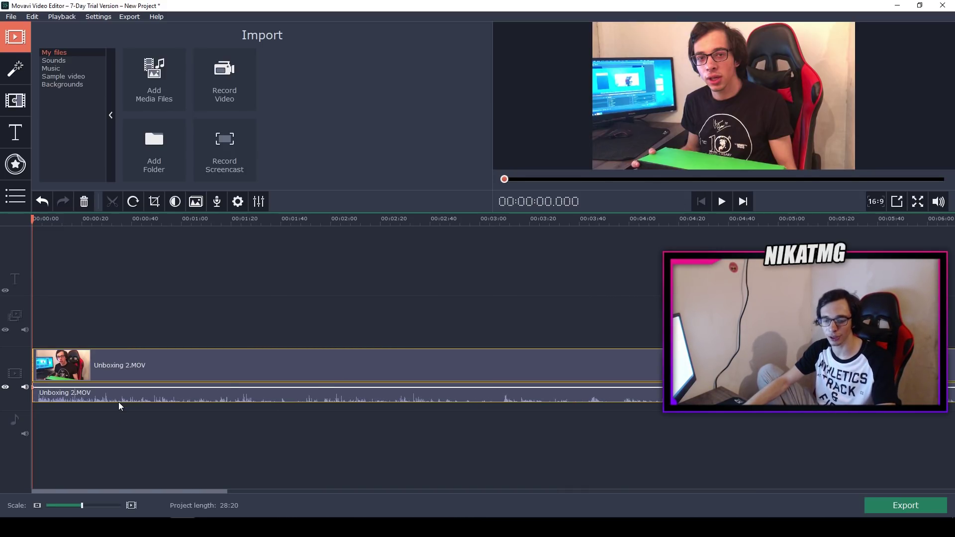
scroll(122, 402, down, 3)
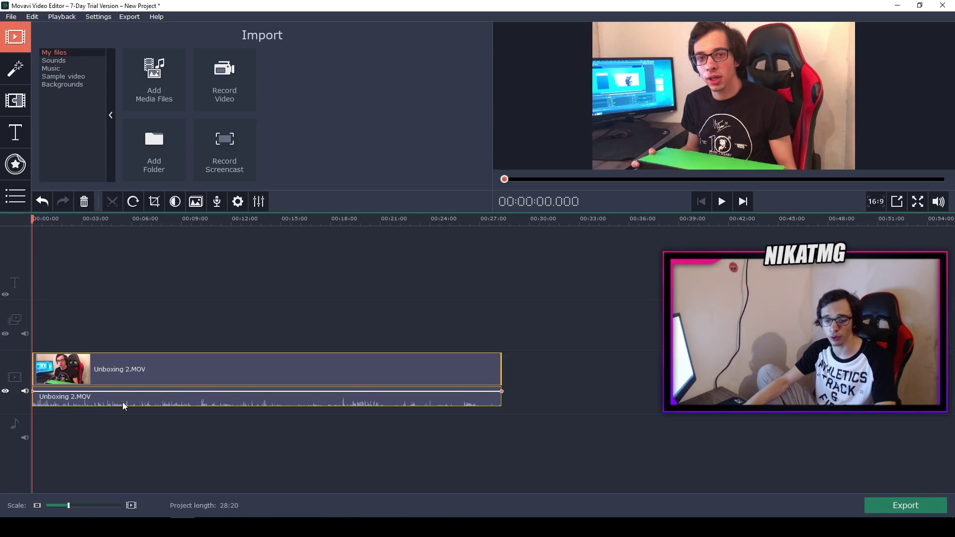
scroll(122, 402, down, 2)
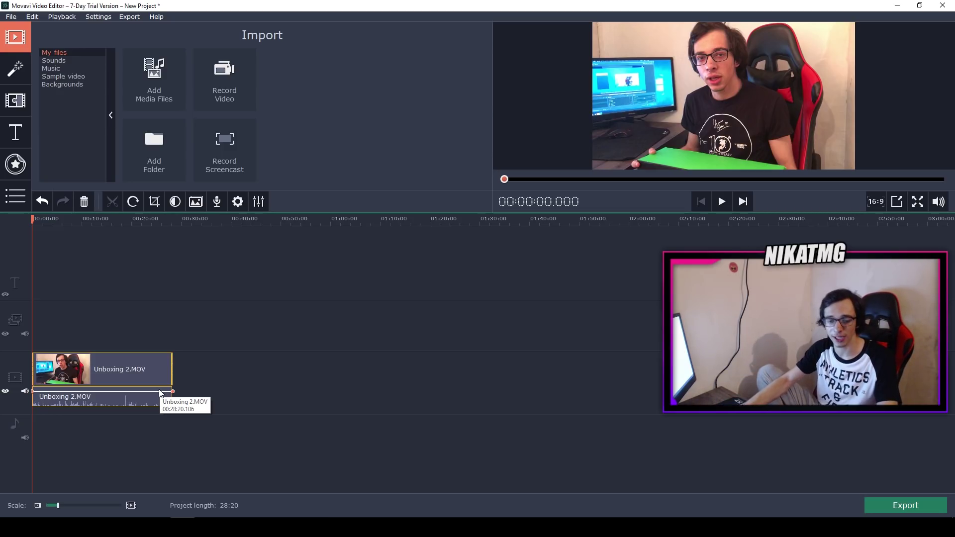
scroll(159, 393, up, 4)
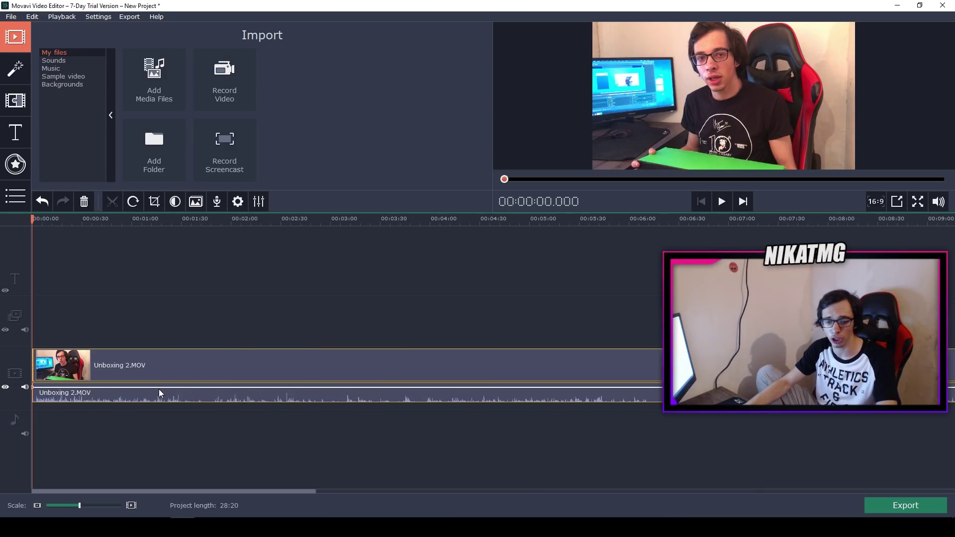
scroll(159, 390, up, 3)
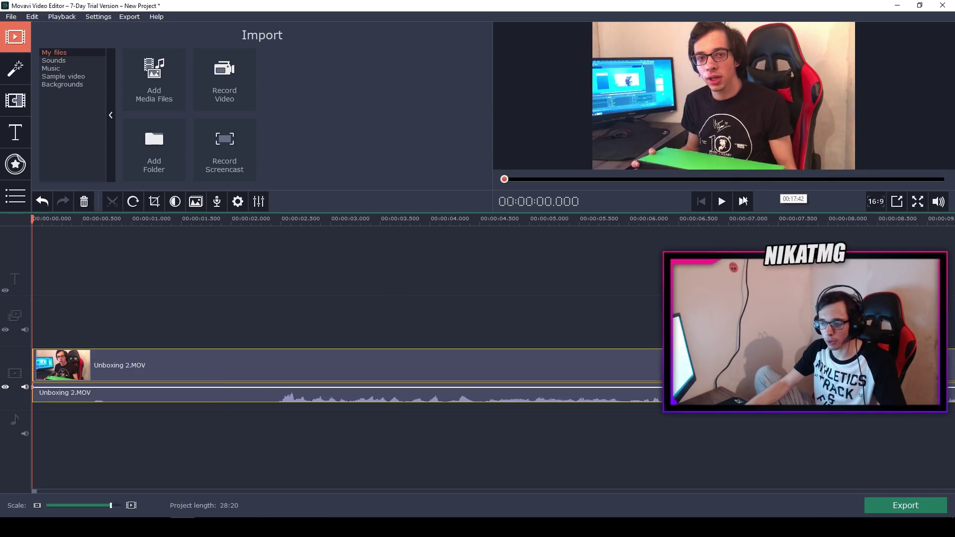
click(721, 201)
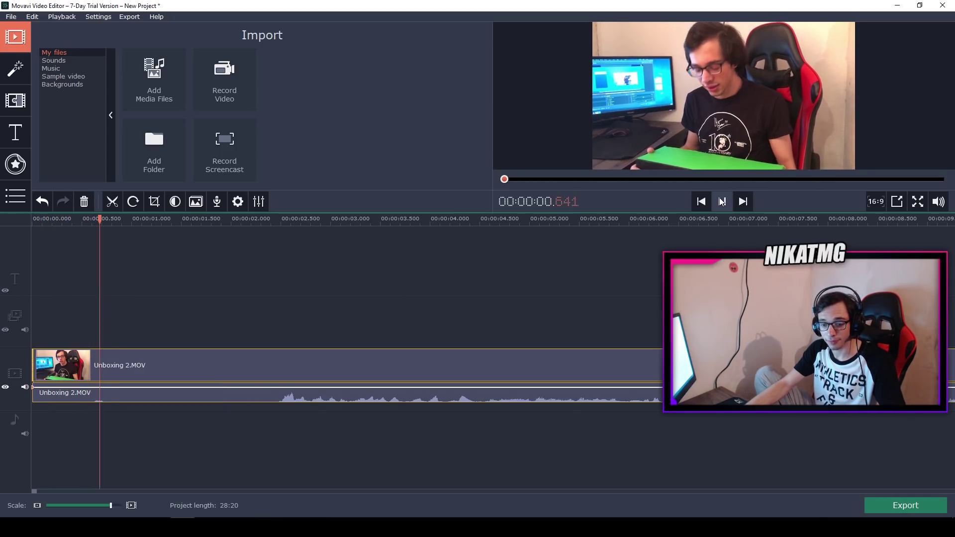
click(722, 201)
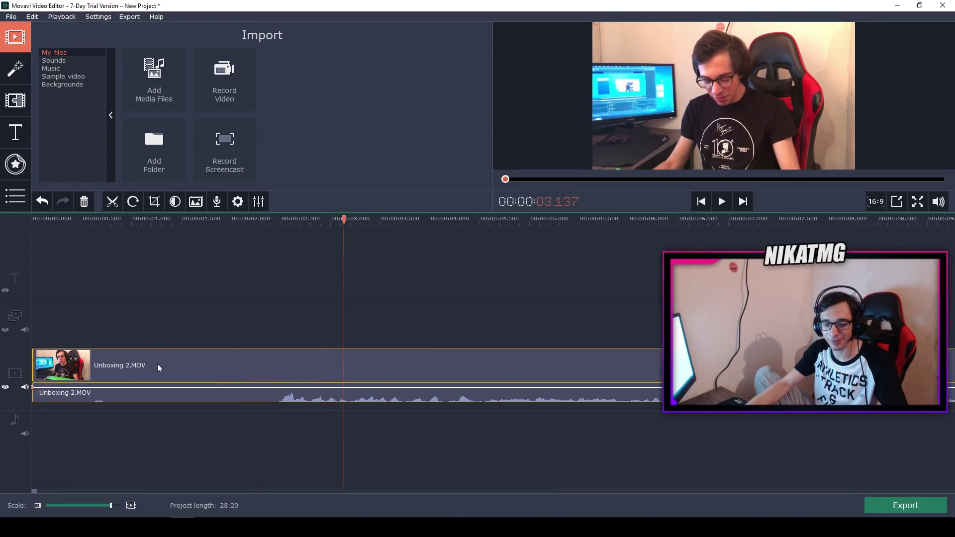
Place the playhead at about 00:00:02.475, just before the first large peaks in the clip's audio waveform
drag(336, 219, 275, 219)
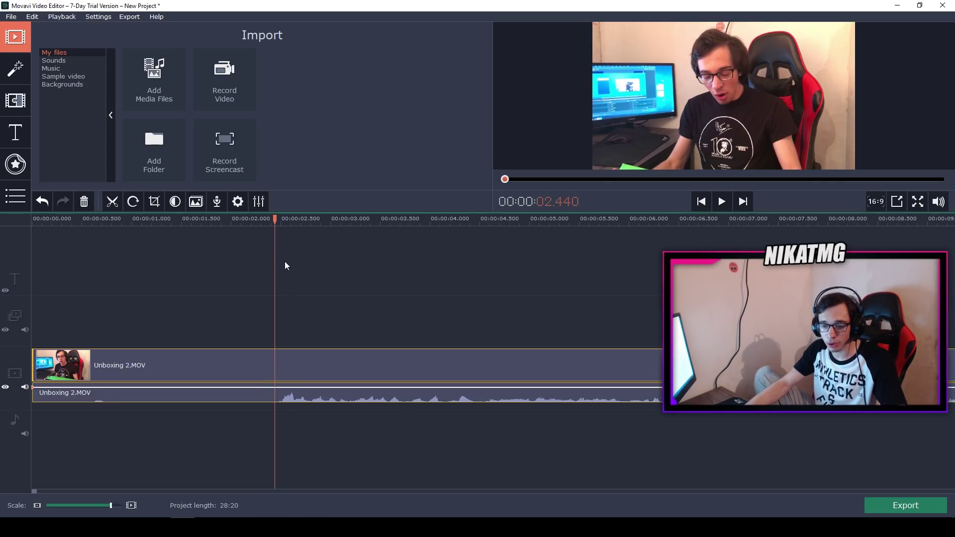
drag(273, 220, 278, 219)
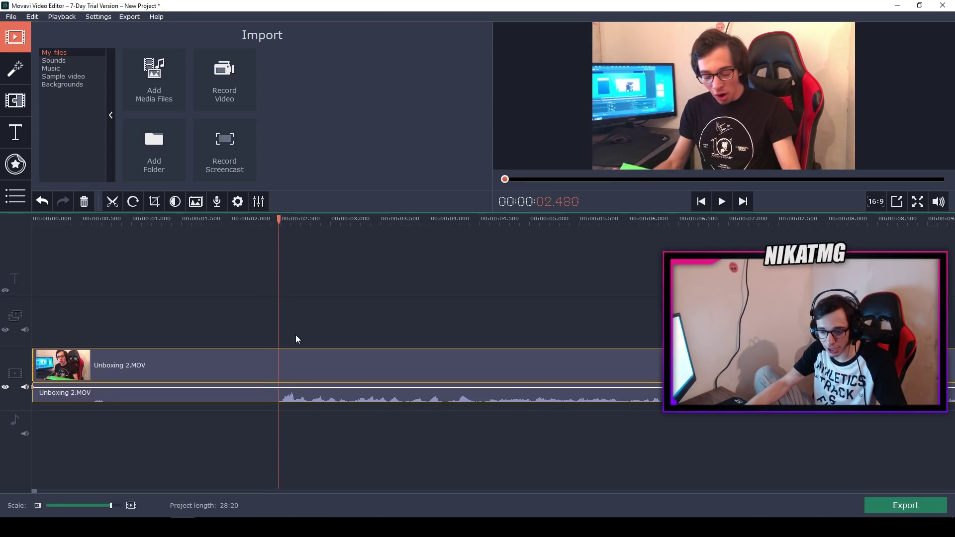
click(279, 367)
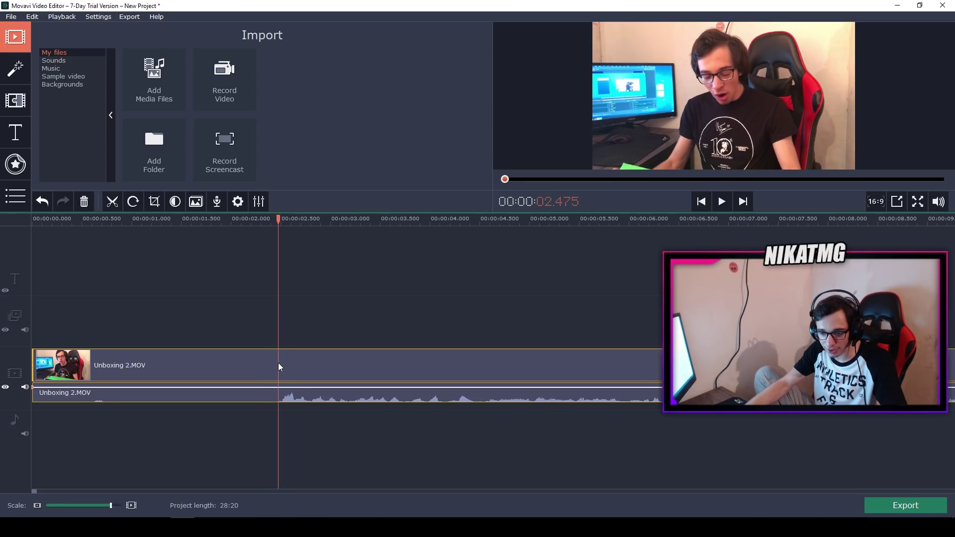
Split the clip at the playhead as a trial, select its first part, and undo the split
click(113, 199)
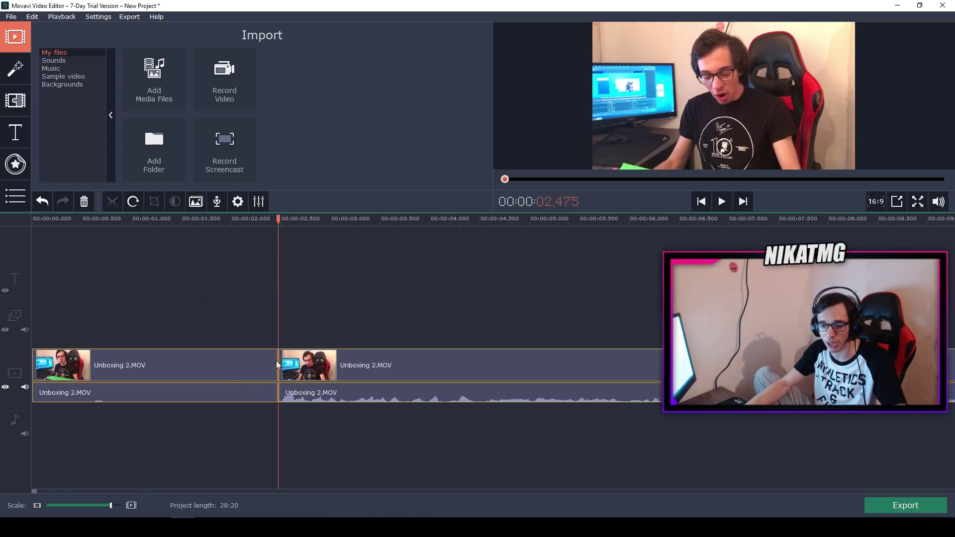
click(177, 371)
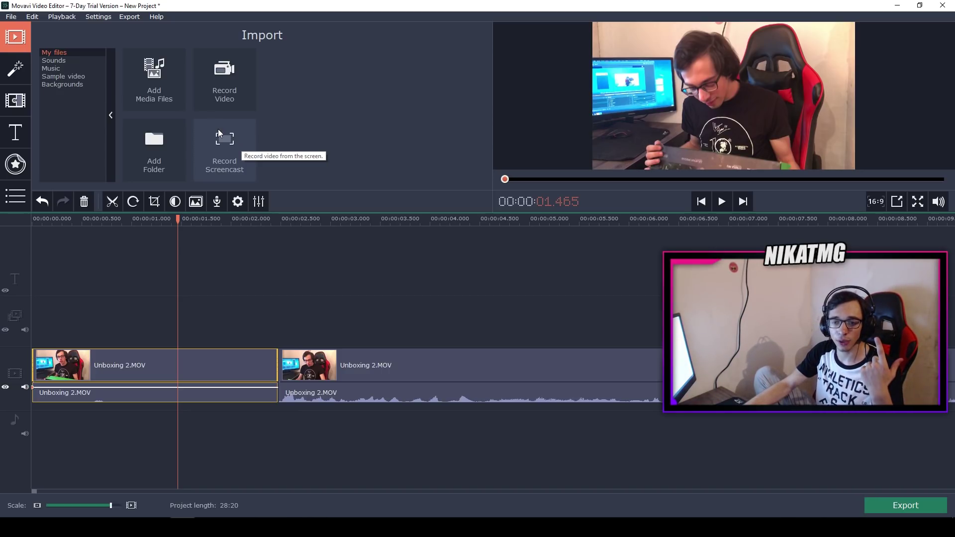
click(130, 18)
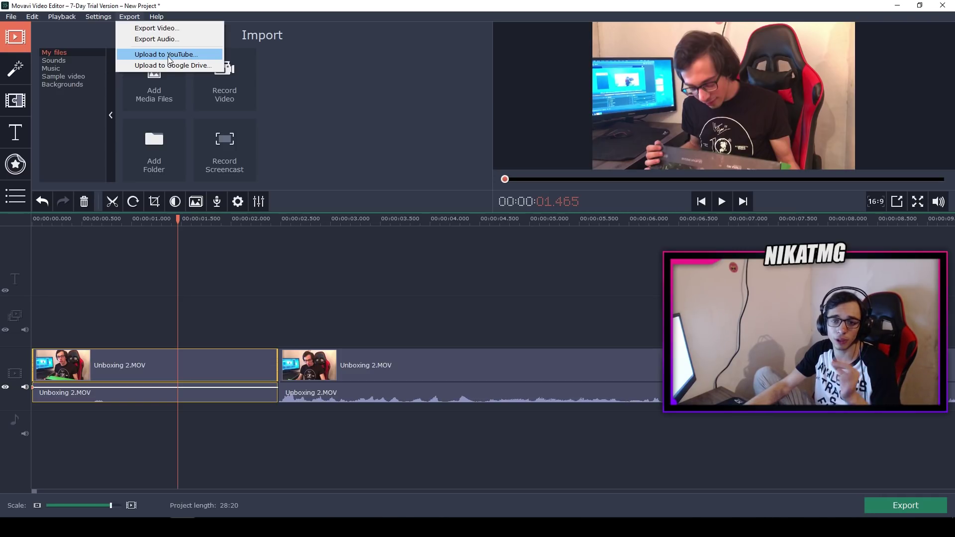
click(169, 366)
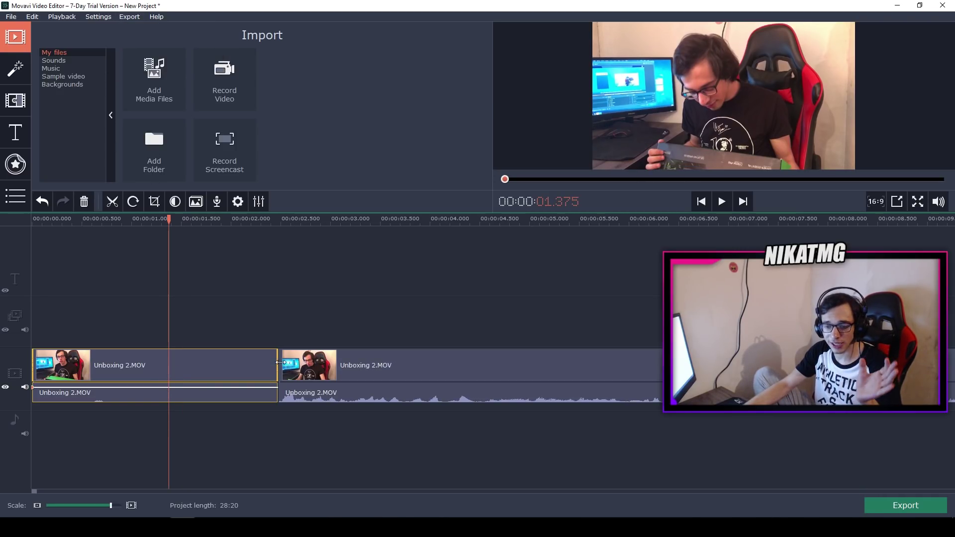
click(279, 362)
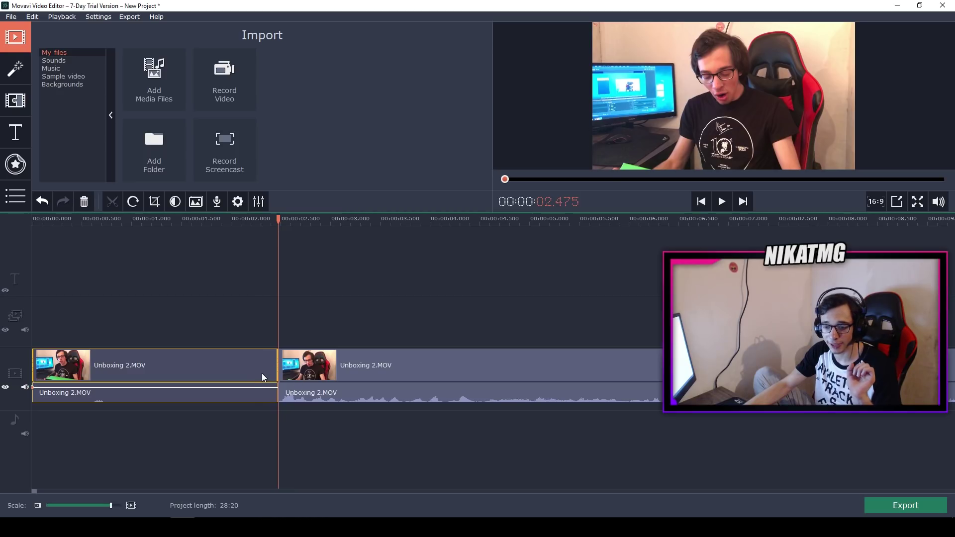
click(41, 201)
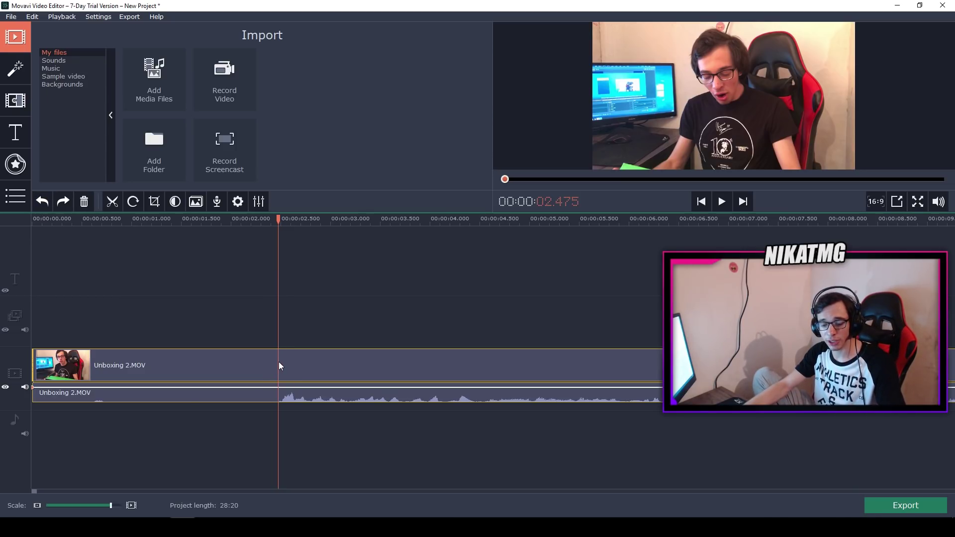
Split the Unboxing 2.MOV clip at 00:00:02.475 and delete the silent part before the cut
key(ctrl+b)
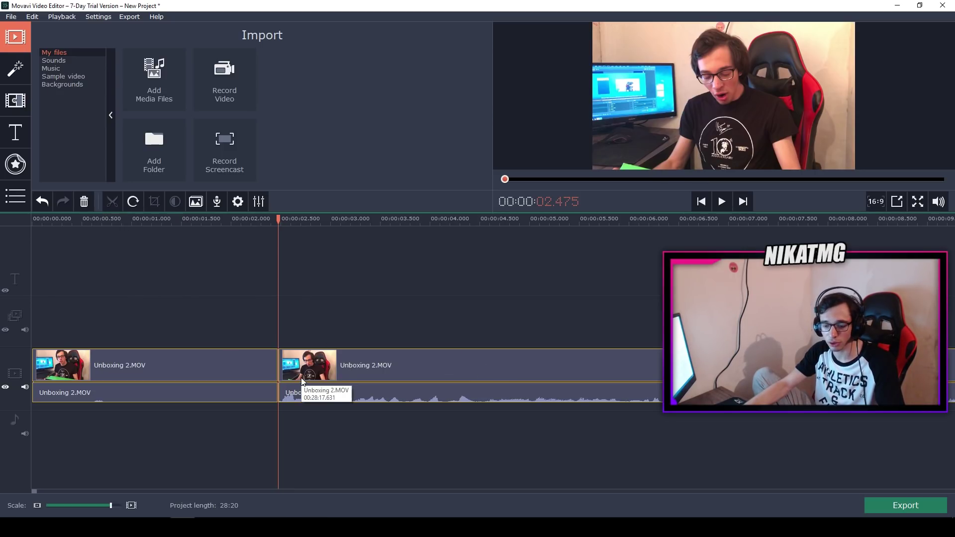
click(202, 367)
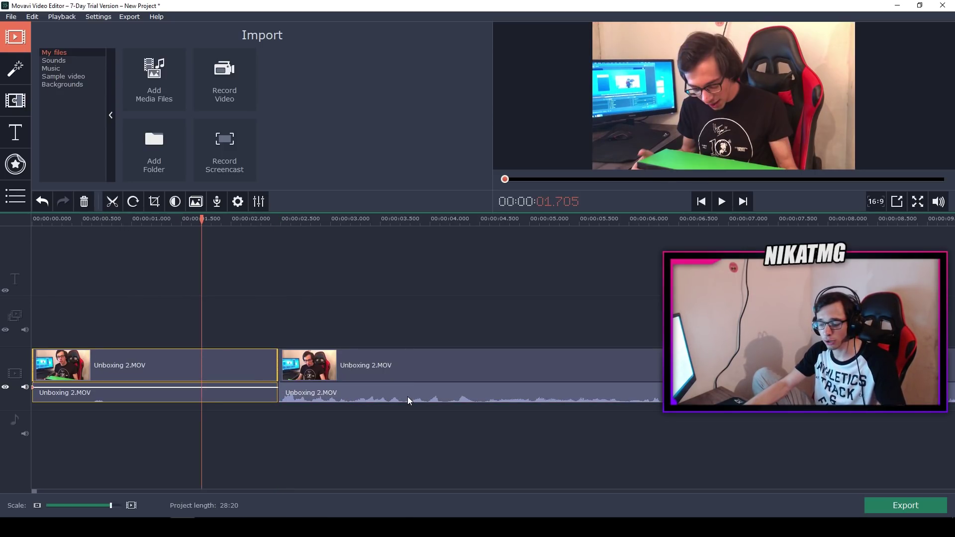
key(Delete)
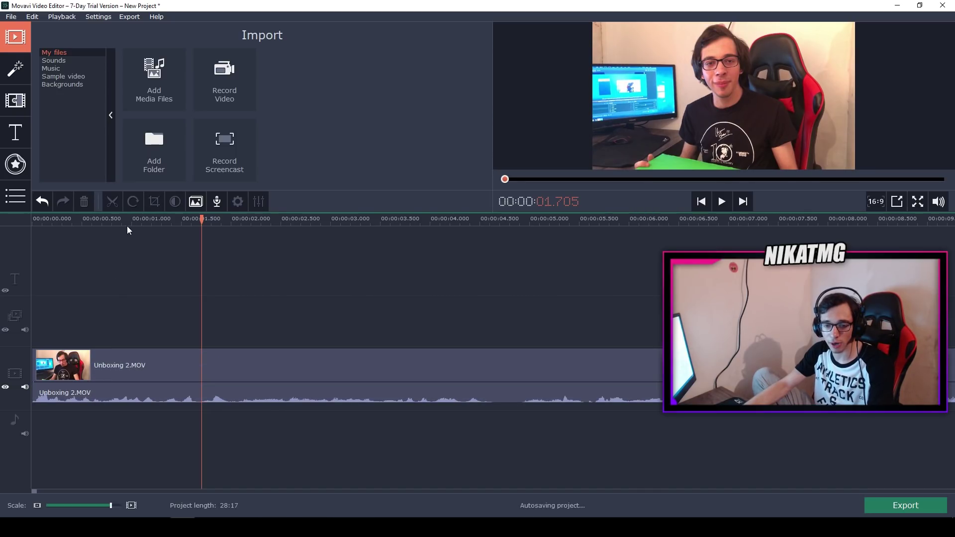
Play the trimmed clip's opening and return the playhead to the start of the timeline
click(723, 201)
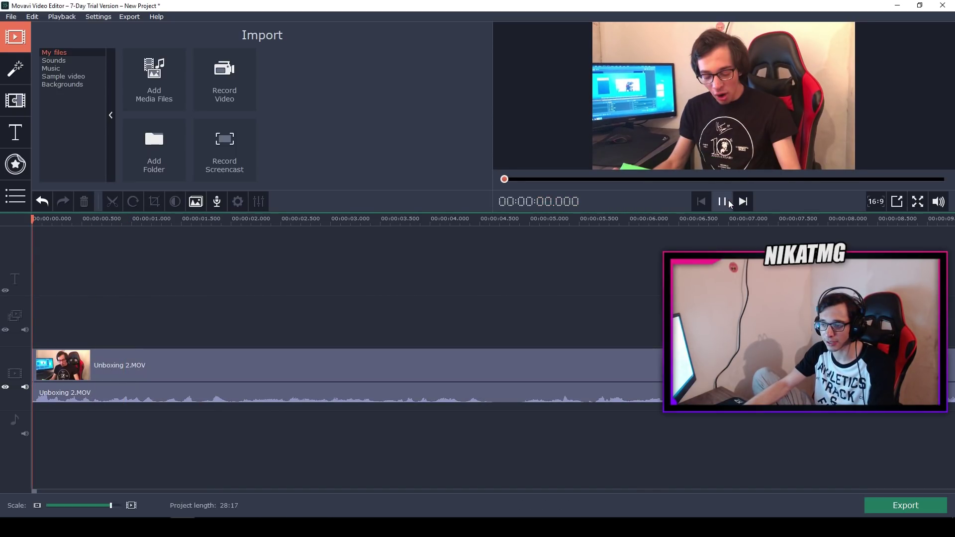
click(728, 200)
drag(165, 221, 30, 219)
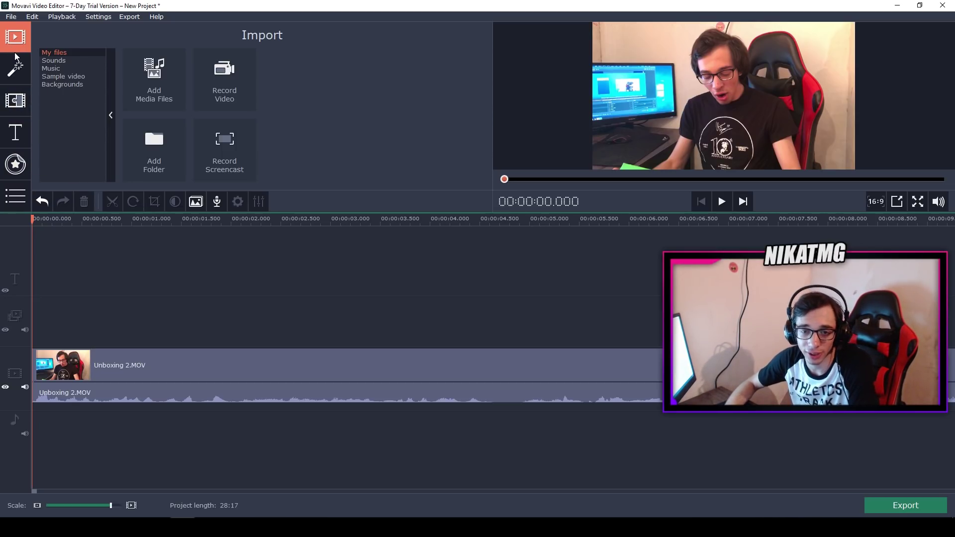
Browse the built-in sounds, music, sample videos and backgrounds available for import
click(63, 59)
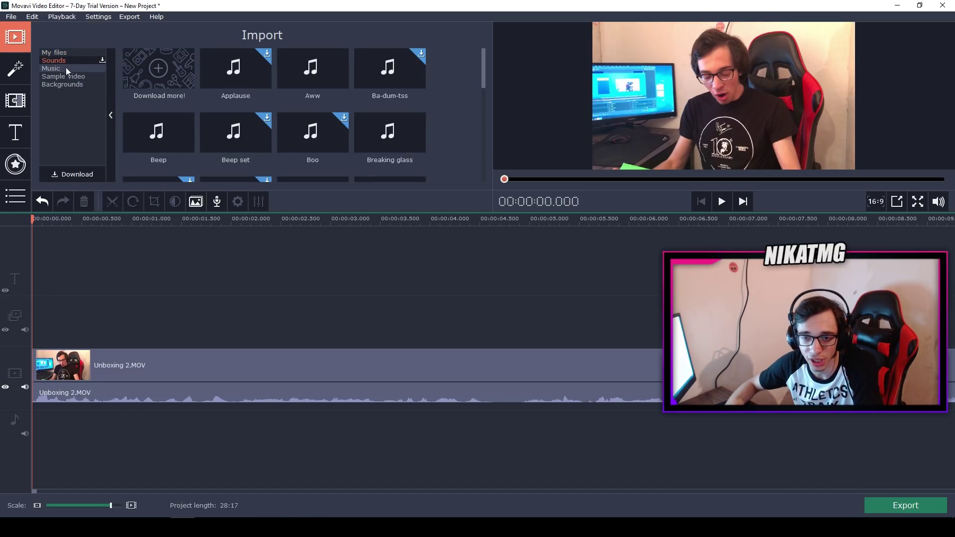
click(70, 71)
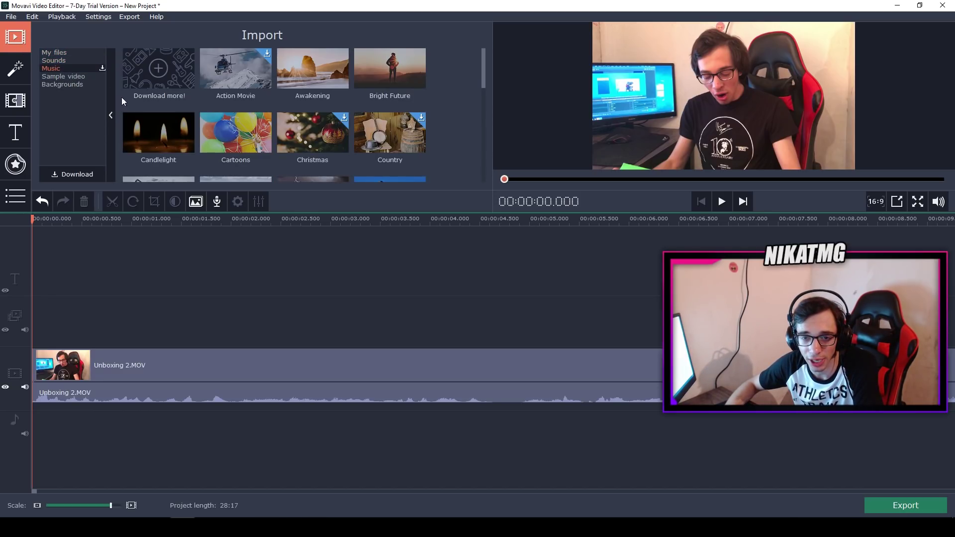
click(52, 59)
click(83, 76)
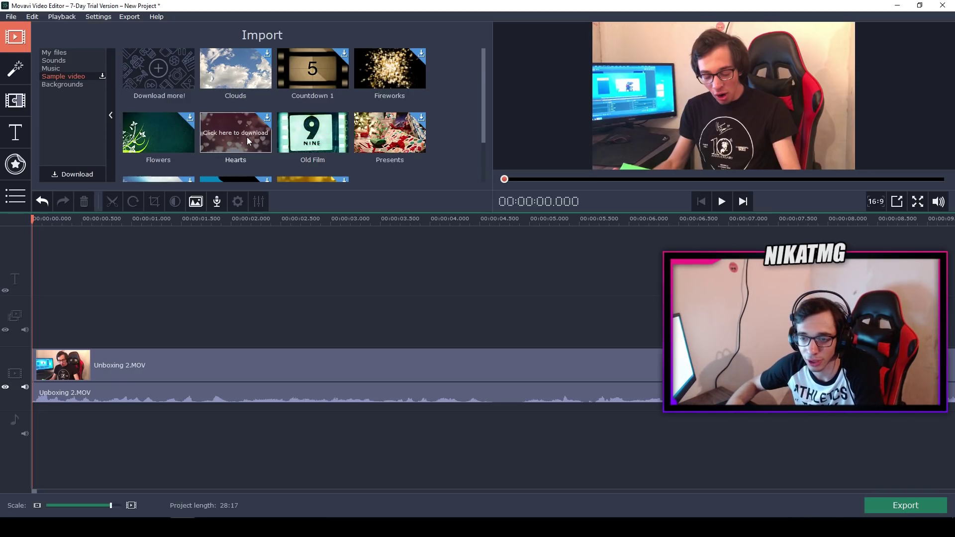
scroll(346, 92, down, 1)
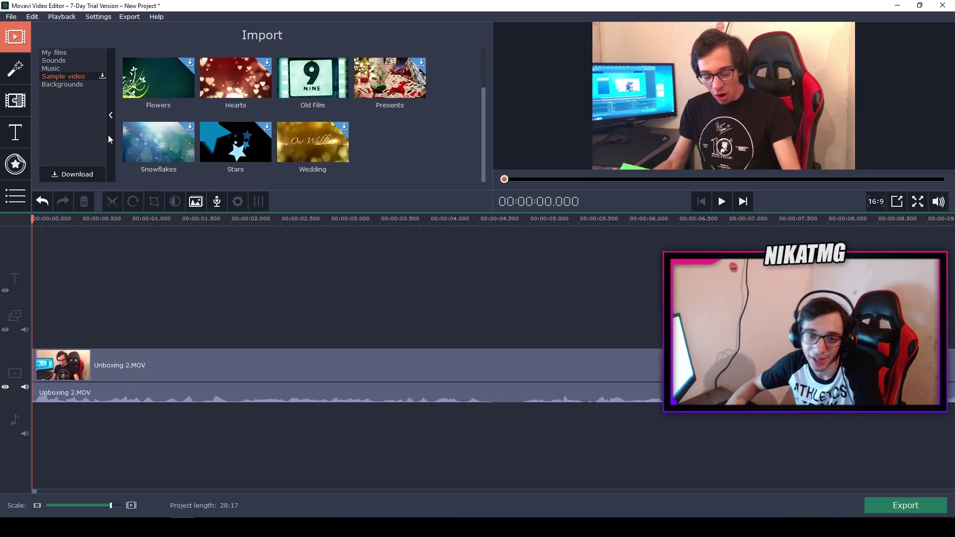
click(74, 84)
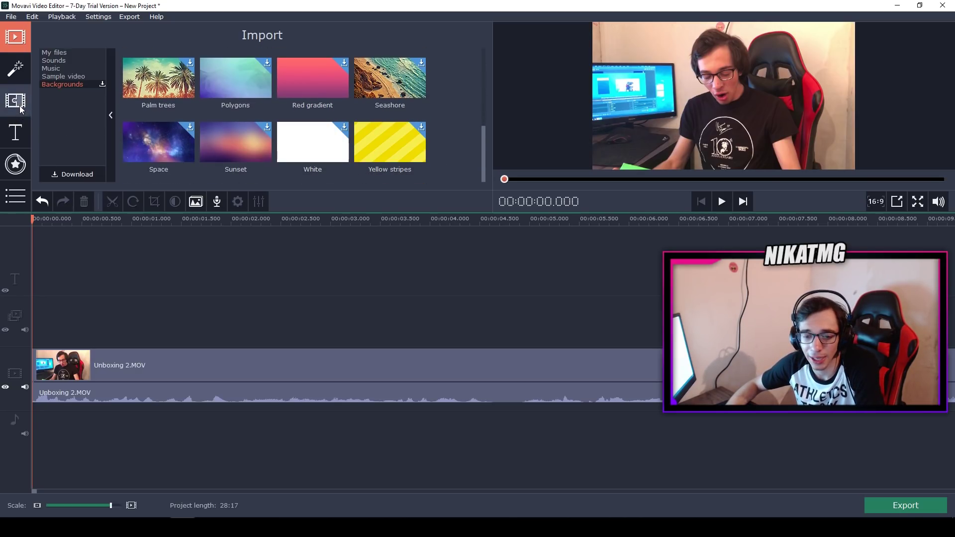
Browse the Basic and Intros title styles and preview the Trendy circle title
click(16, 132)
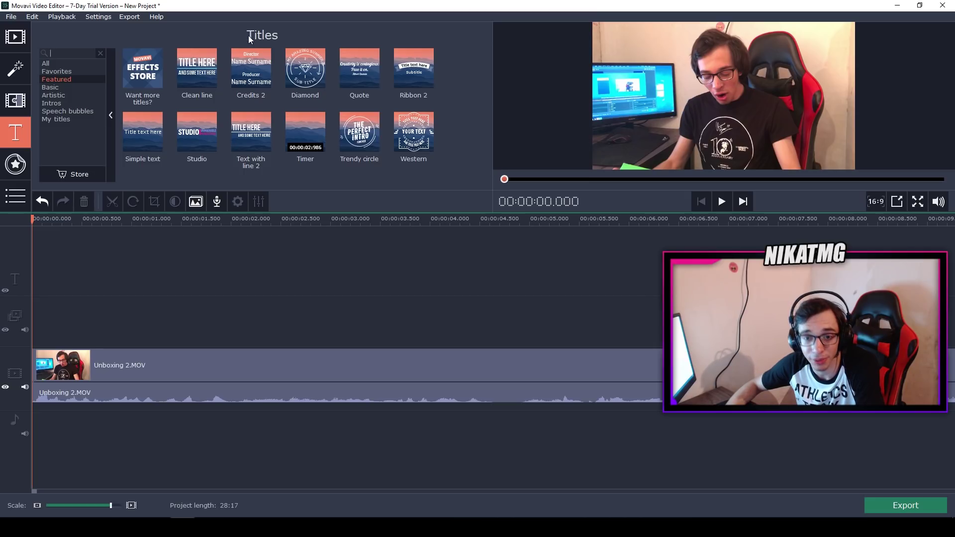
click(60, 89)
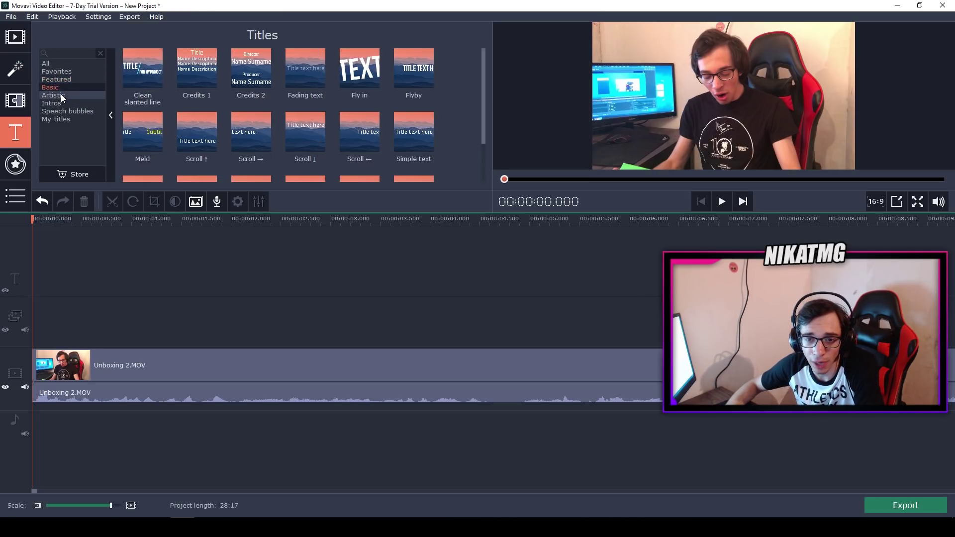
scroll(231, 92, down, 5)
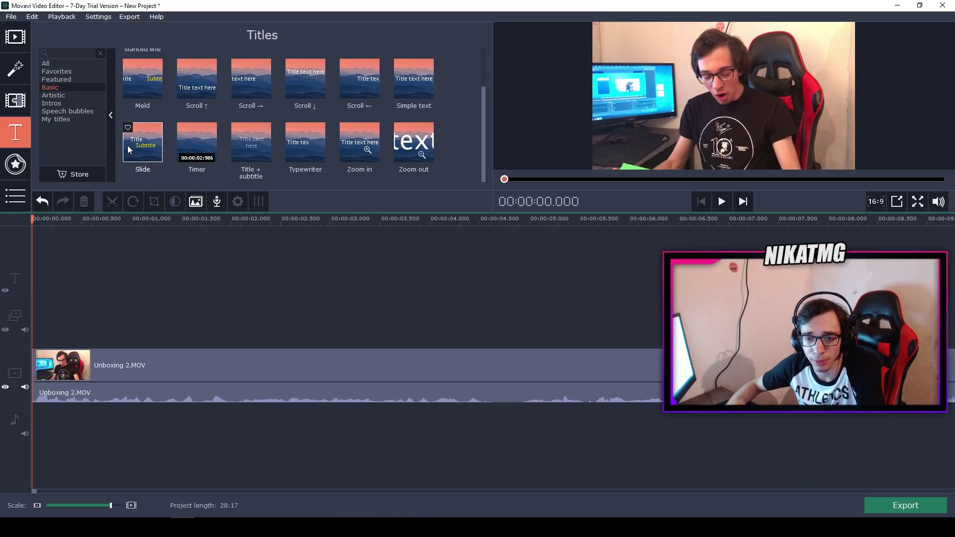
click(69, 104)
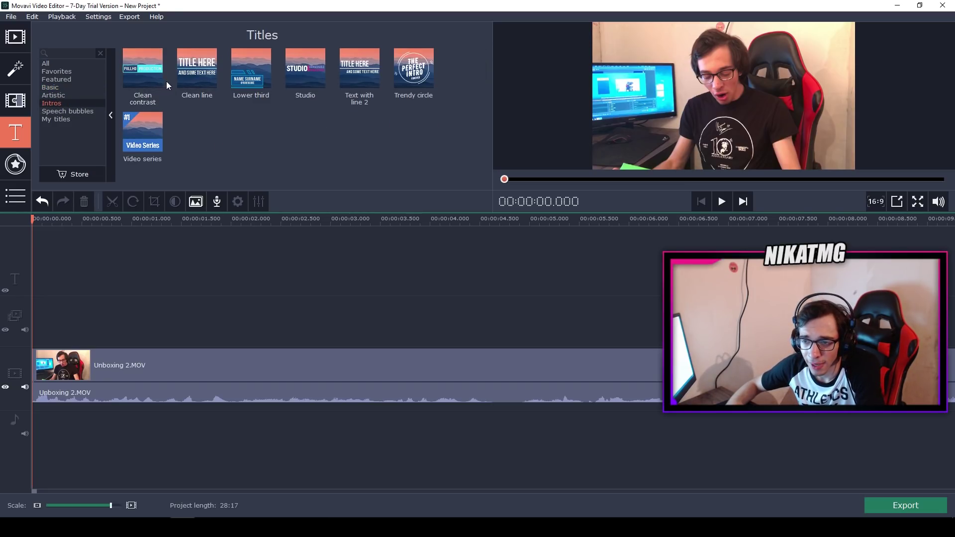
click(413, 70)
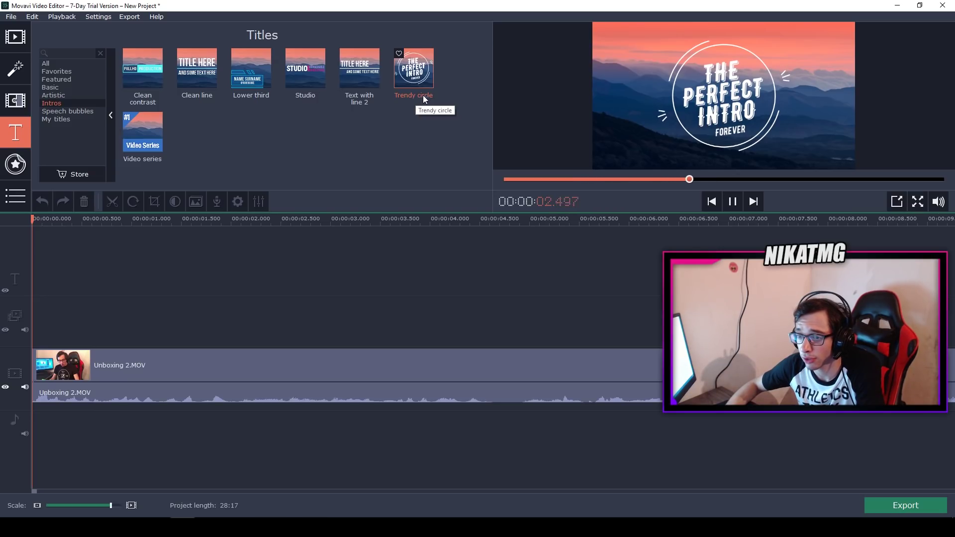
Add the Trendy circle title at the start of the video track, before the Unboxing 2.MOV clip, and play its animation
drag(422, 96, 29, 342)
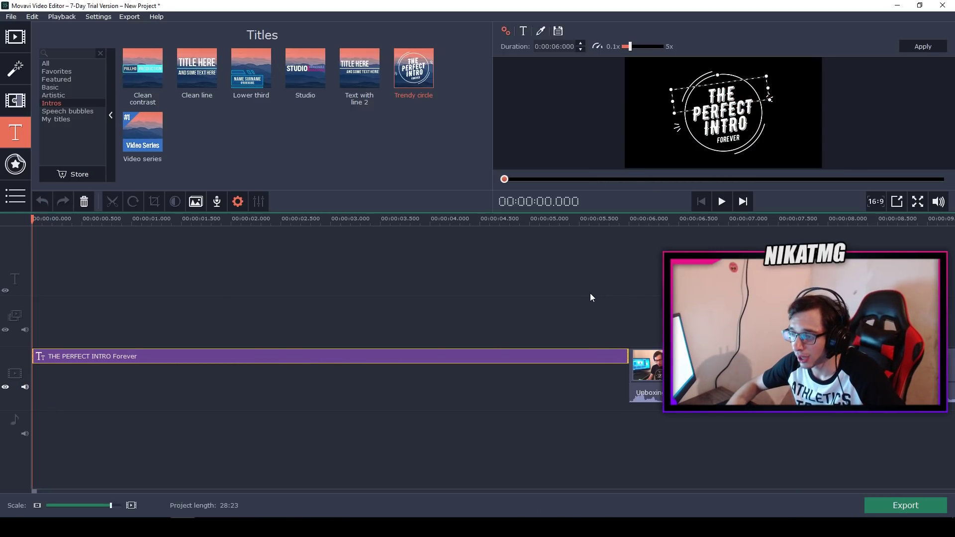
click(717, 210)
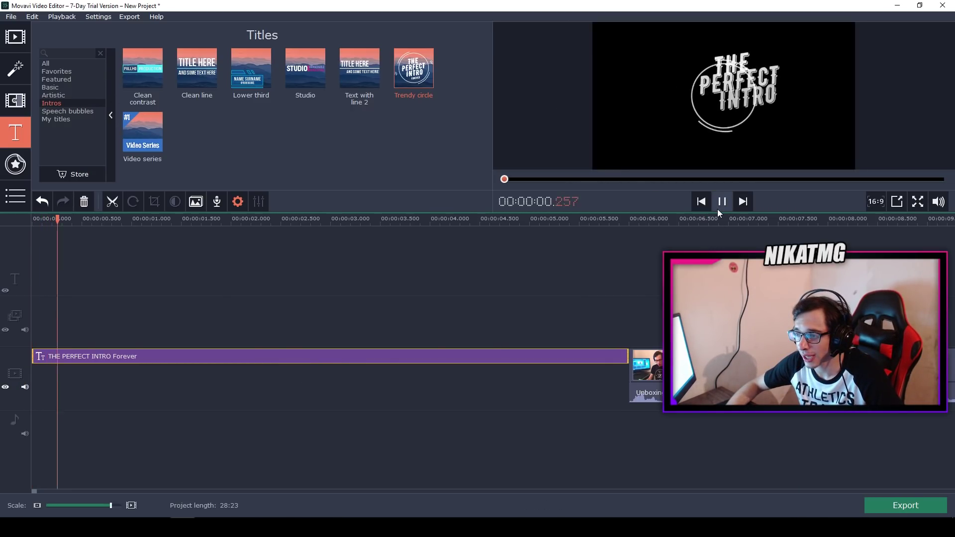
click(721, 205)
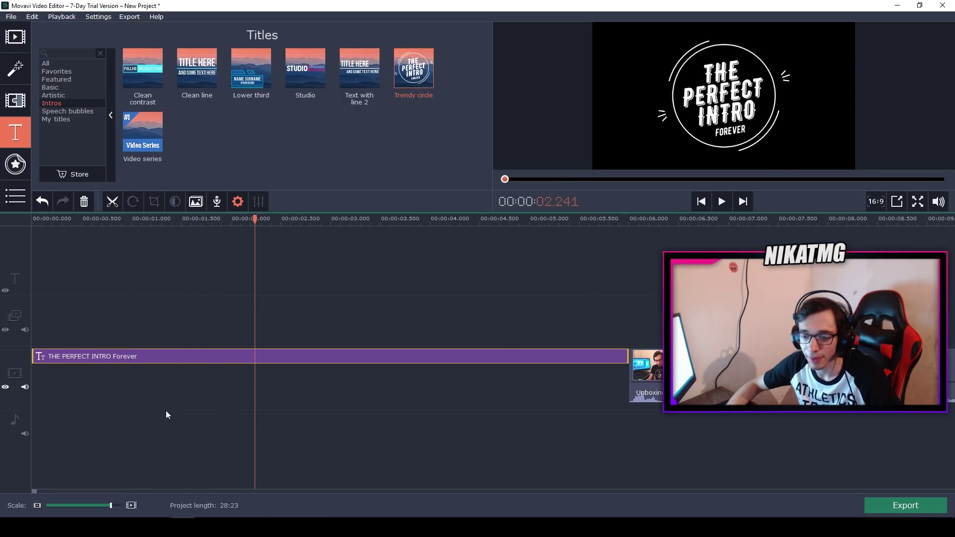
Replace the word INTRO in the title clip with UNBOXING and return the playhead to the start of the timeline
double_click(273, 356)
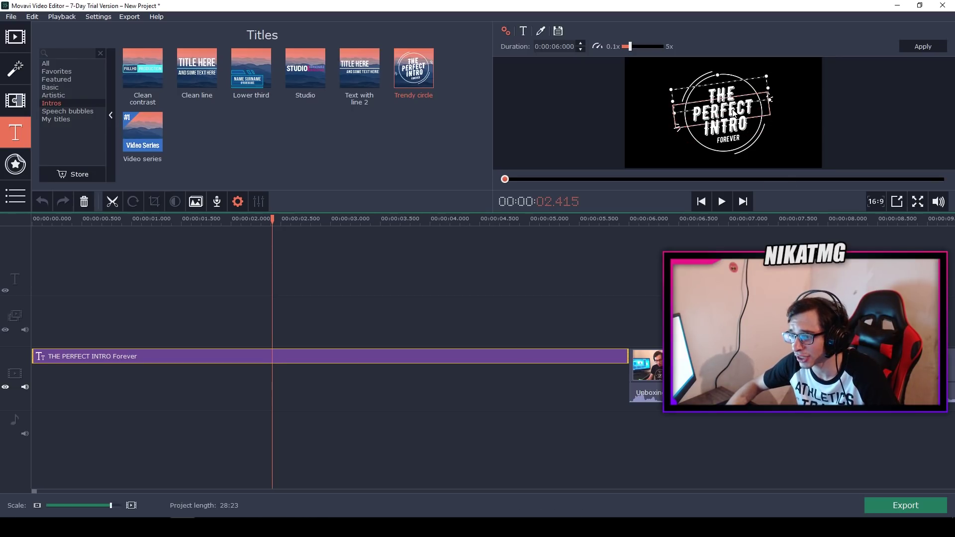
double_click(748, 129)
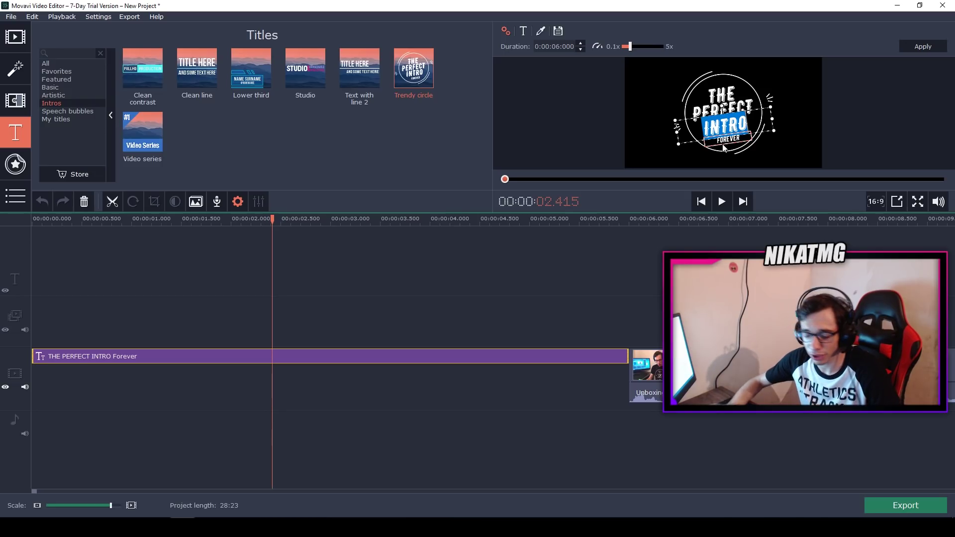
text(UNBOXING)
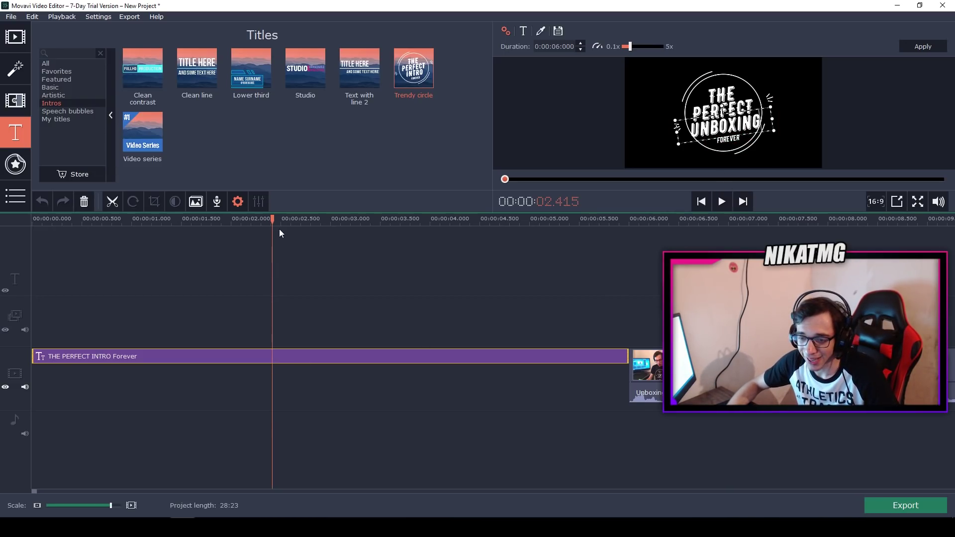
drag(274, 222, 33, 219)
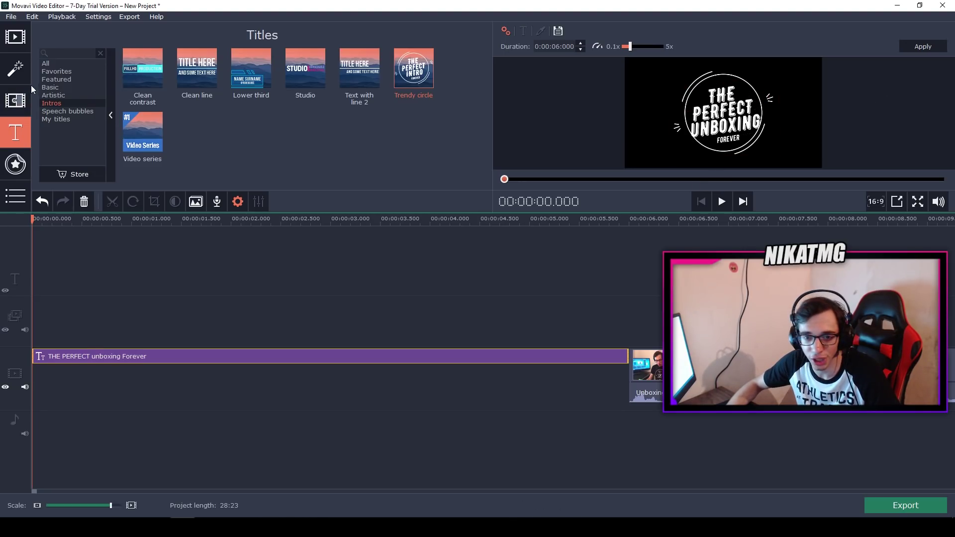
Download the Space background and place it at the very start of the video track
click(23, 44)
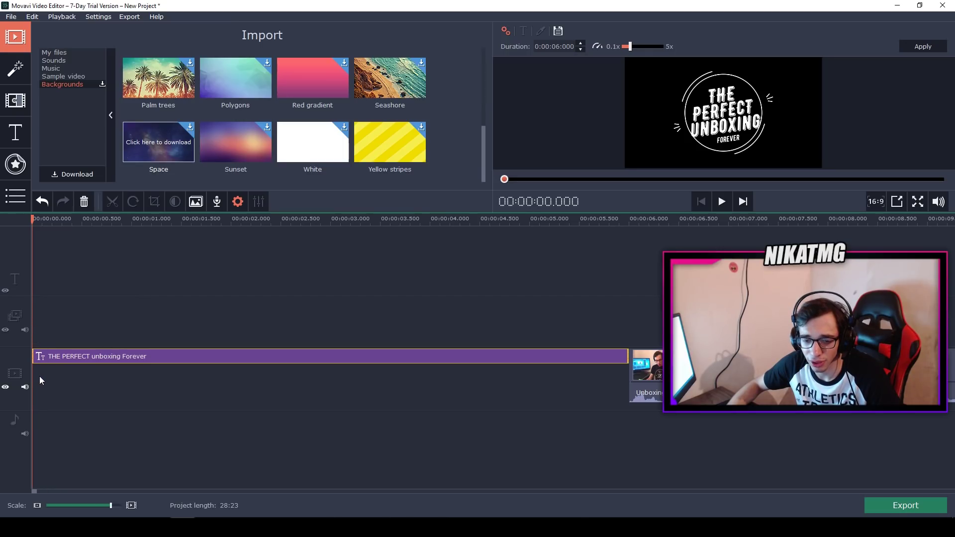
click(185, 139)
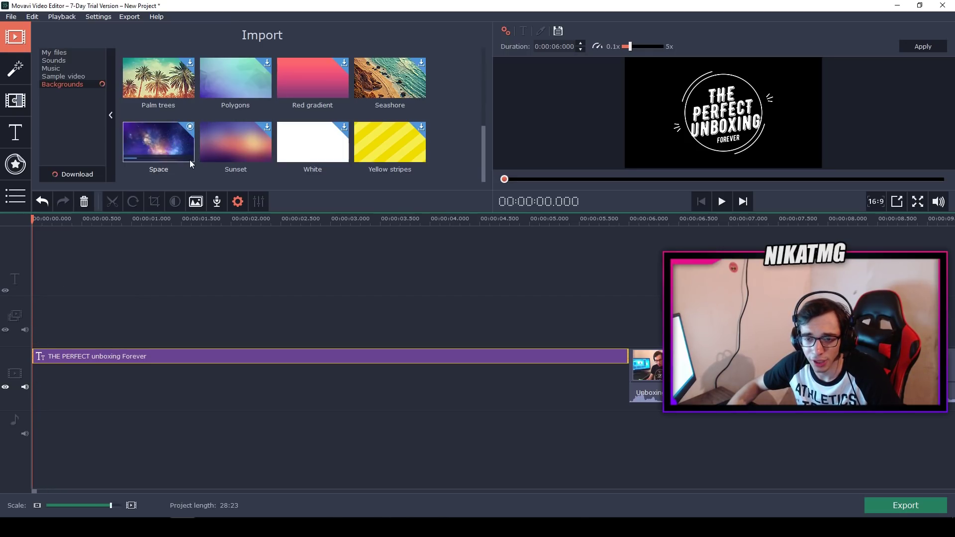
drag(173, 159, 34, 380)
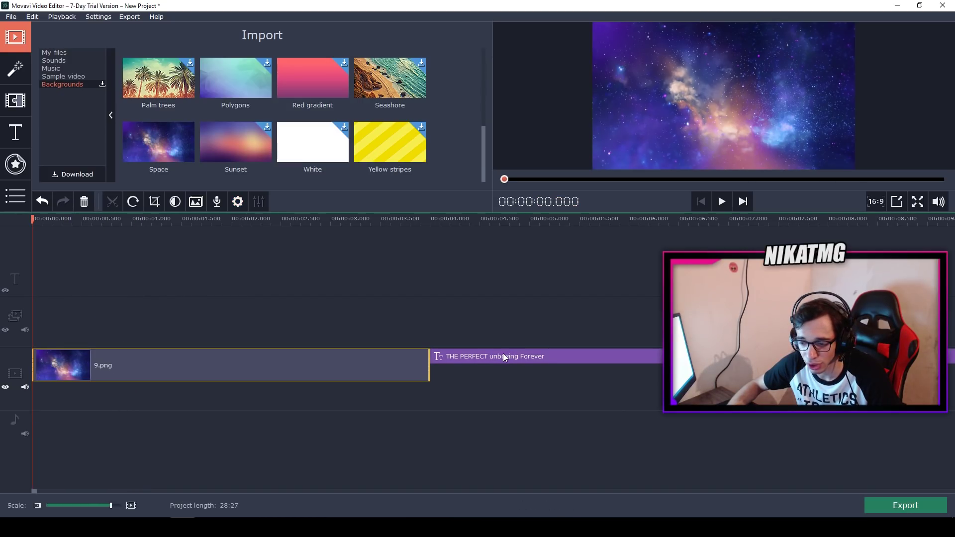
Move the title clip to the start of the title track and shorten it to end with the background at 00:00:04.000
drag(504, 353, 7, 301)
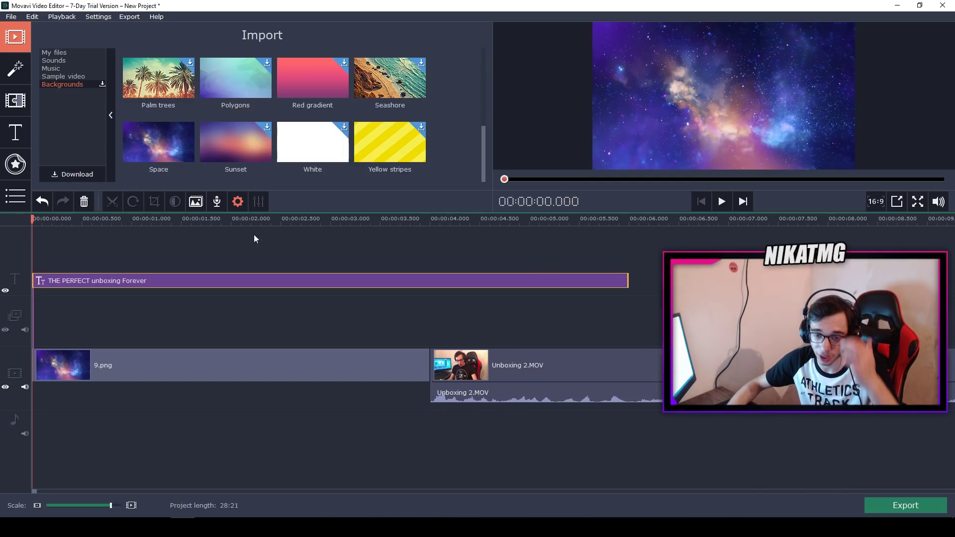
drag(629, 276, 422, 281)
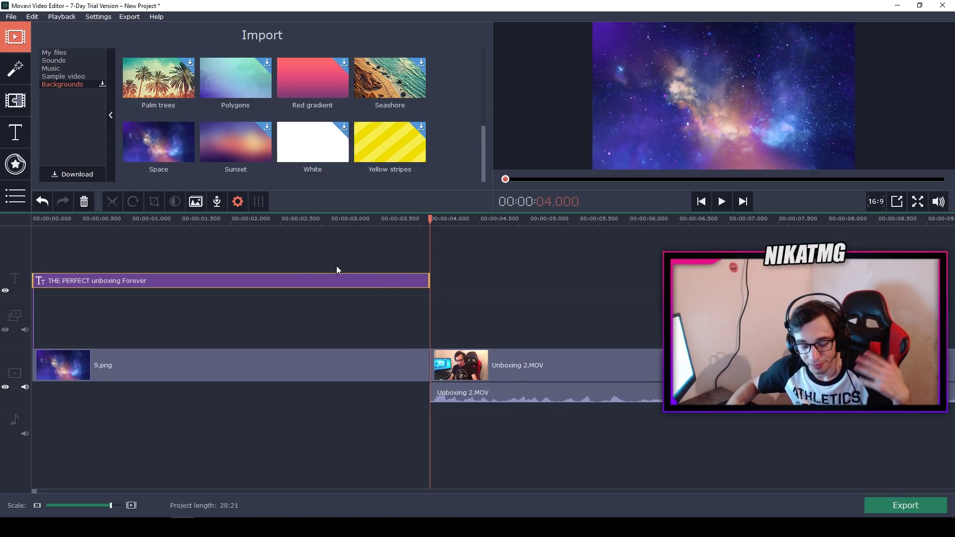
Play the title over the Space background from the start of the timeline
click(91, 284)
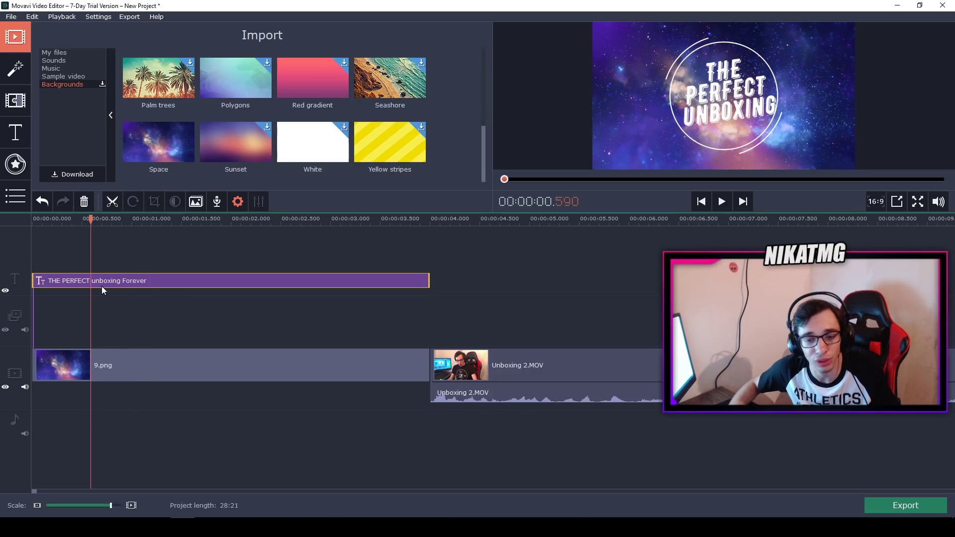
drag(89, 220, 33, 221)
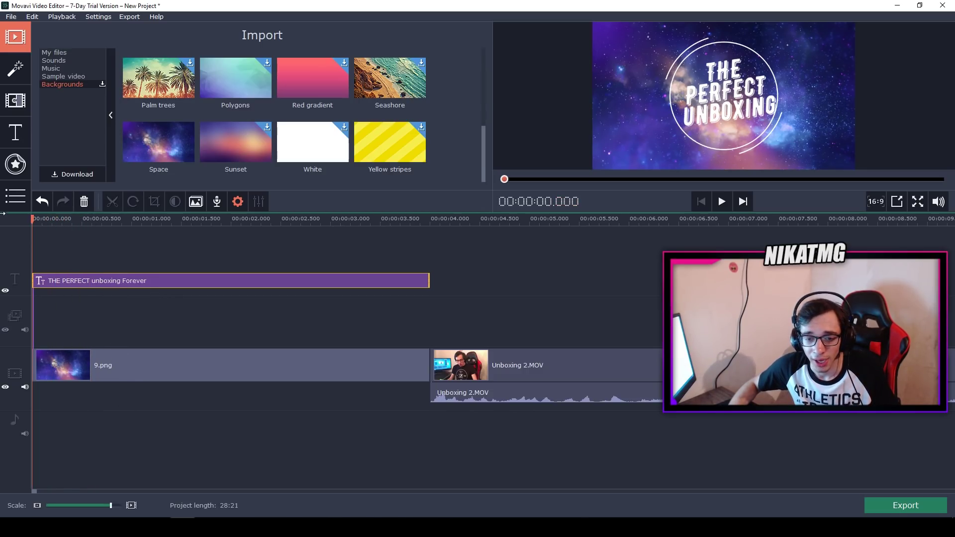
click(723, 201)
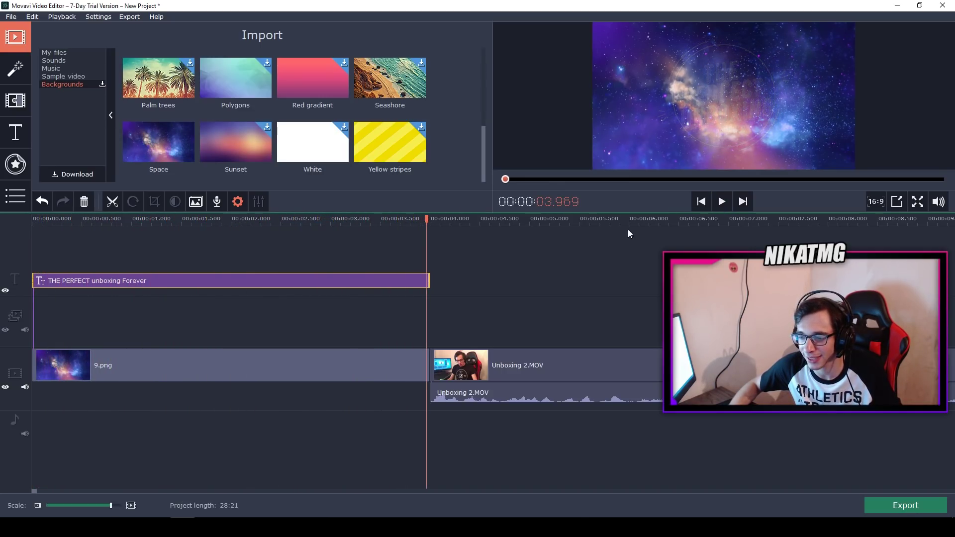
Add the Happy Home music to the start of the audio track
click(55, 68)
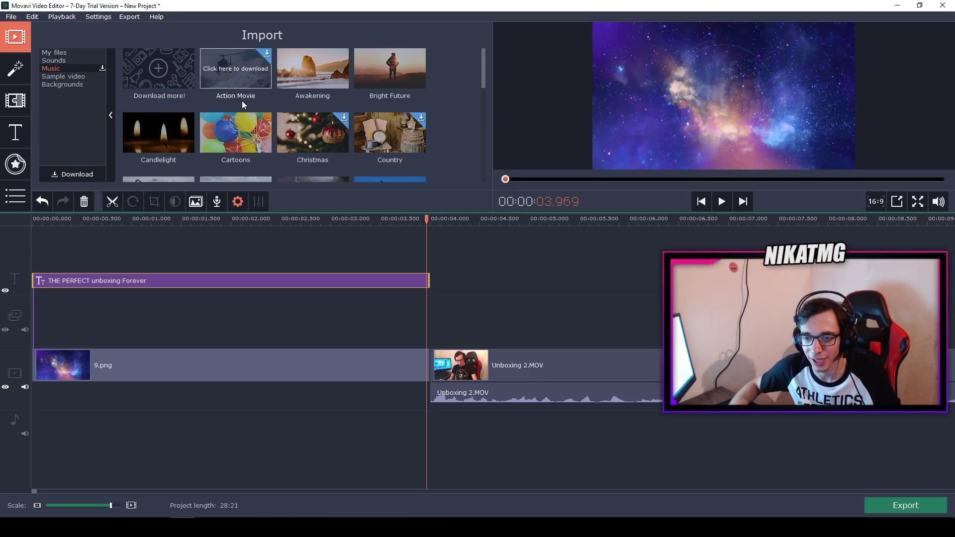
scroll(292, 100, down, 1)
scroll(294, 134, down, 2)
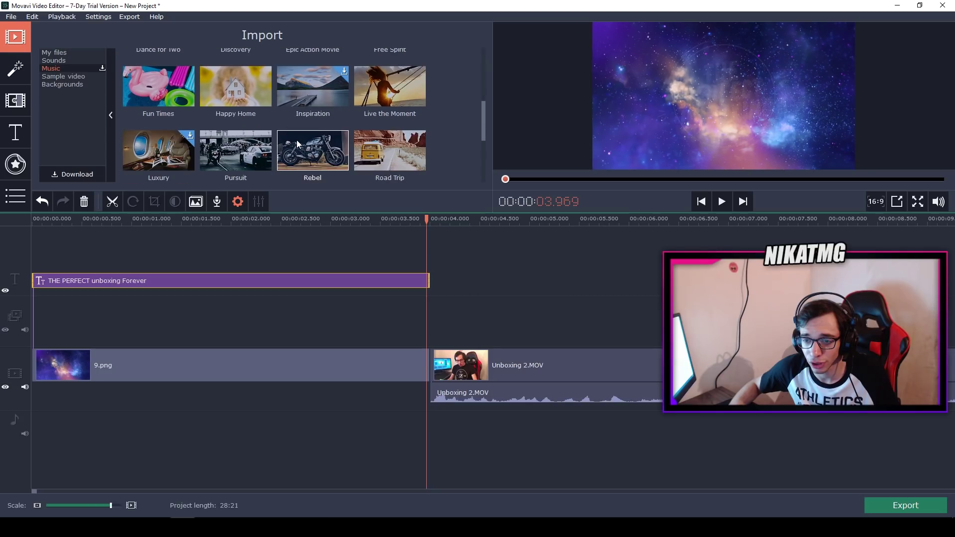
drag(225, 91, 28, 426)
Split the Happy Home music at 00:00:04.000 and delete only the part after the cut
click(433, 413)
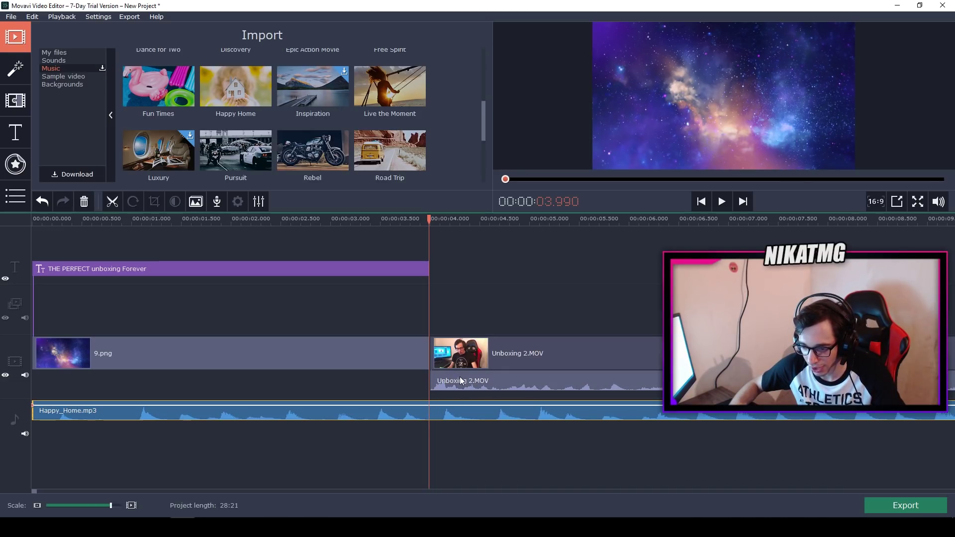
double_click(429, 413)
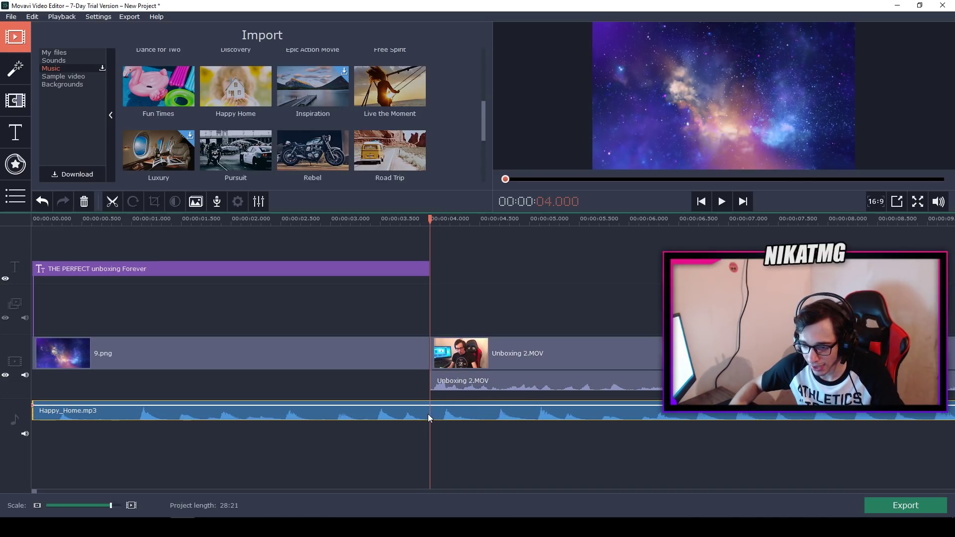
key(ctrl+b)
click(441, 413)
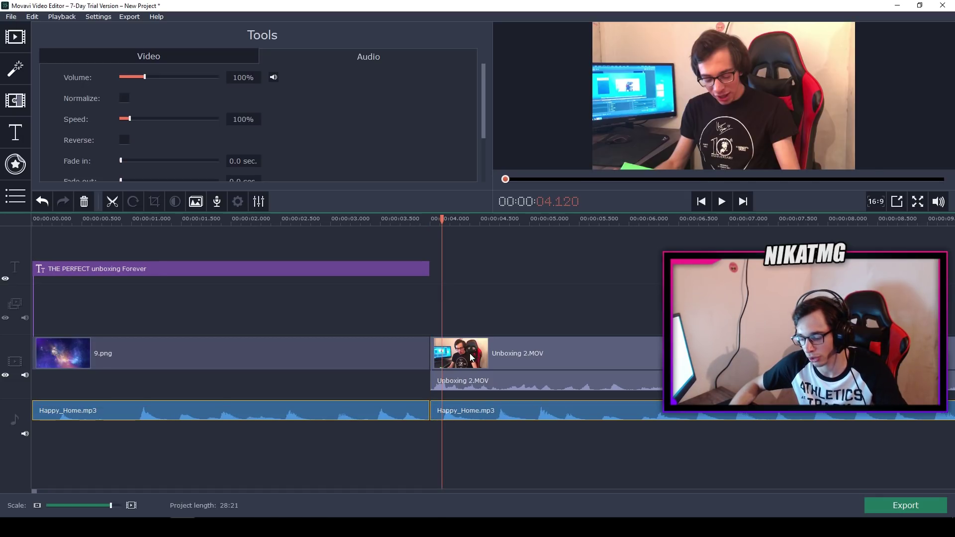
key(Delete)
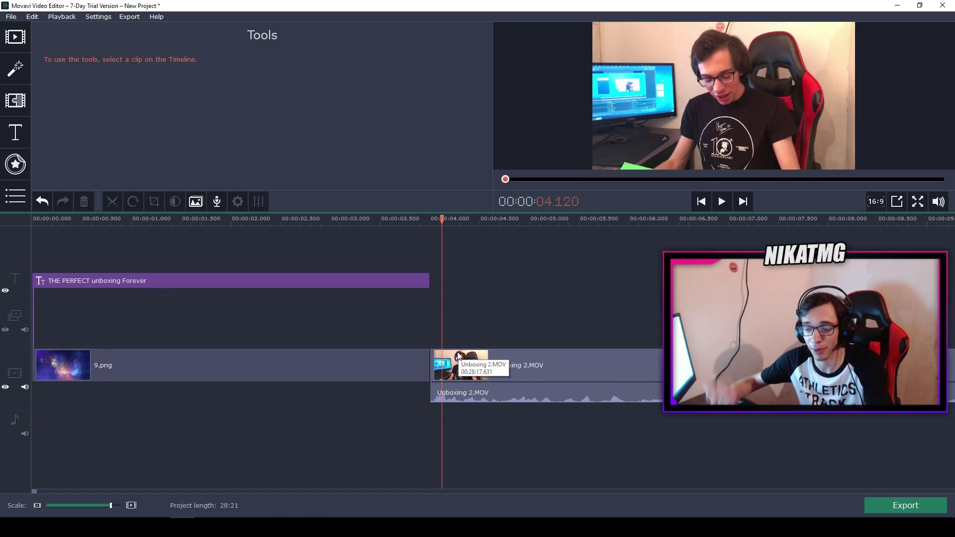
key(ctrl+z)
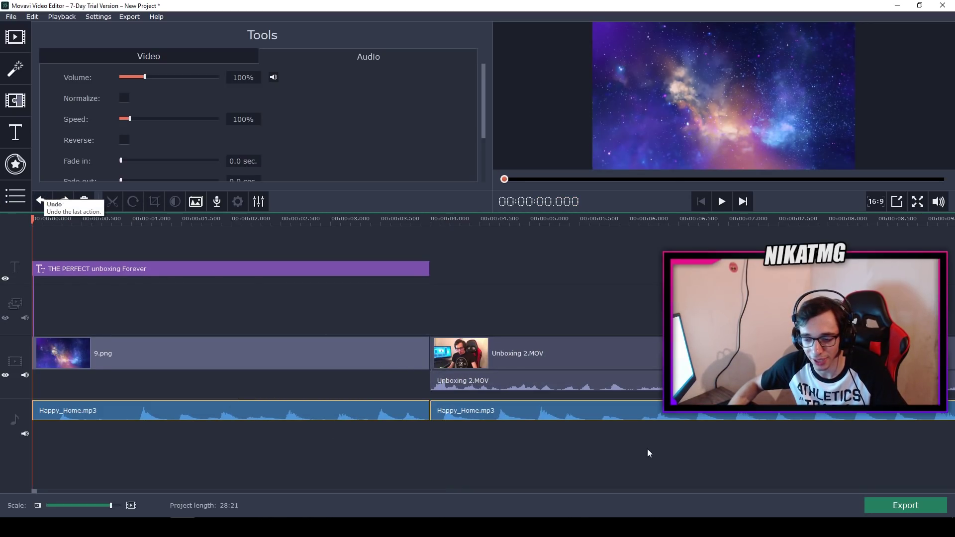
click(435, 416)
key(Delete)
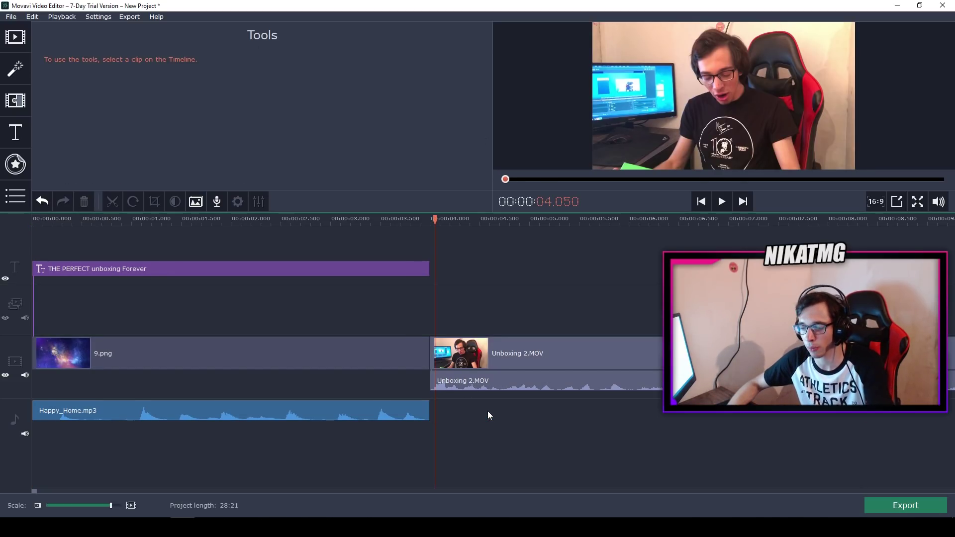
Play the intro with its music from the start of the timeline into the Unboxing 2.MOV clip
key(Home)
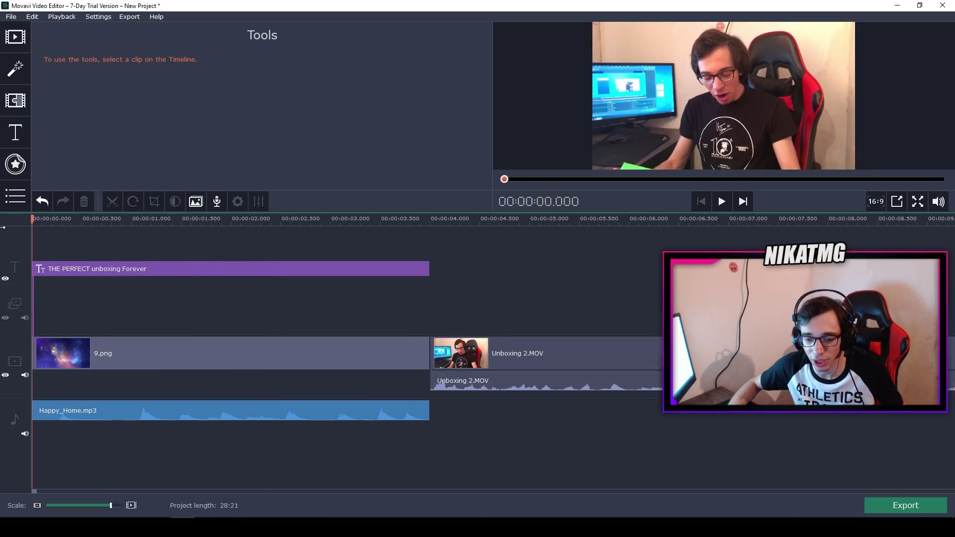
click(721, 208)
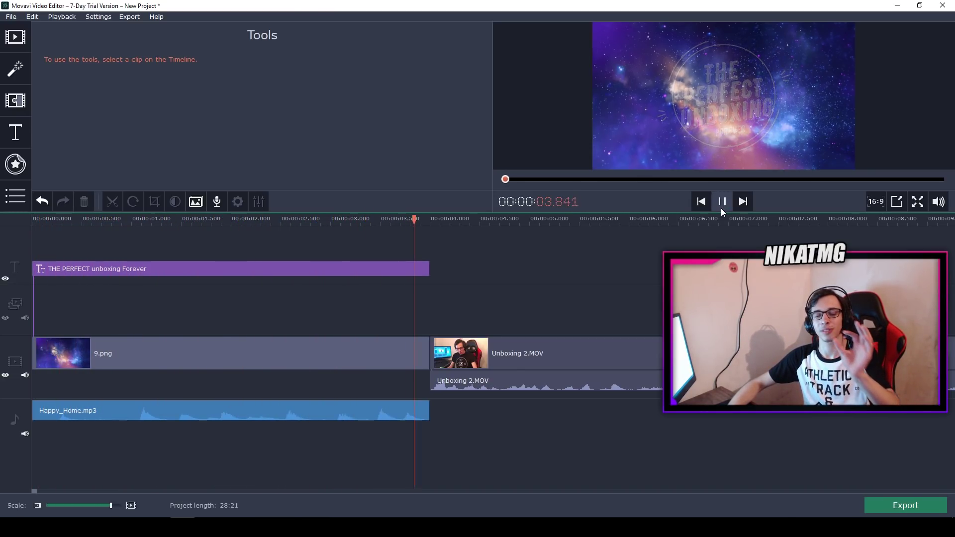
click(721, 208)
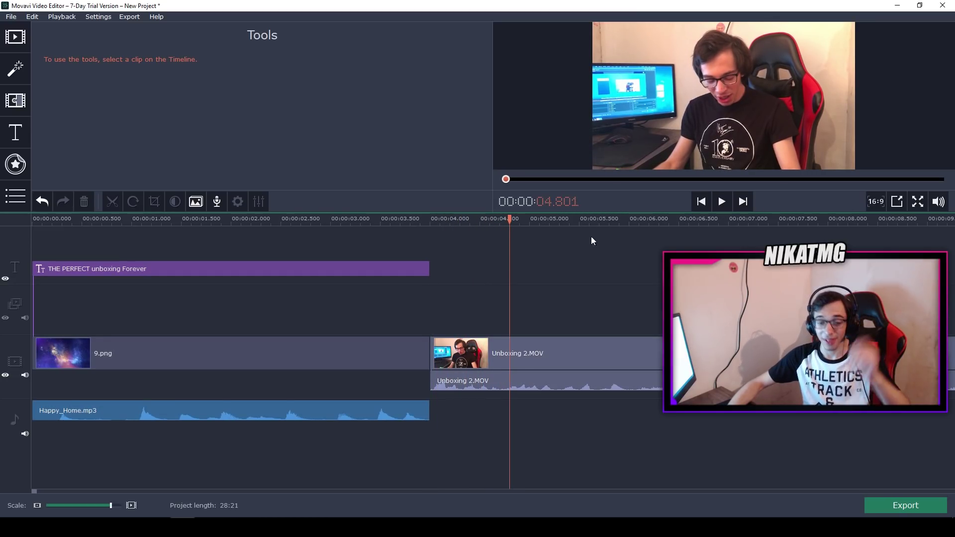
Browse the Artistic, Blocks and Circle transitions and preview the Circle in transition
click(10, 102)
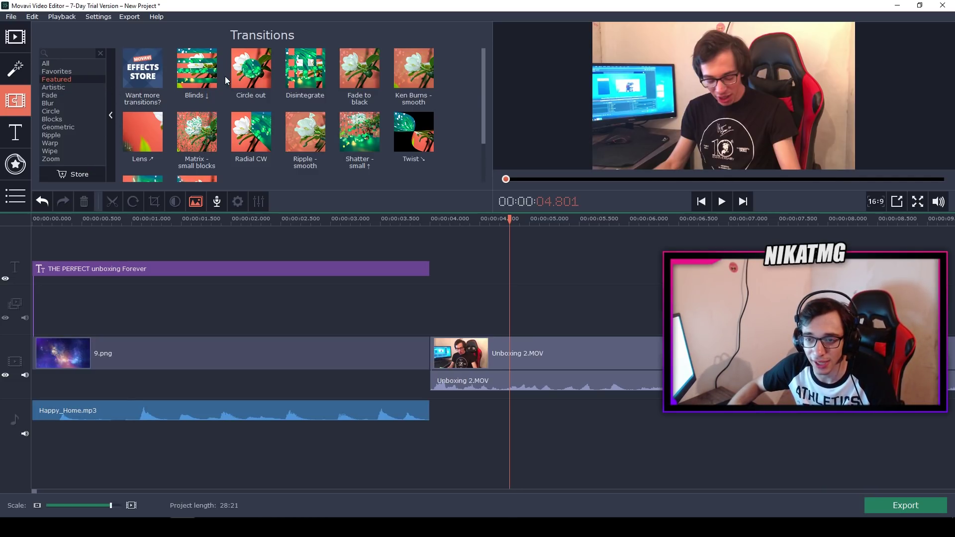
click(71, 87)
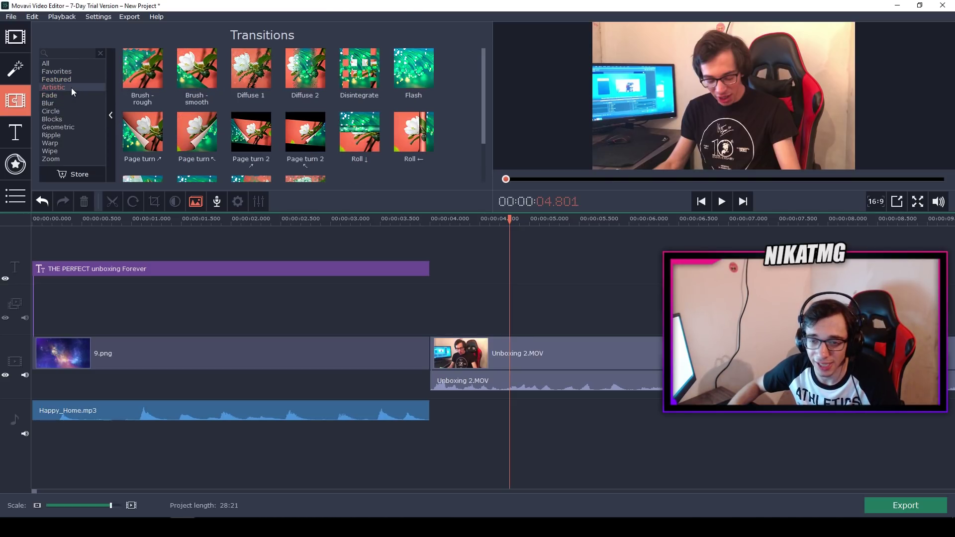
click(65, 119)
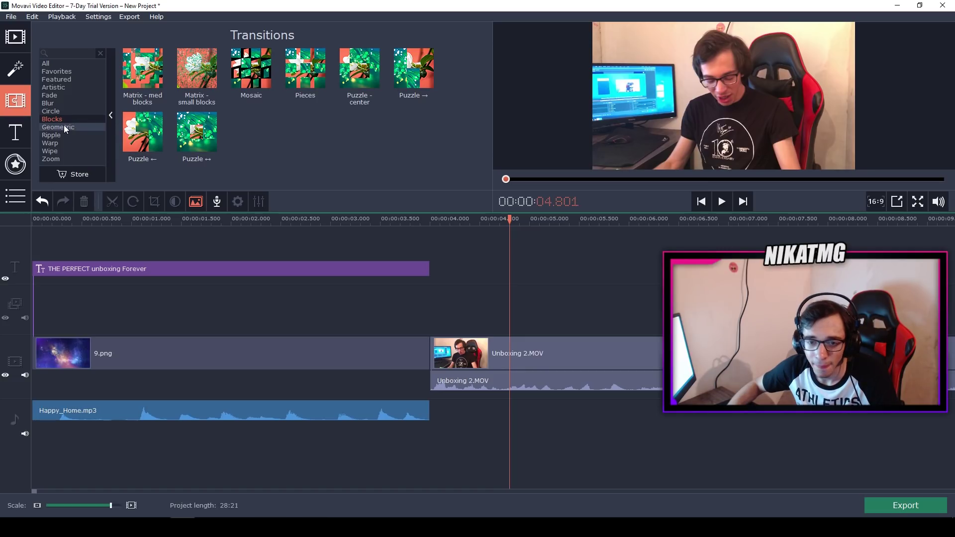
click(61, 110)
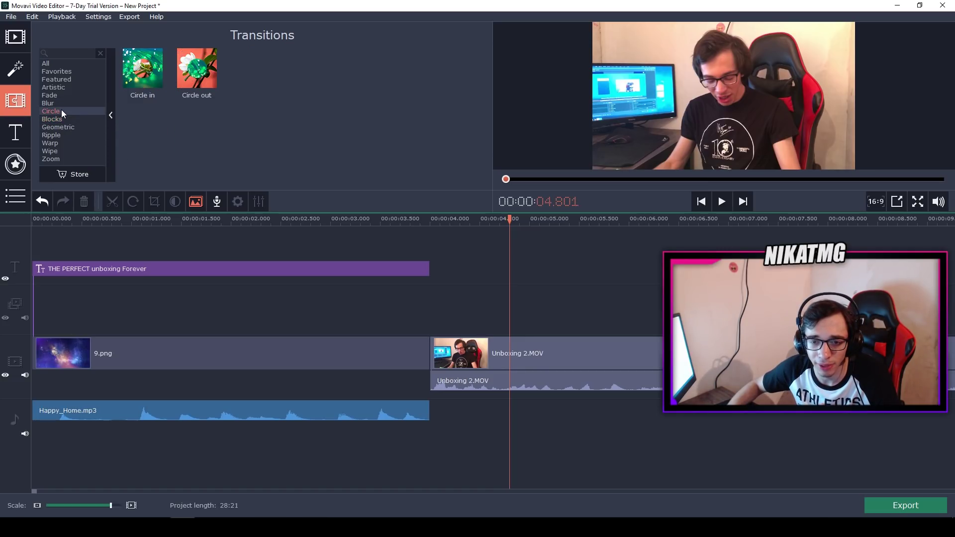
click(178, 79)
click(146, 72)
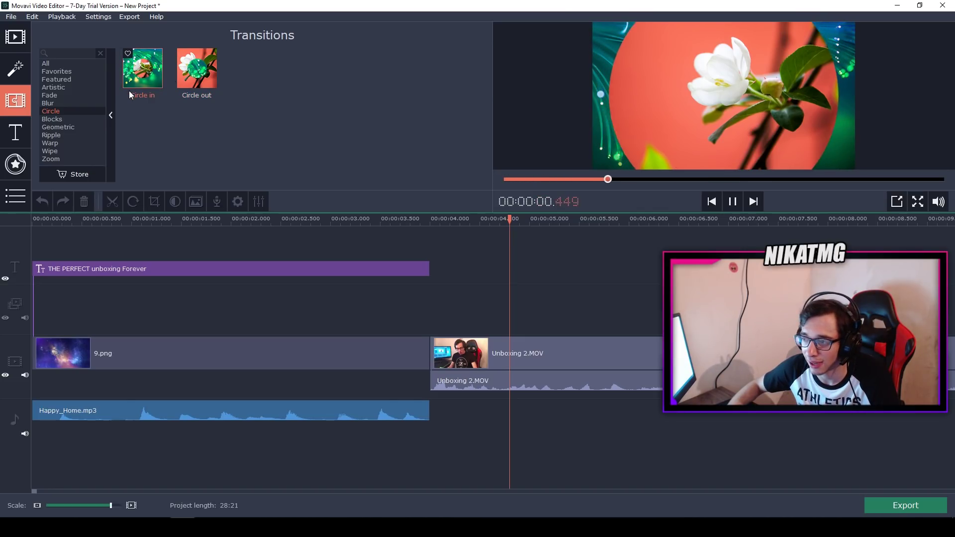
Preview the Blur transitions and look through the Wipe, Zoom and Warp categories
click(69, 102)
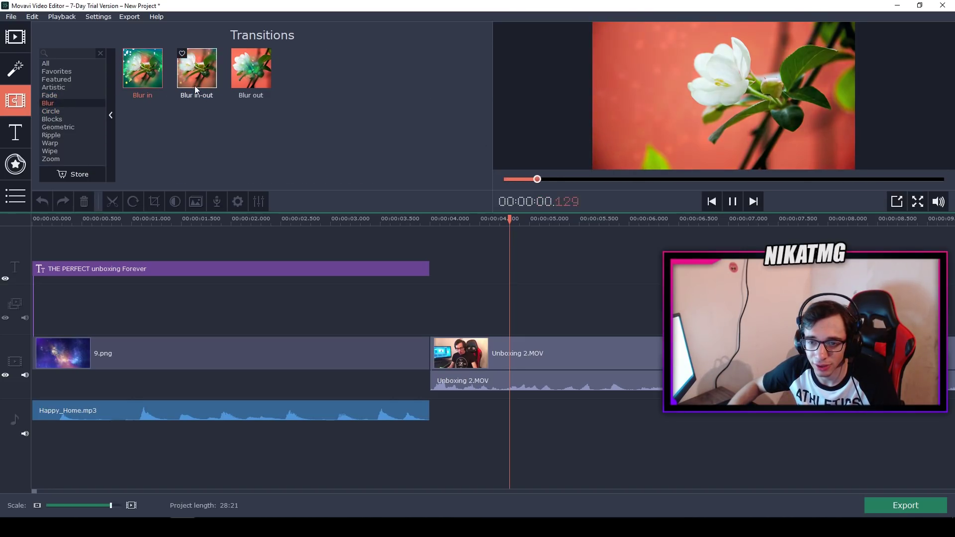
click(206, 80)
click(262, 80)
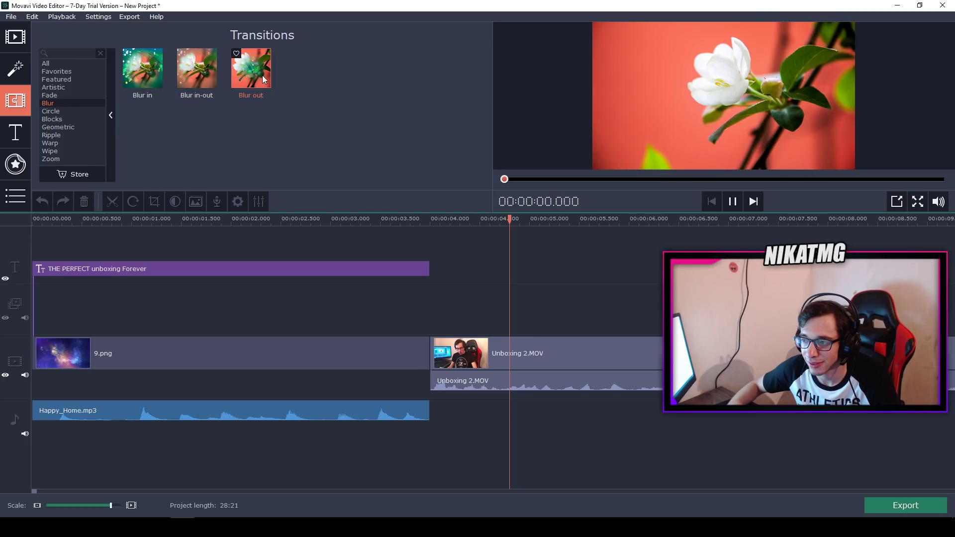
click(44, 150)
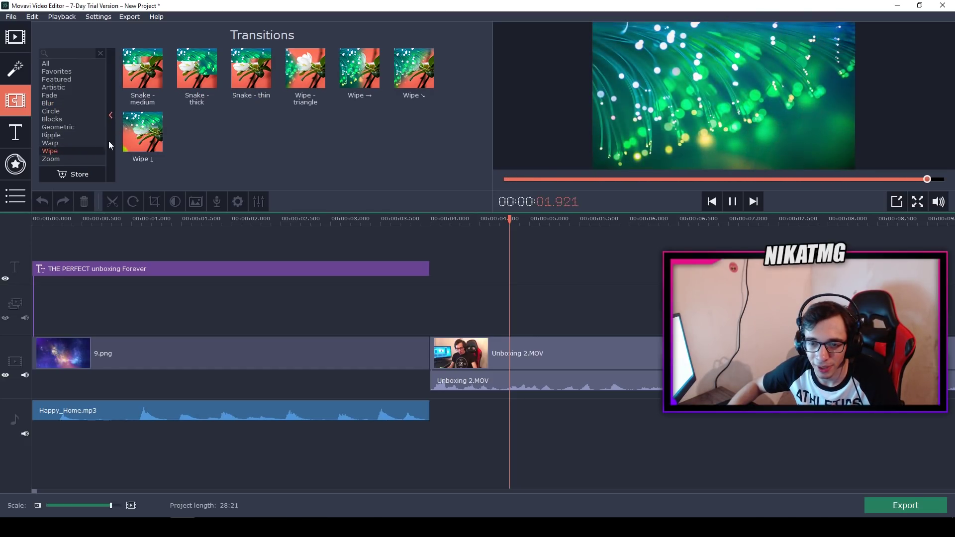
click(70, 158)
click(71, 142)
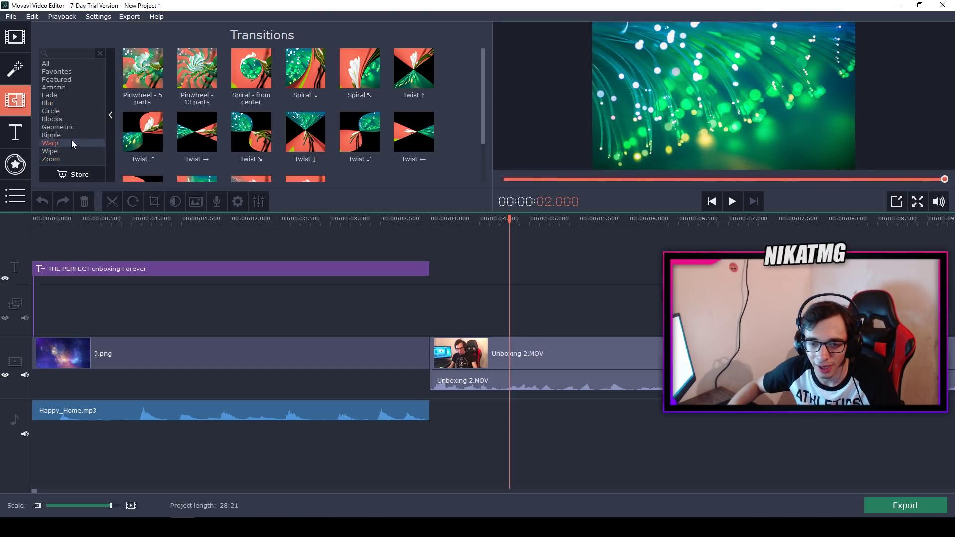
Preview several Warp transitions, apply Warp - 3 waves between 9.png and Unboxing 2.MOV, and play it back
click(176, 85)
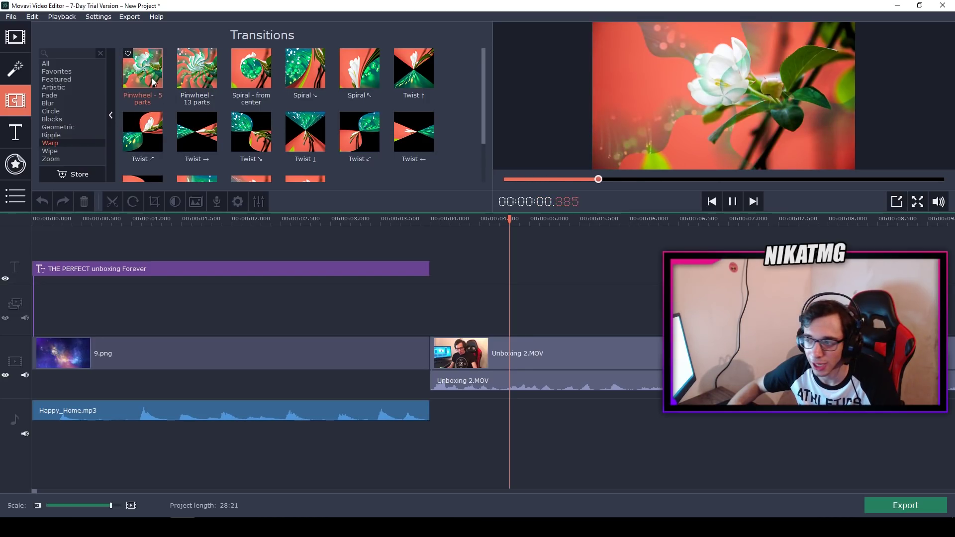
scroll(212, 158, down, 2)
click(204, 149)
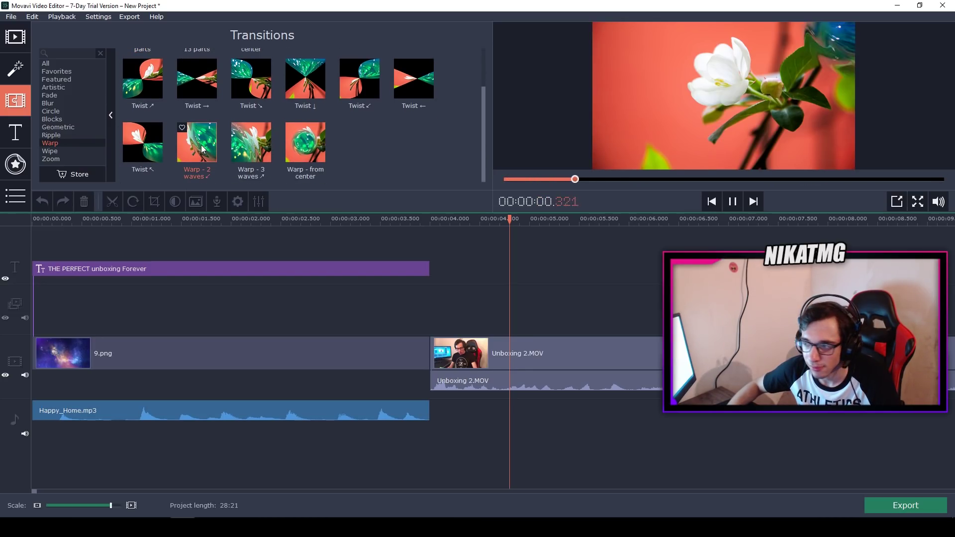
click(244, 150)
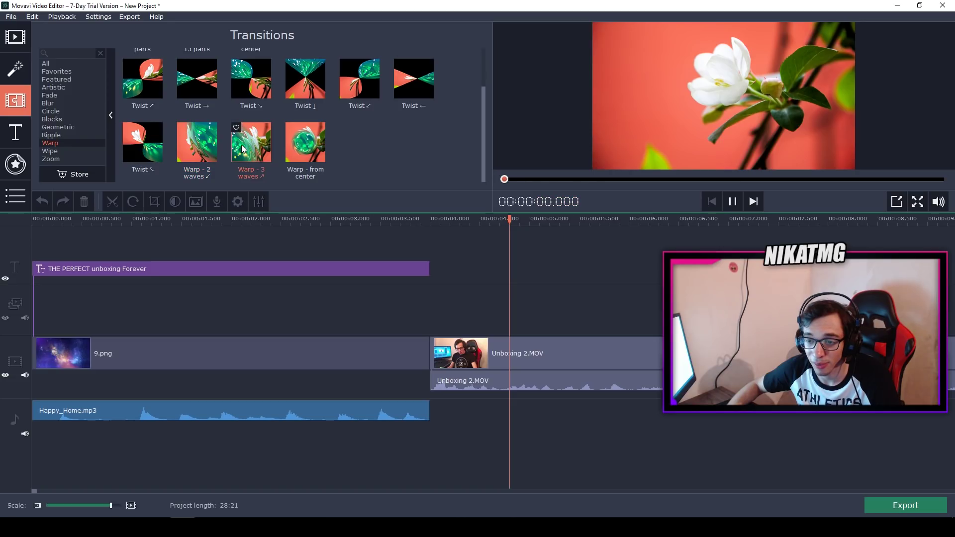
drag(243, 149, 436, 351)
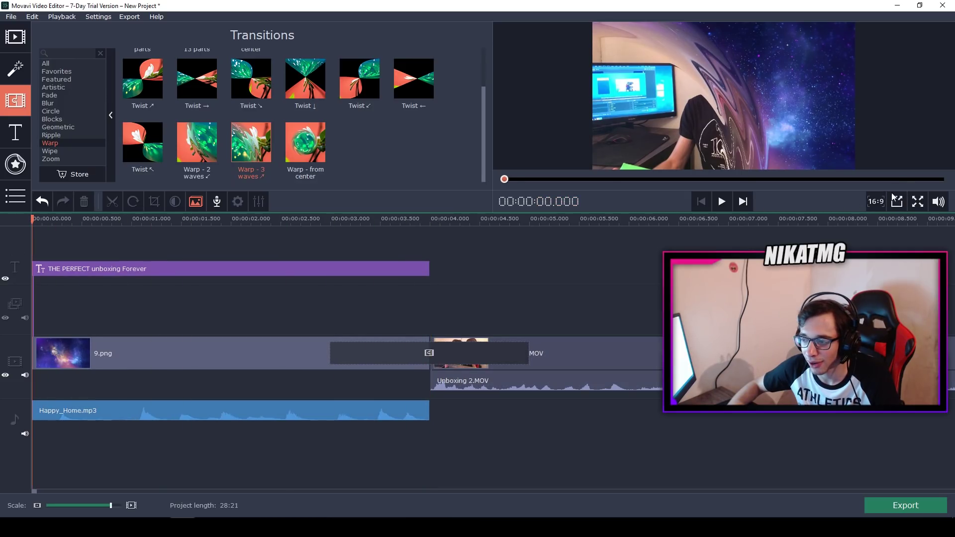
click(728, 203)
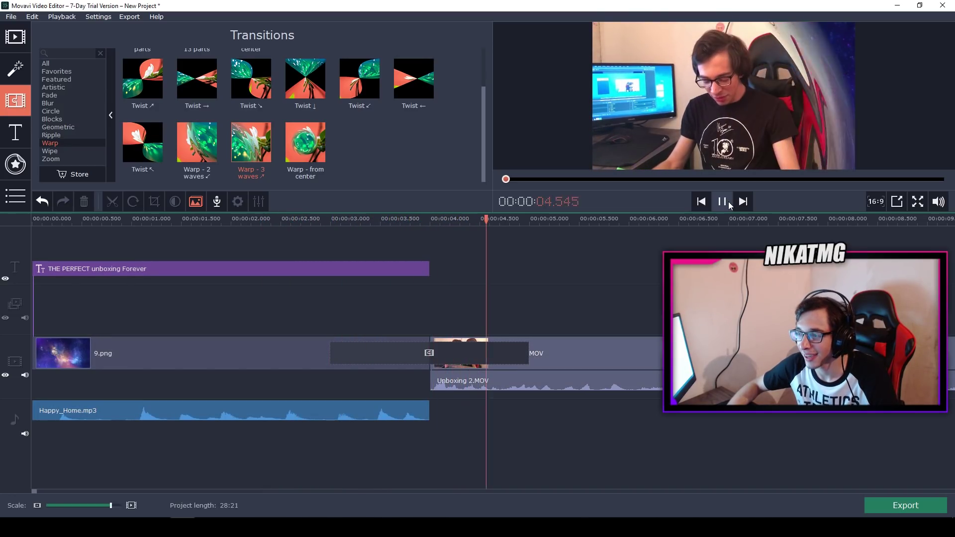
click(728, 201)
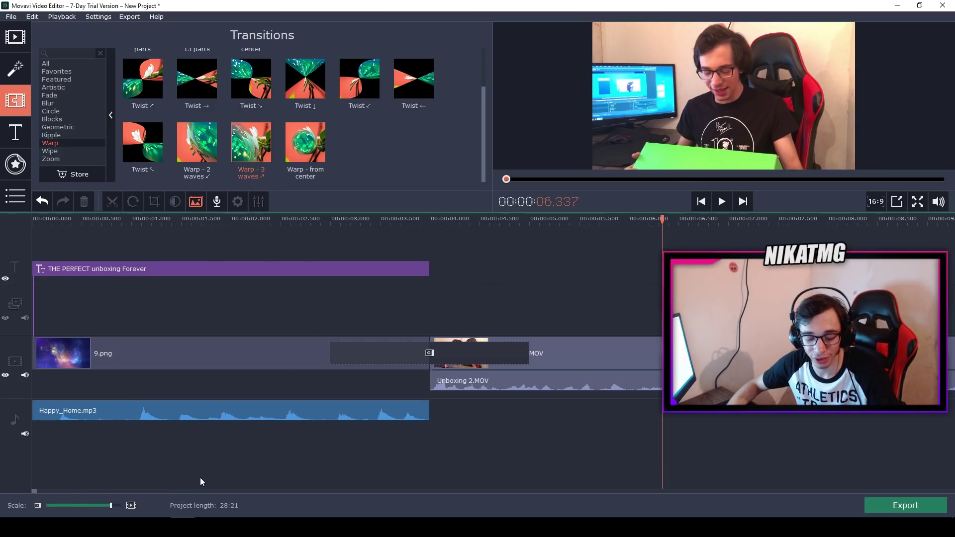
Play on to where the box is shown and split the Unboxing 2.MOV clip at 00:00:08.790
scroll(367, 409, down, 4)
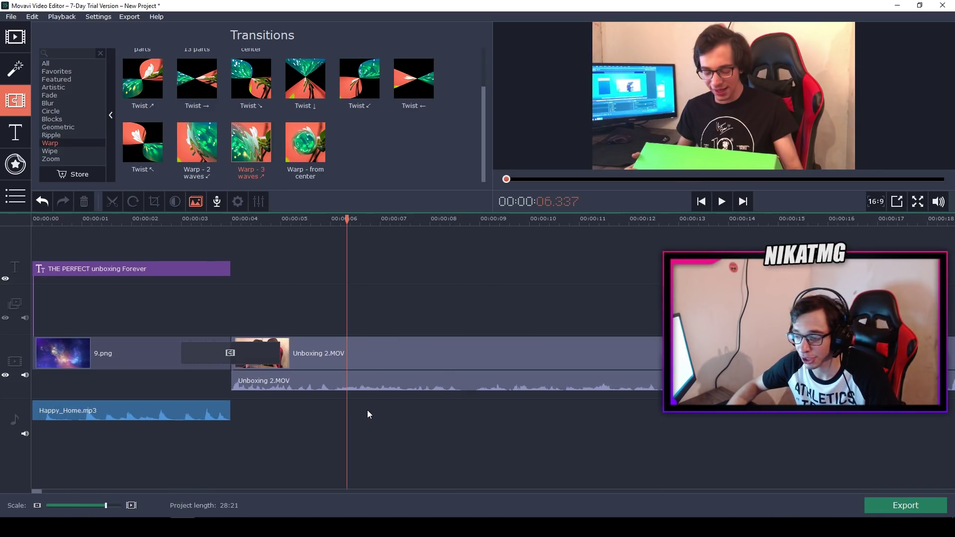
click(721, 202)
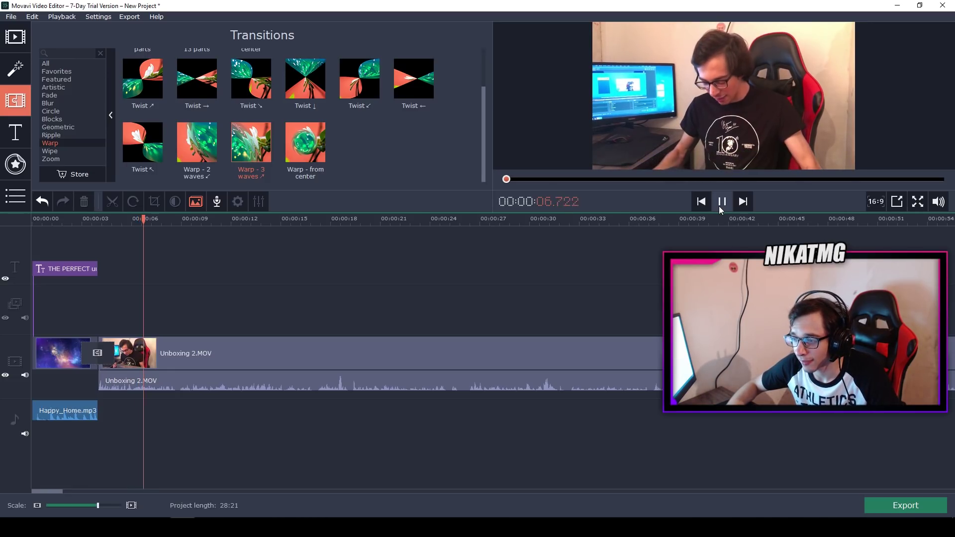
click(719, 207)
click(721, 202)
key(space)
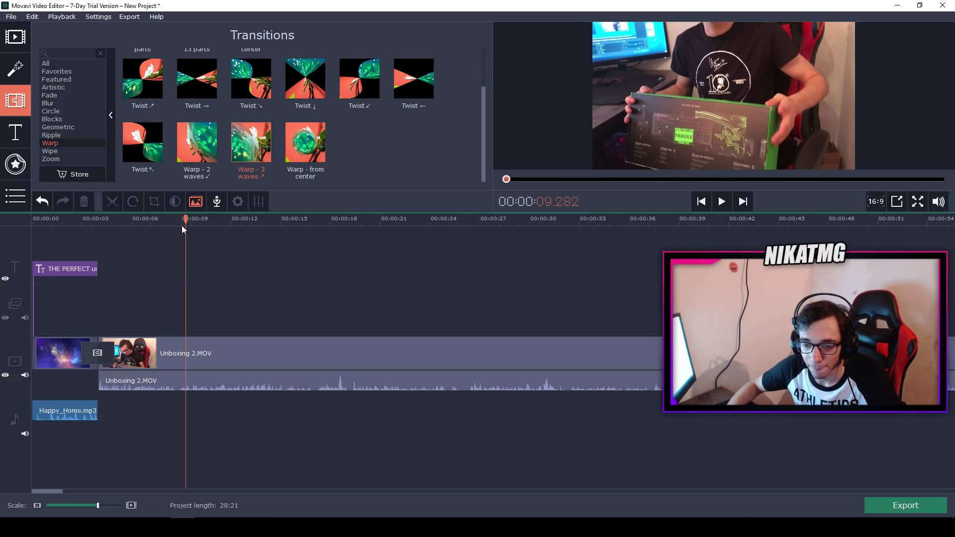
drag(185, 219, 179, 222)
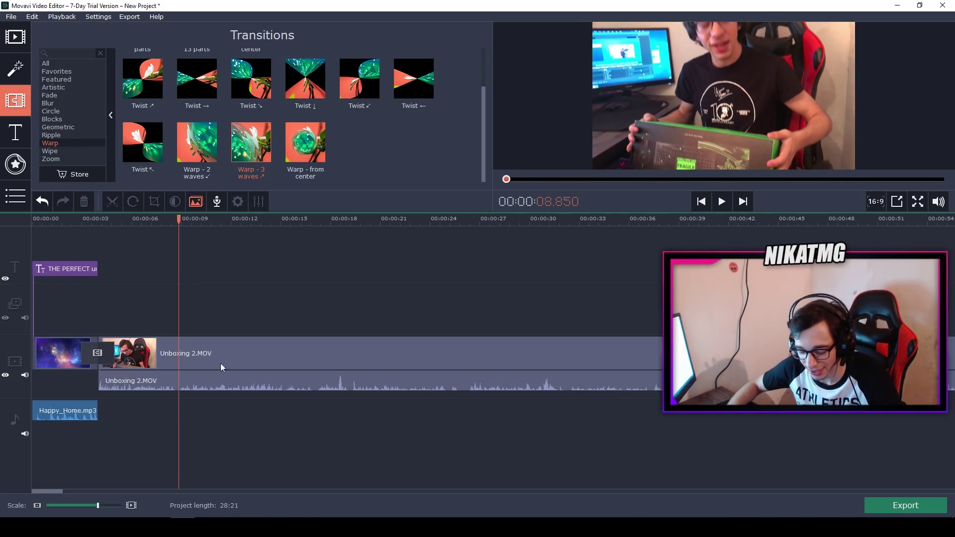
click(178, 352)
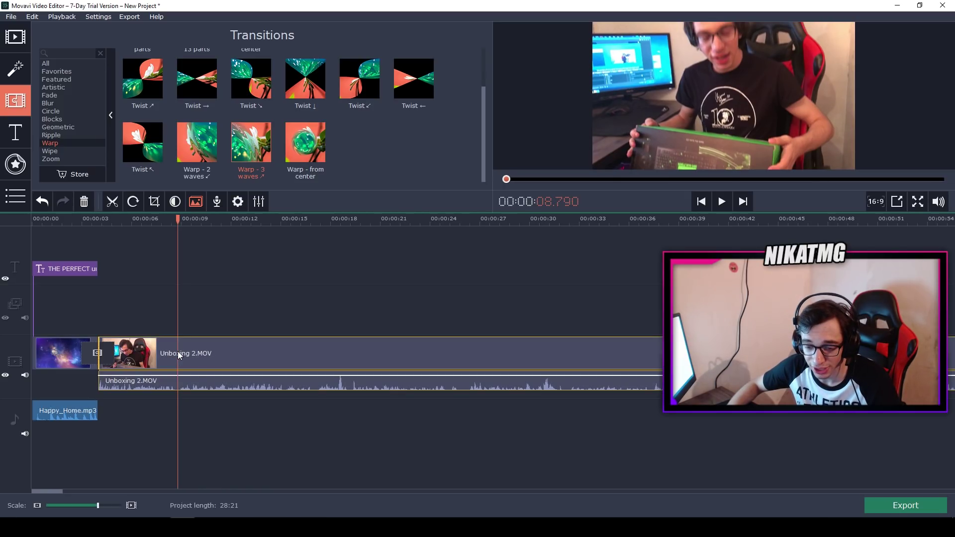
key(ctrl+b)
Play further through the box presentation and split the second Unboxing 2.MOV segment at 00:00:15.150
drag(178, 221, 221, 220)
click(722, 202)
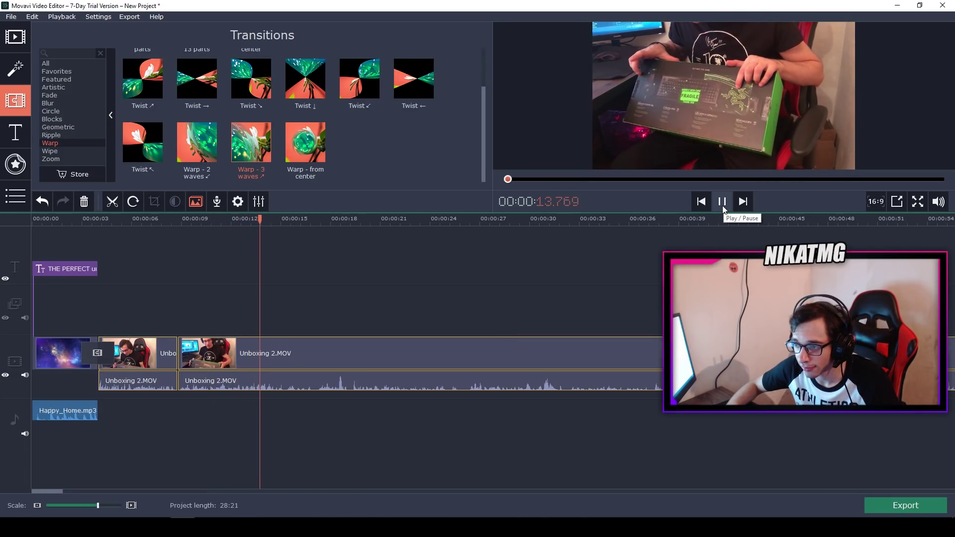
click(722, 204)
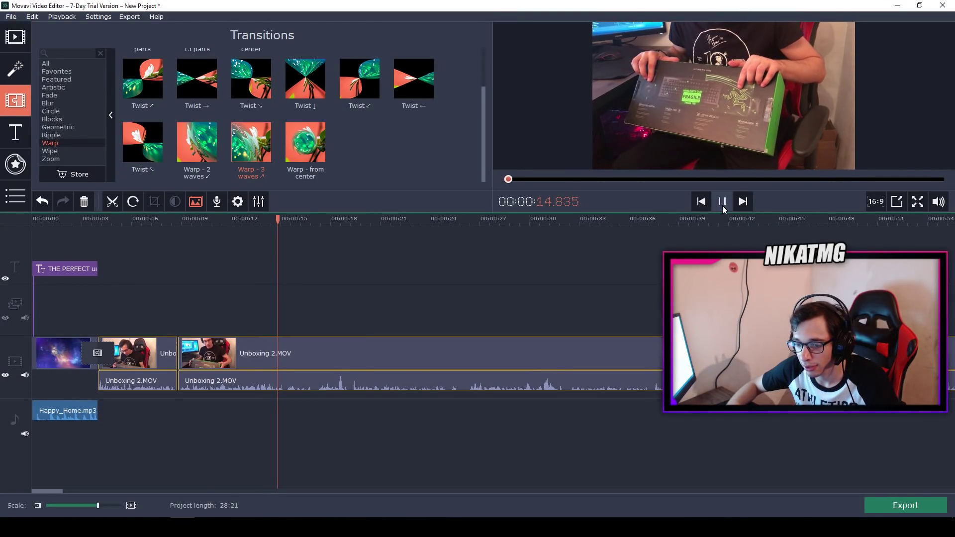
click(722, 203)
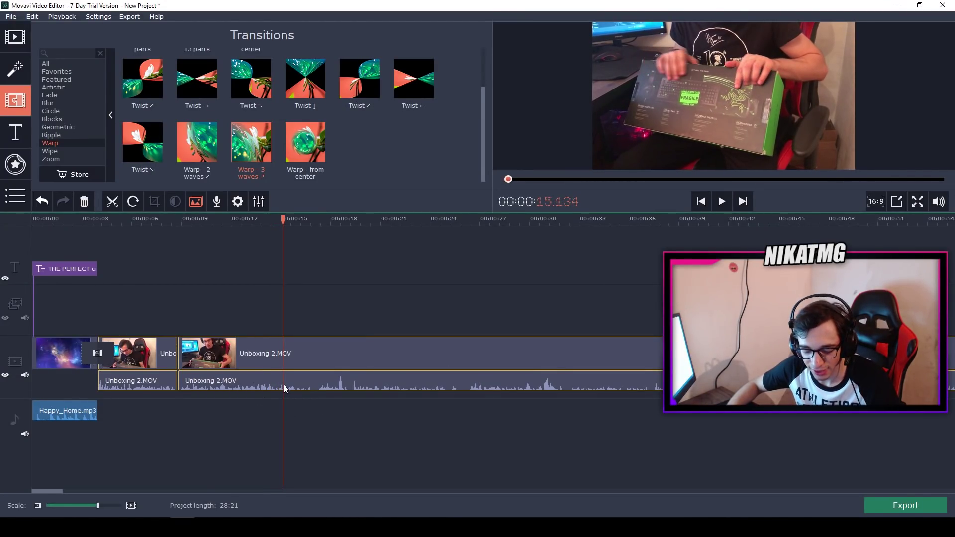
click(283, 353)
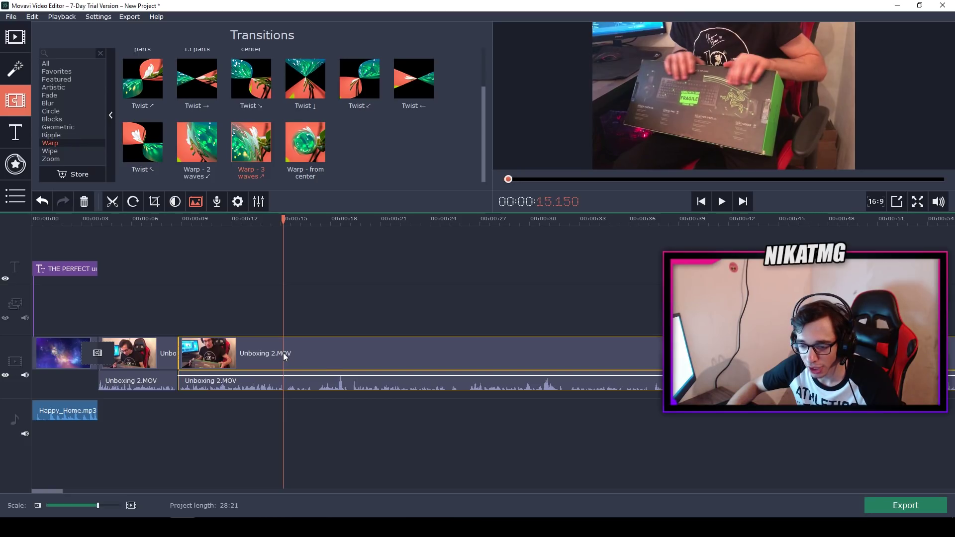
key(ctrl+b)
Add a Zoom in effect from Pan and Zoom to the middle Unboxing 2.MOV segment at 00:00:11.010
click(253, 359)
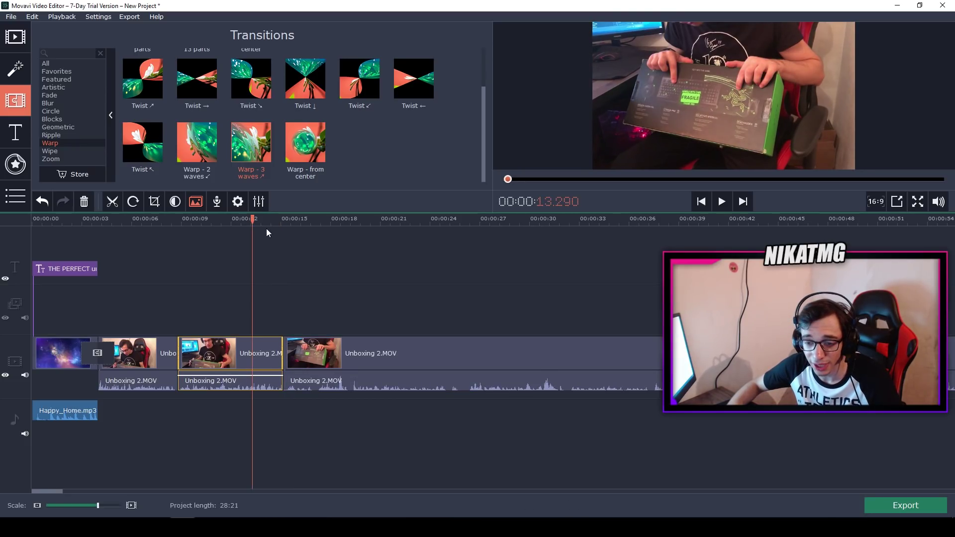
drag(248, 219, 196, 218)
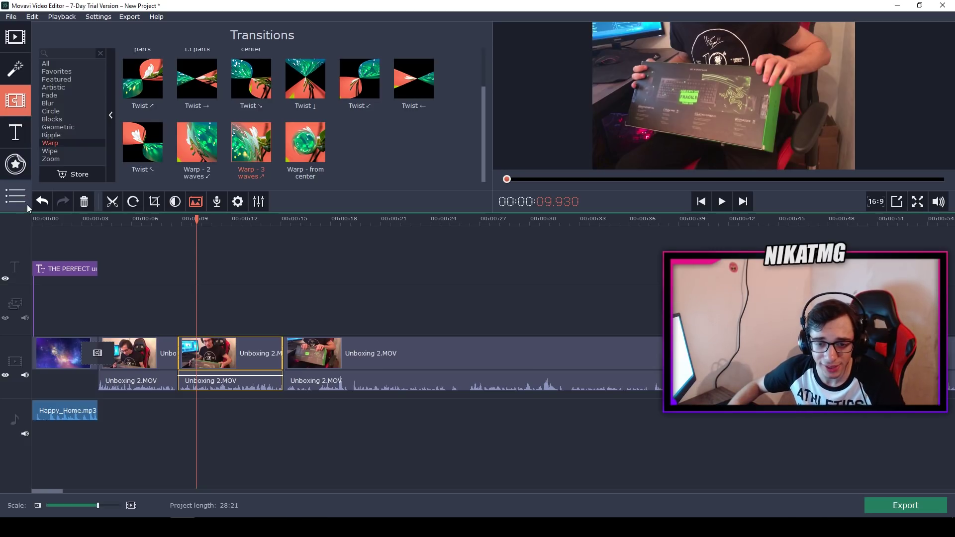
click(214, 357)
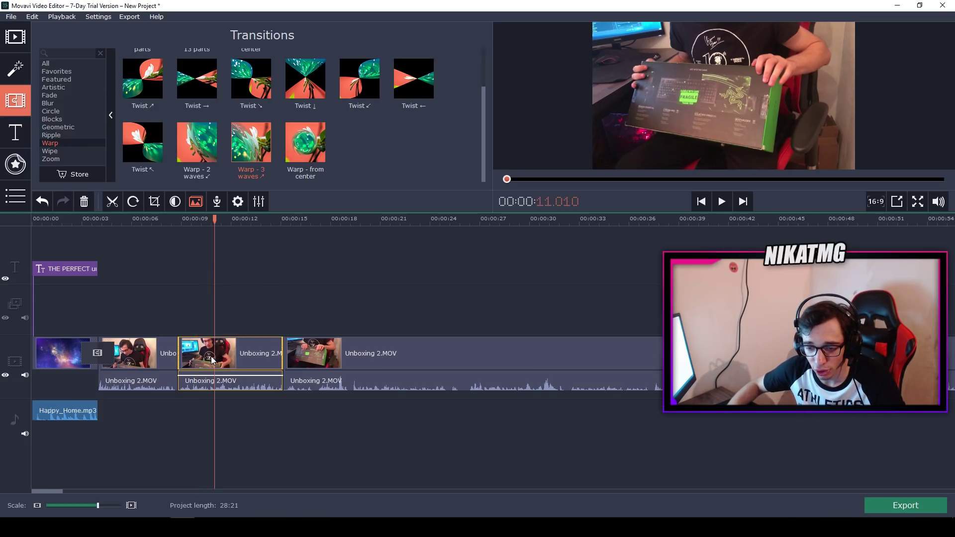
click(238, 201)
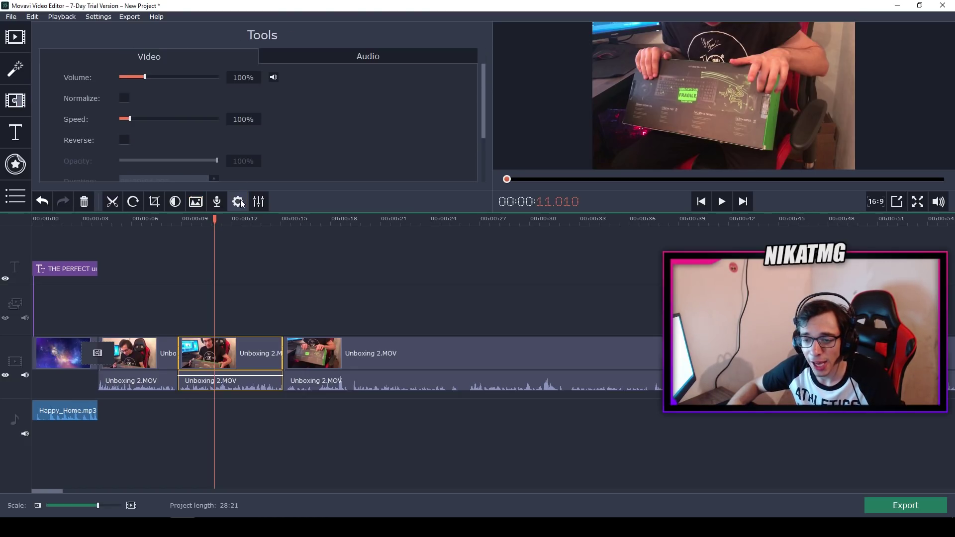
scroll(334, 121, down, 5)
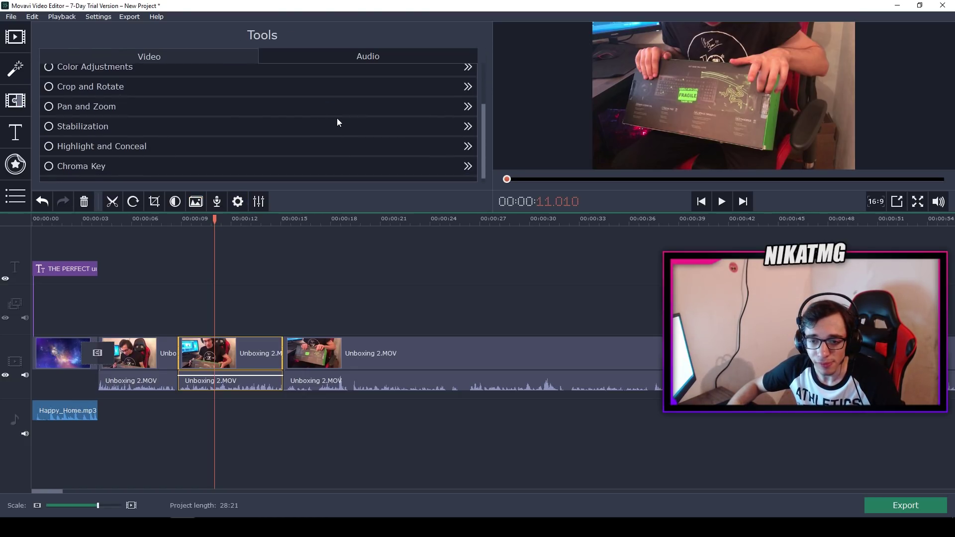
scroll(336, 119, up, 1)
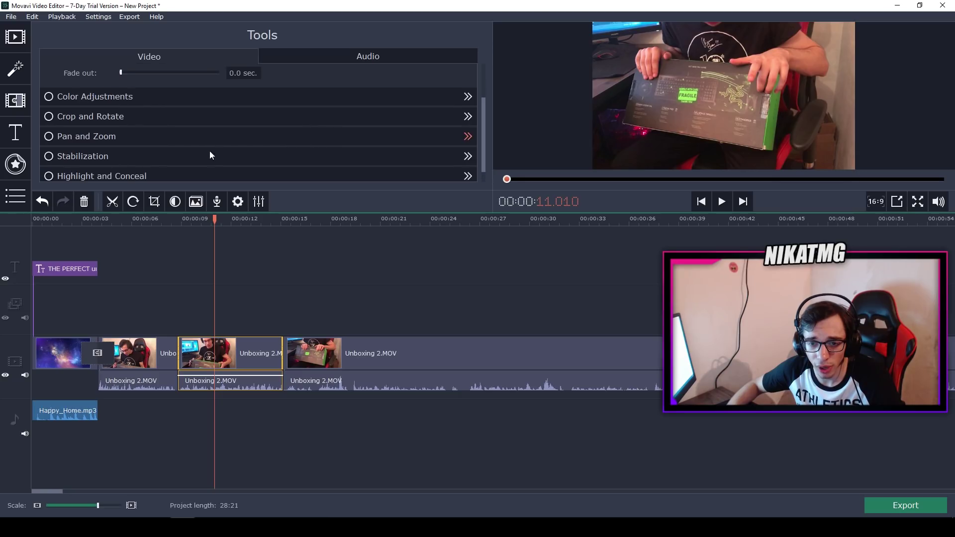
click(83, 136)
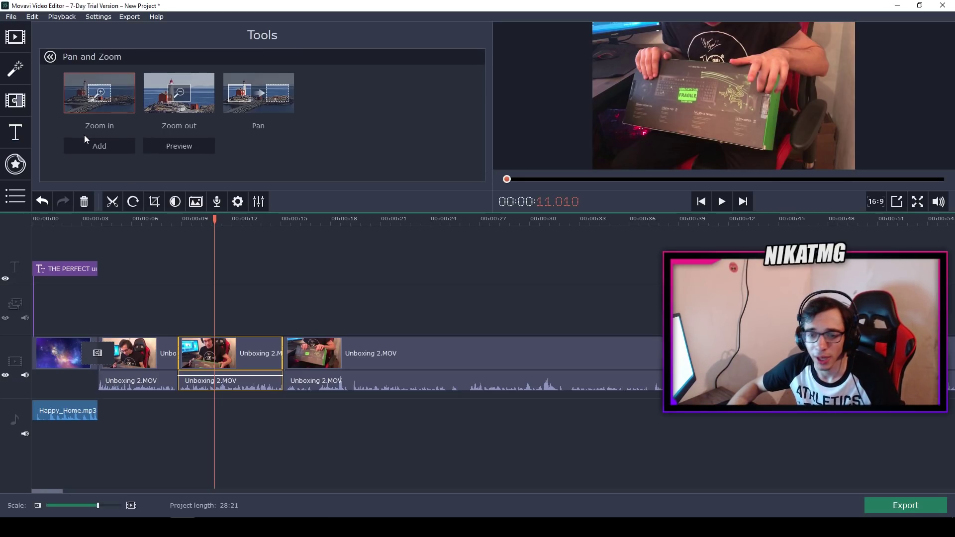
click(120, 146)
Play the middle segment from just before the Zoom in effect to check how it looks
drag(219, 220, 211, 220)
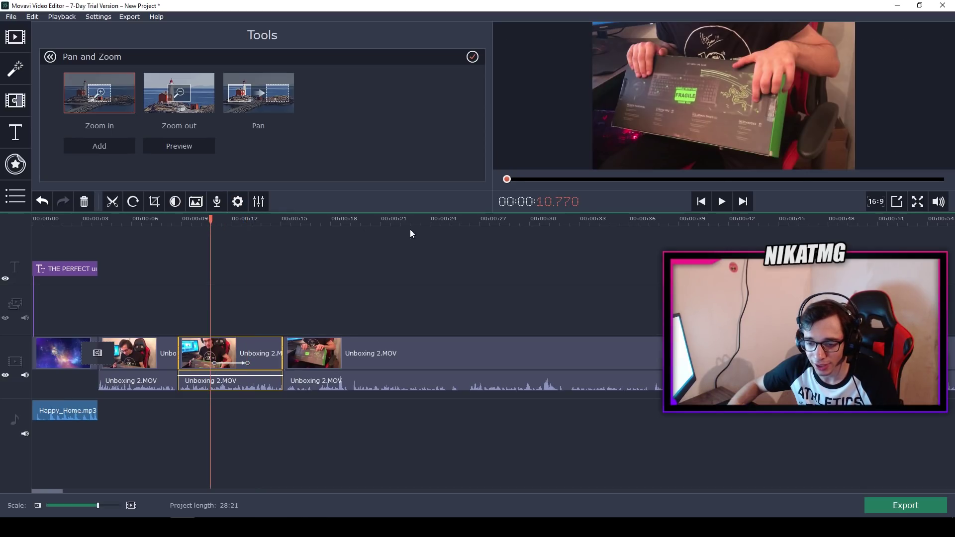
click(719, 206)
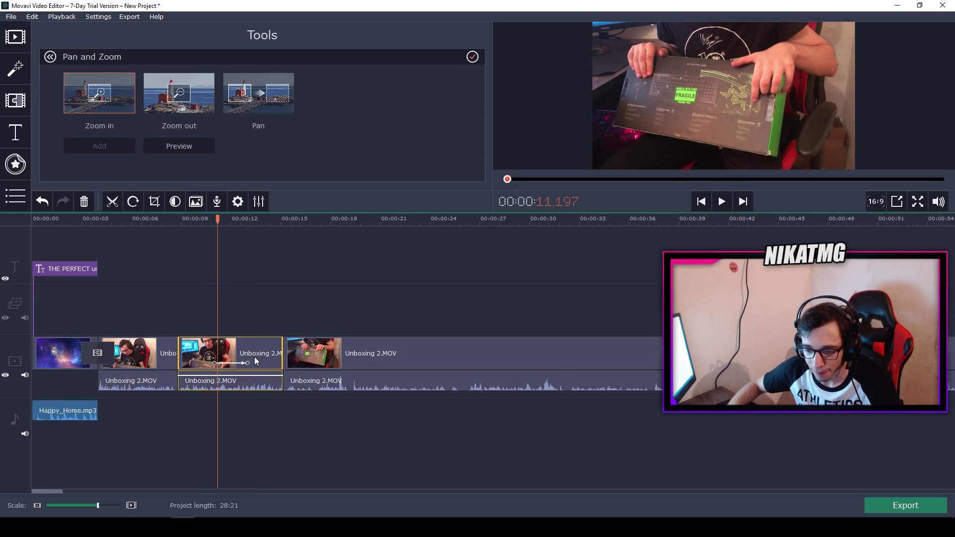
click(725, 201)
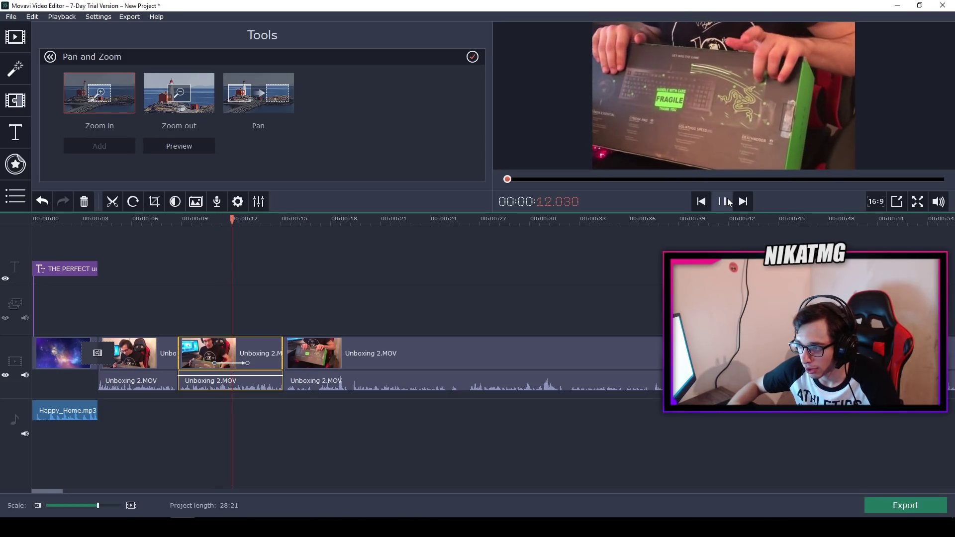
click(724, 201)
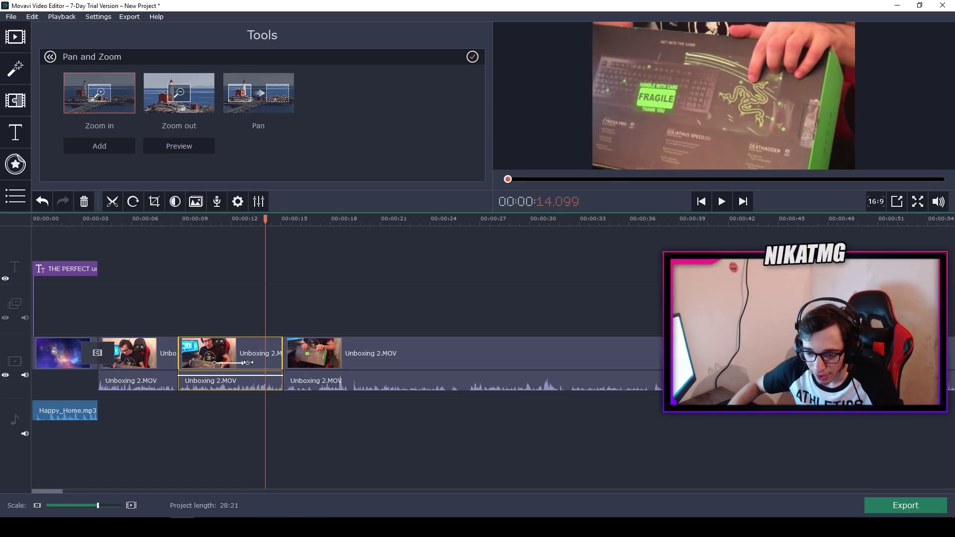
Extend the Zoom in effect to about 00:00:14.430, tighten its end frame around the box, and replay the segment
drag(247, 362, 271, 363)
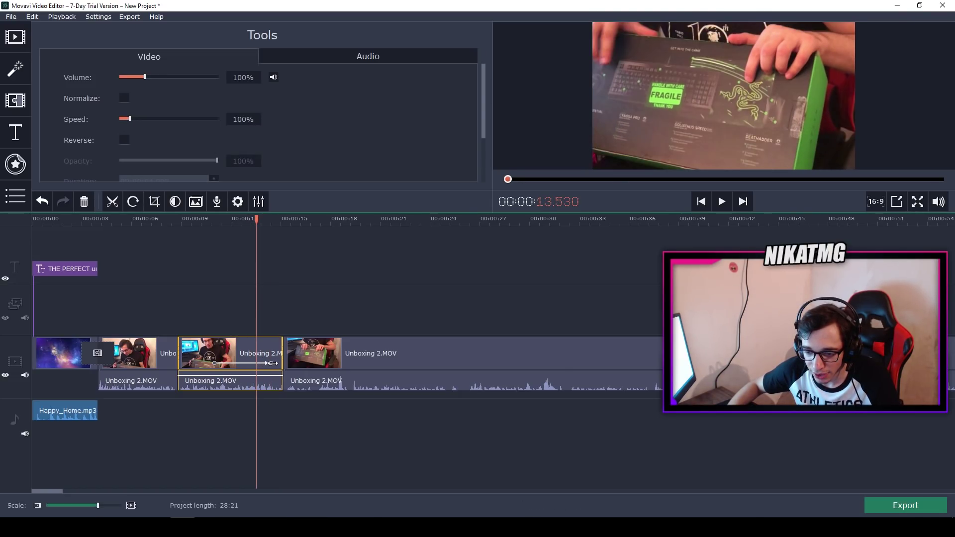
click(271, 363)
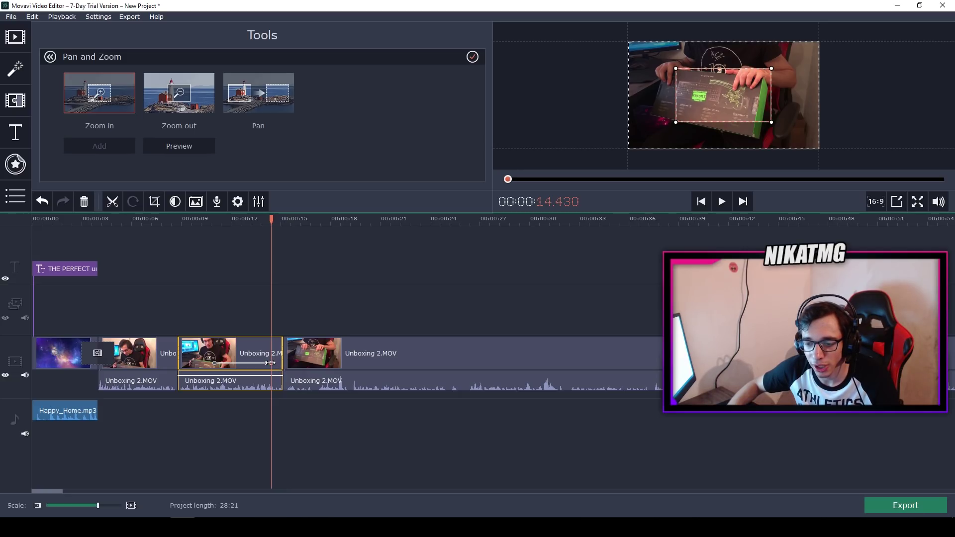
mouse_move(675, 122)
mouse_down()
mouse_move(652, 134)
mouse_move(687, 115)
mouse_up()
drag(273, 220, 206, 227)
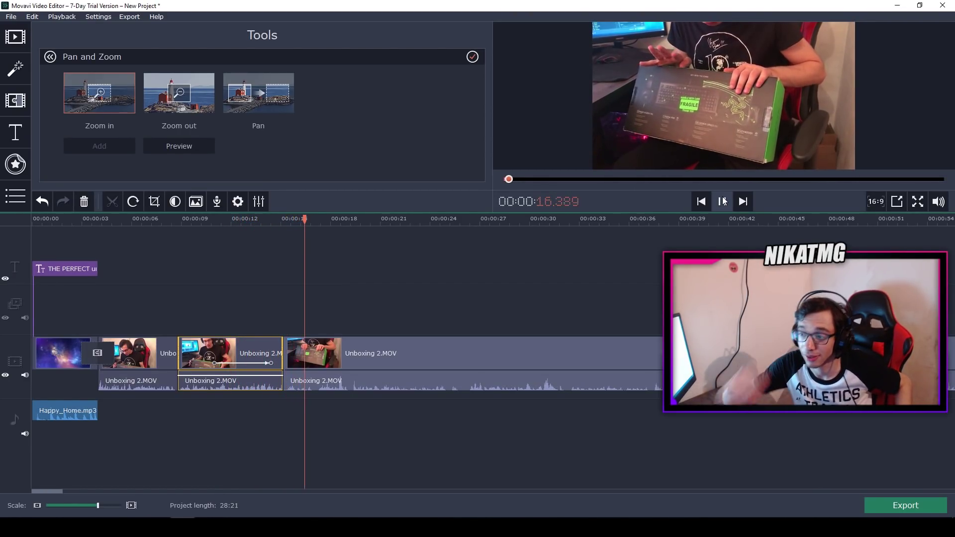
Stop playback after the zoomed segment and split the following Unboxing 2.MOV segment at 00:00:18.390
click(723, 201)
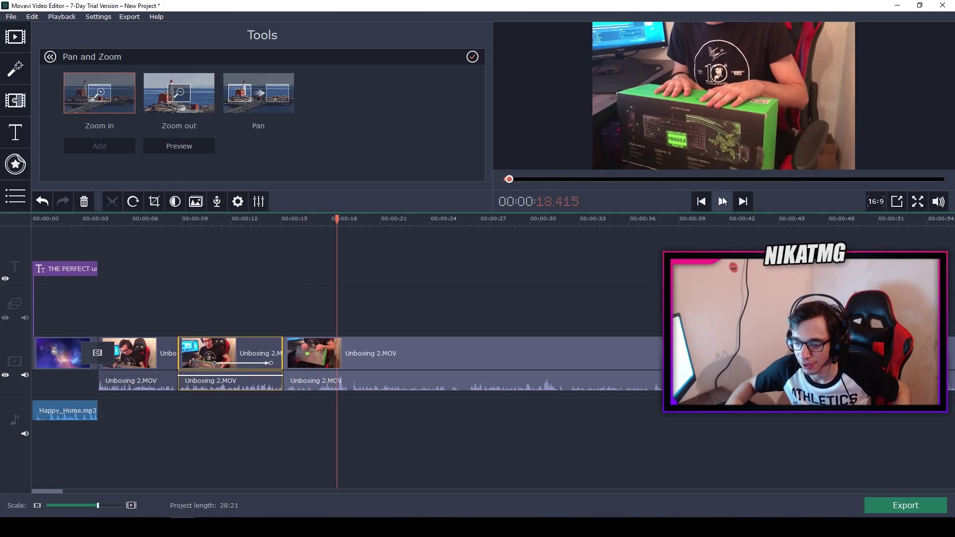
click(336, 356)
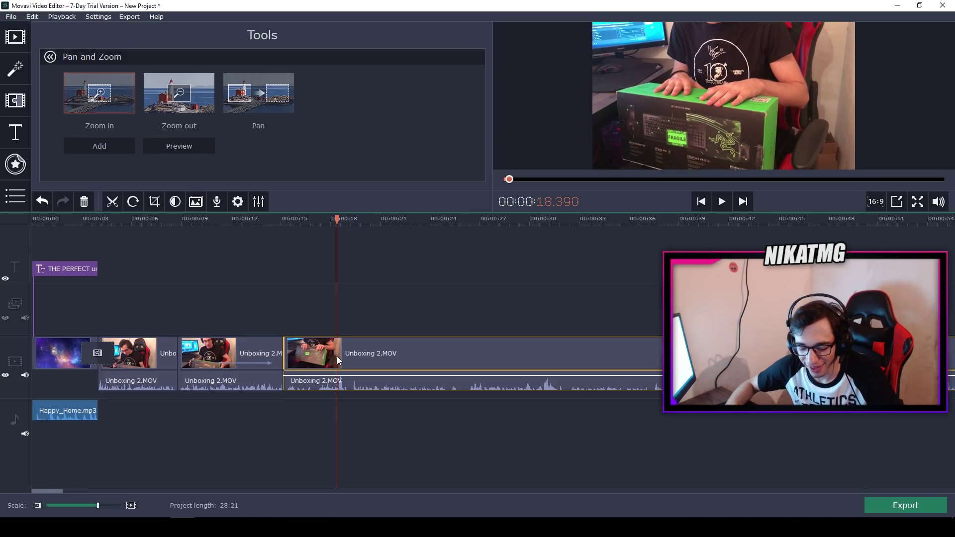
key(ctrl+b)
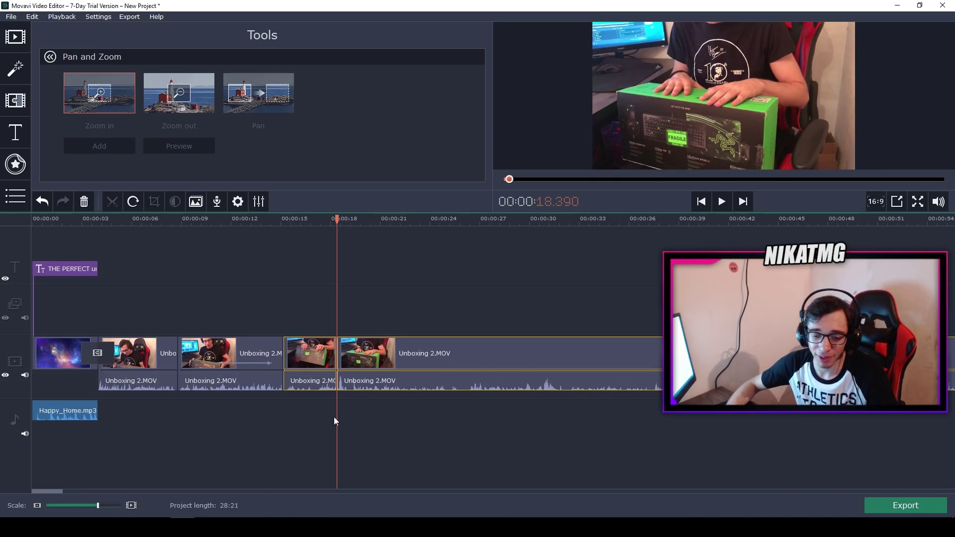
Split the long last Unboxing 2.MOV segment at 00:01:05.600 and delete the piece before the cut
scroll(405, 452, down, 5)
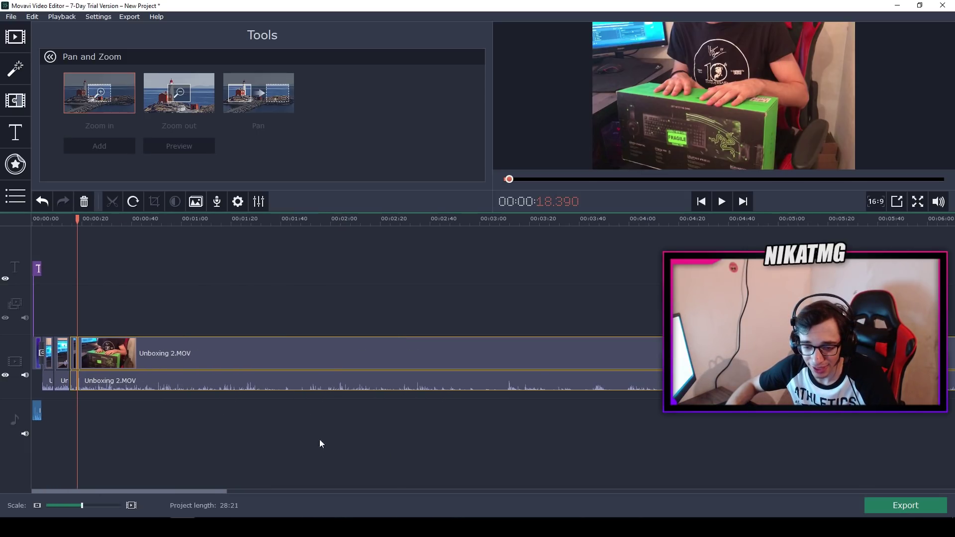
drag(77, 218, 195, 220)
click(200, 229)
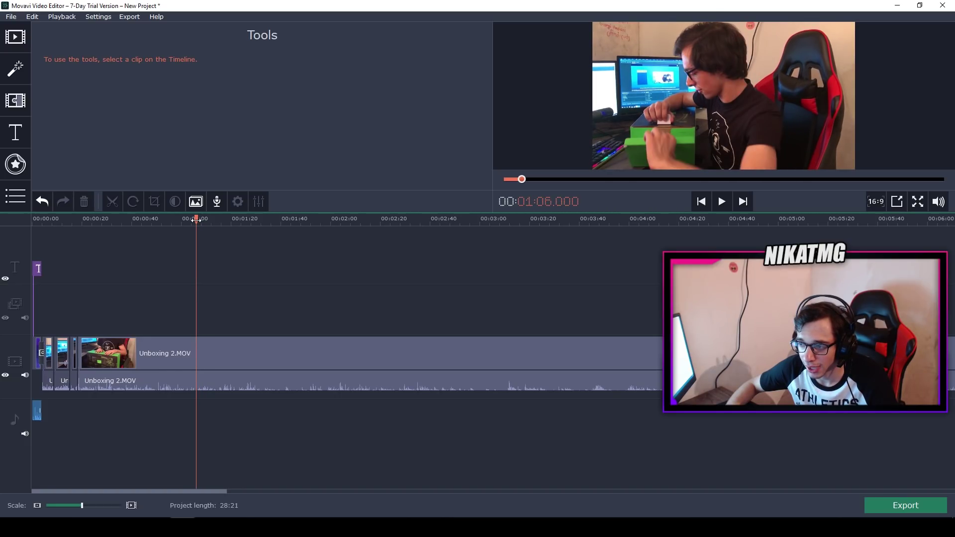
double_click(196, 378)
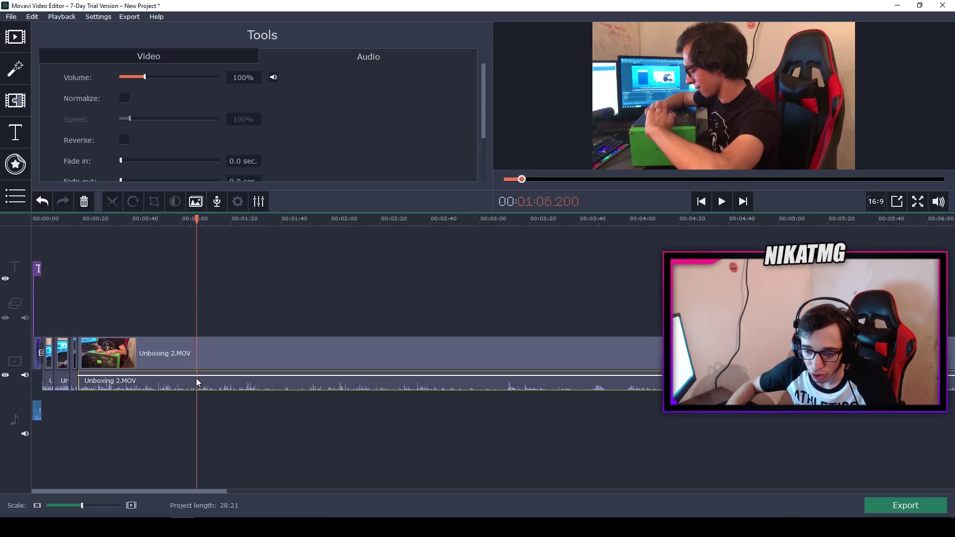
click(195, 357)
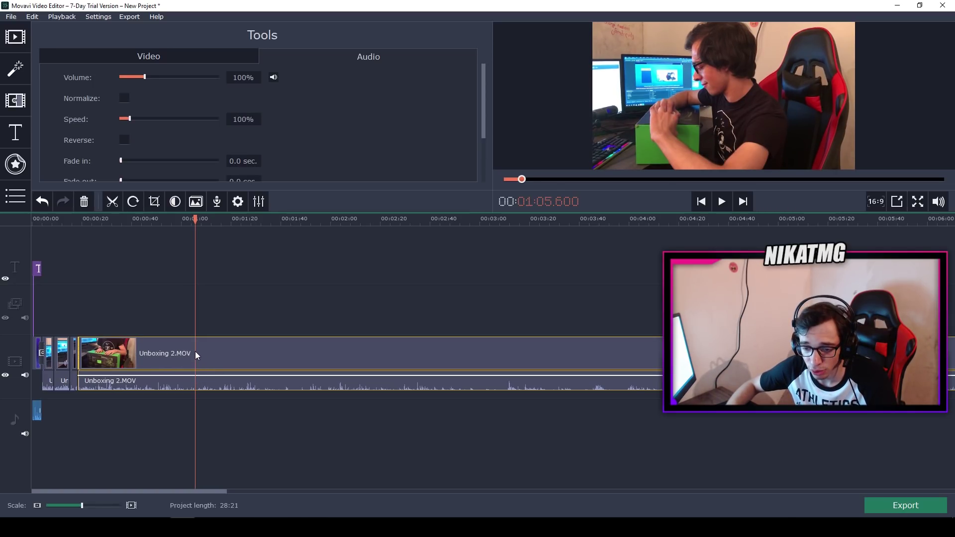
key(ctrl+b)
click(175, 357)
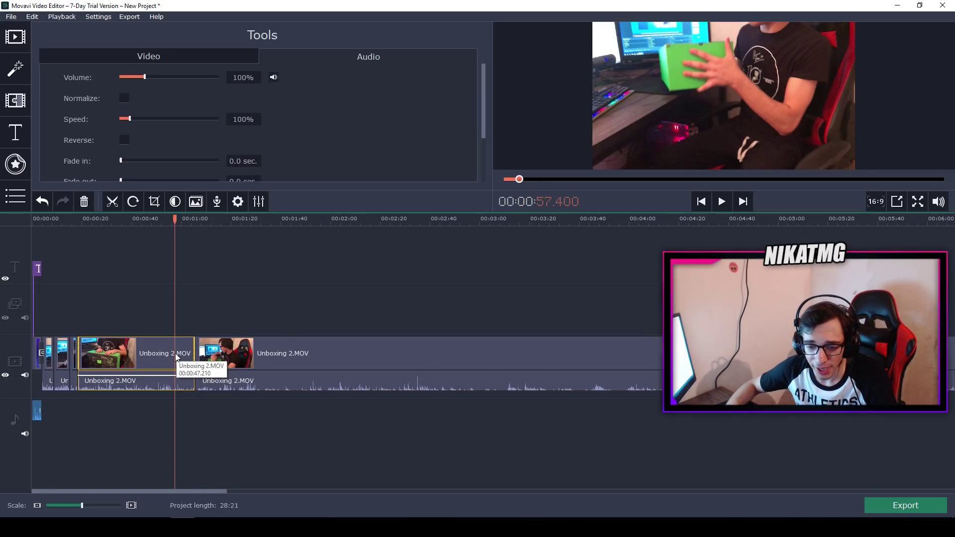
key(Delete)
Split the long last Unboxing 2.MOV segment at 00:01:21.850, where the opened cardboard box is being shown
click(78, 218)
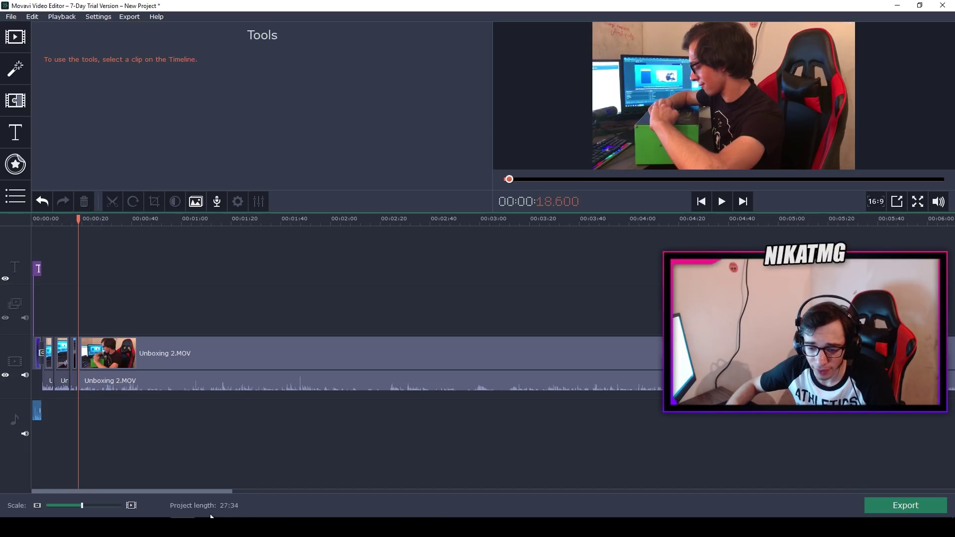
scroll(223, 377, up, 3)
drag(225, 239, 846, 244)
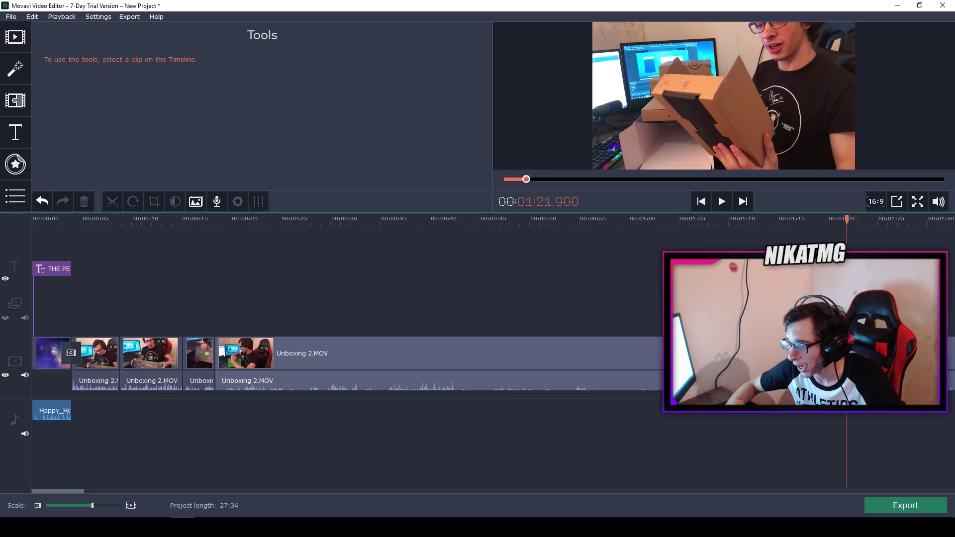
click(846, 381)
click(846, 353)
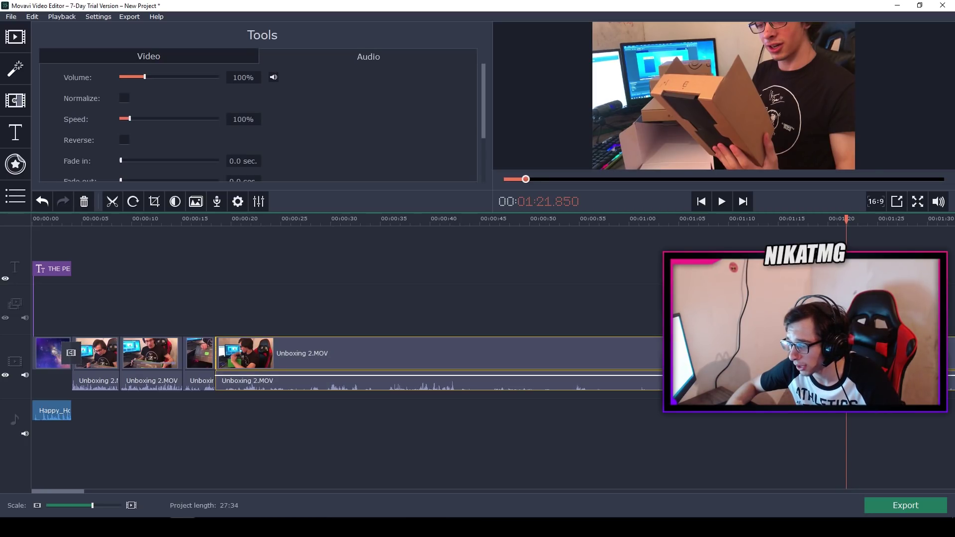
Set the speed of the Unboxing 2.MOV segment before the new cut to 508%
click(603, 358)
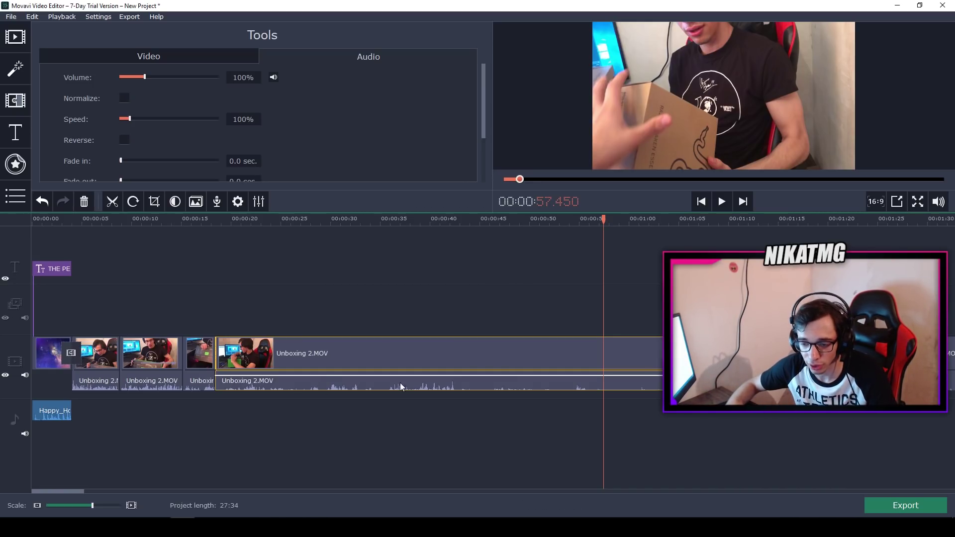
click(431, 374)
click(362, 332)
click(336, 359)
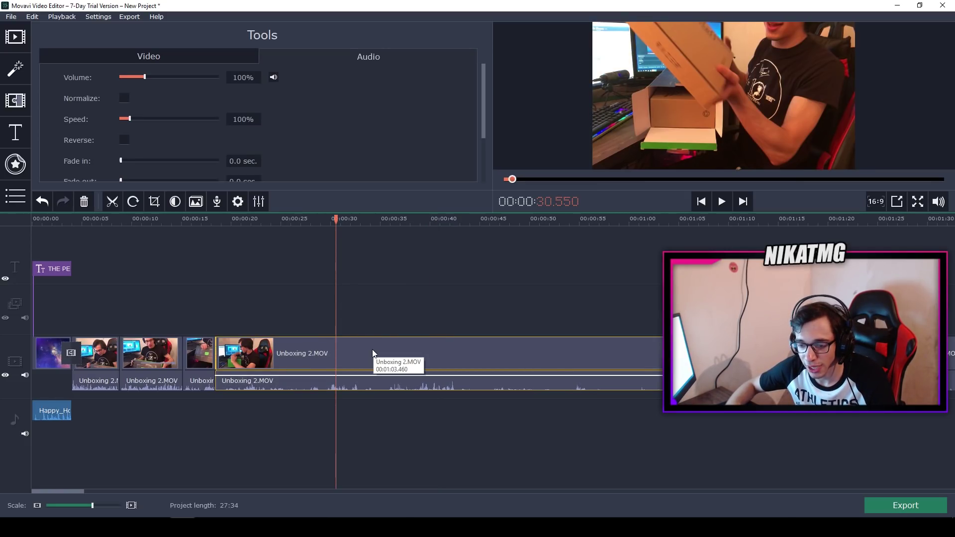
click(238, 203)
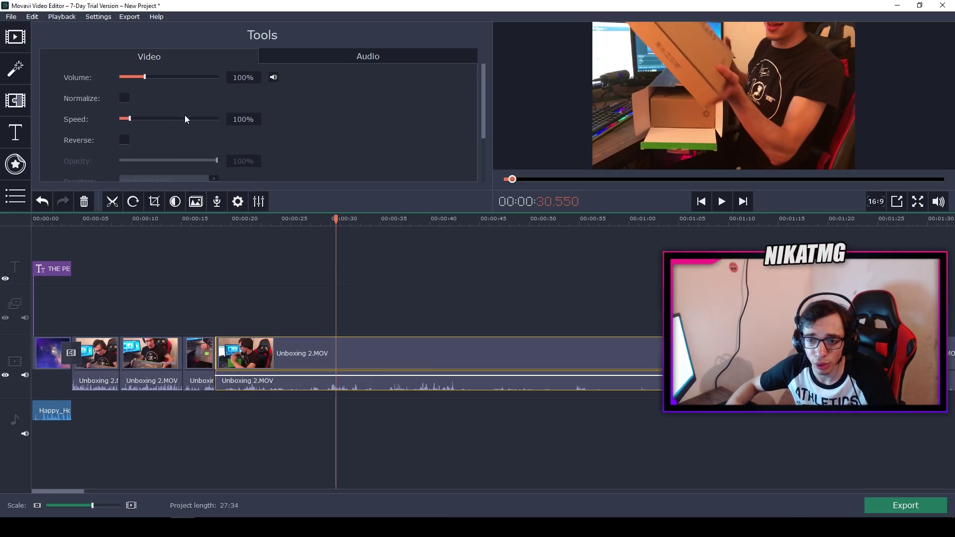
mouse_move(123, 124)
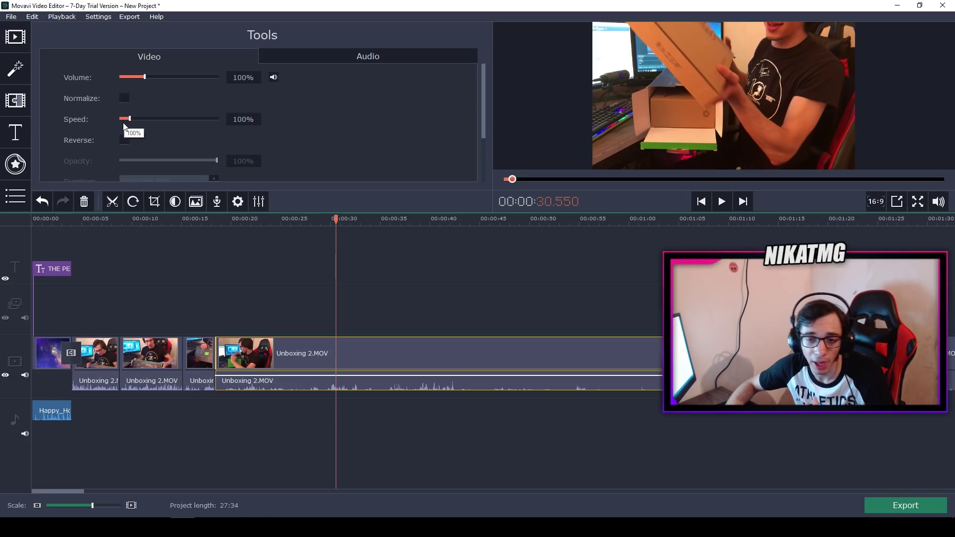
drag(129, 118, 139, 118)
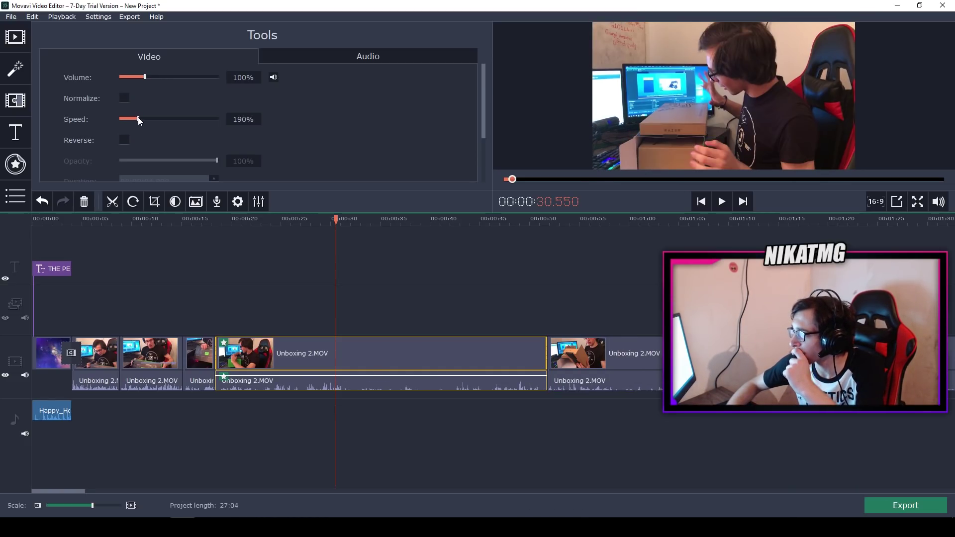
drag(138, 118, 169, 117)
Play the sped-up segment from its start to check the fast motion
click(224, 221)
drag(225, 221, 215, 223)
click(722, 202)
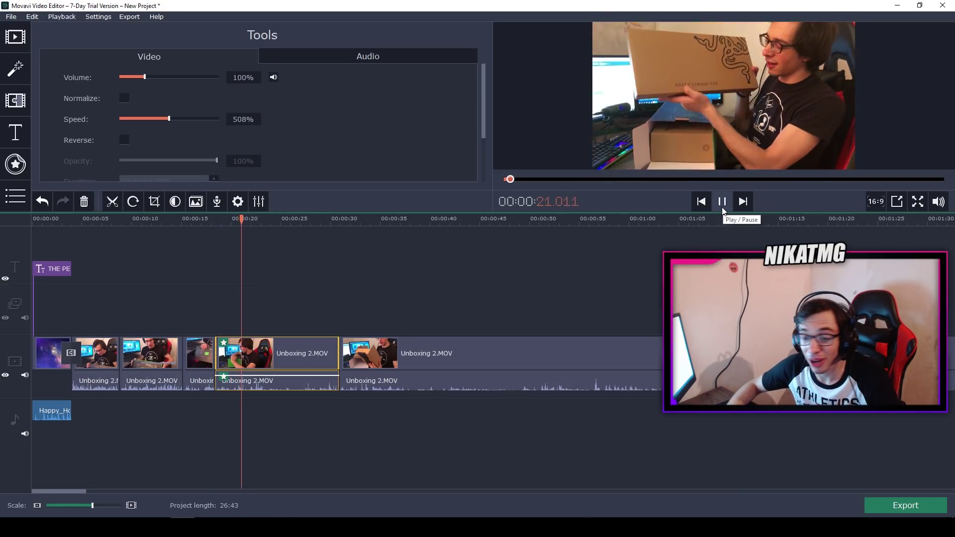
click(723, 210)
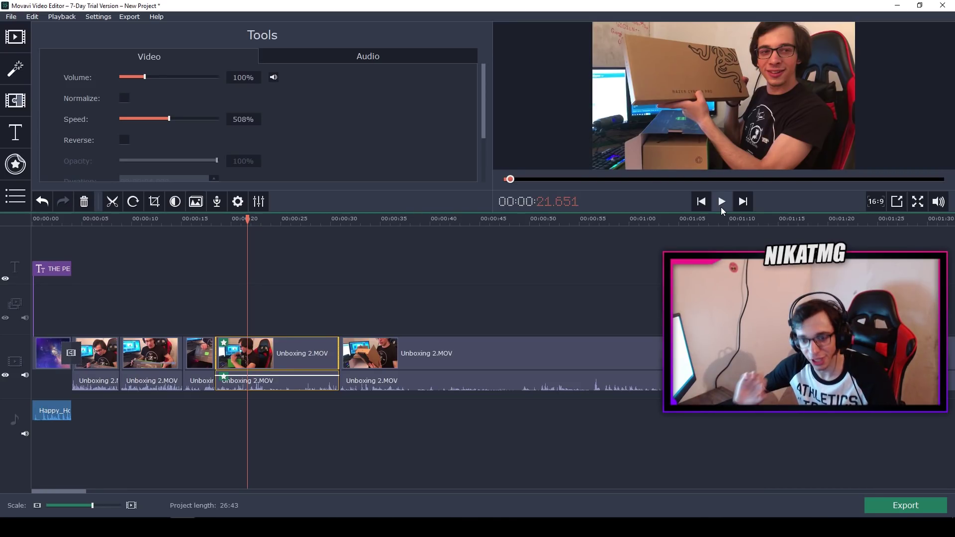
Lower the volume line of the sped-up segment's audio all the way down to silence it
click(272, 382)
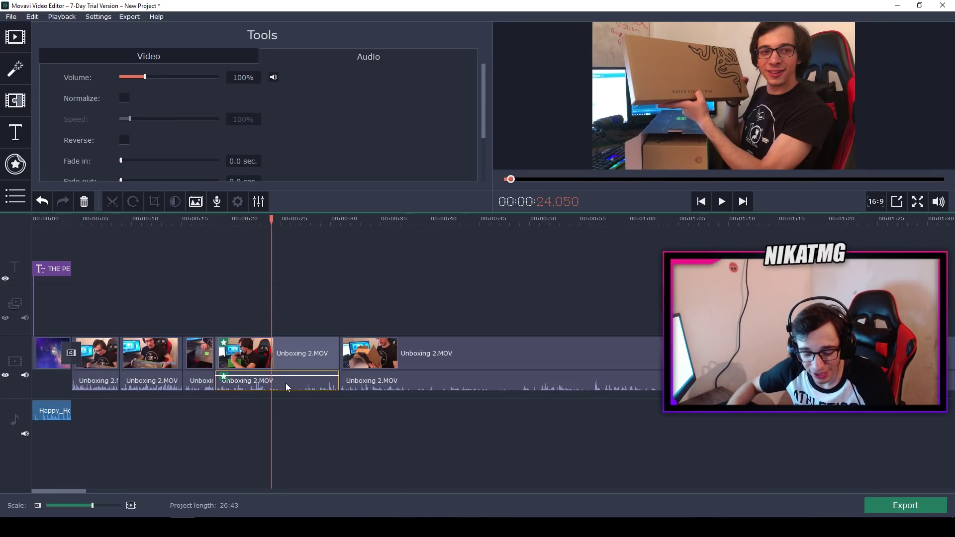
scroll(286, 387, up, 1)
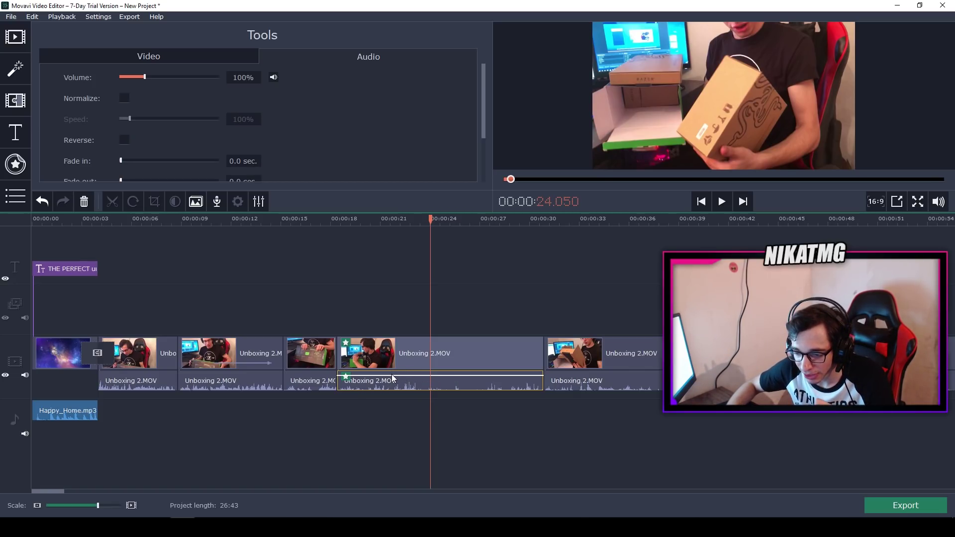
drag(391, 374, 398, 408)
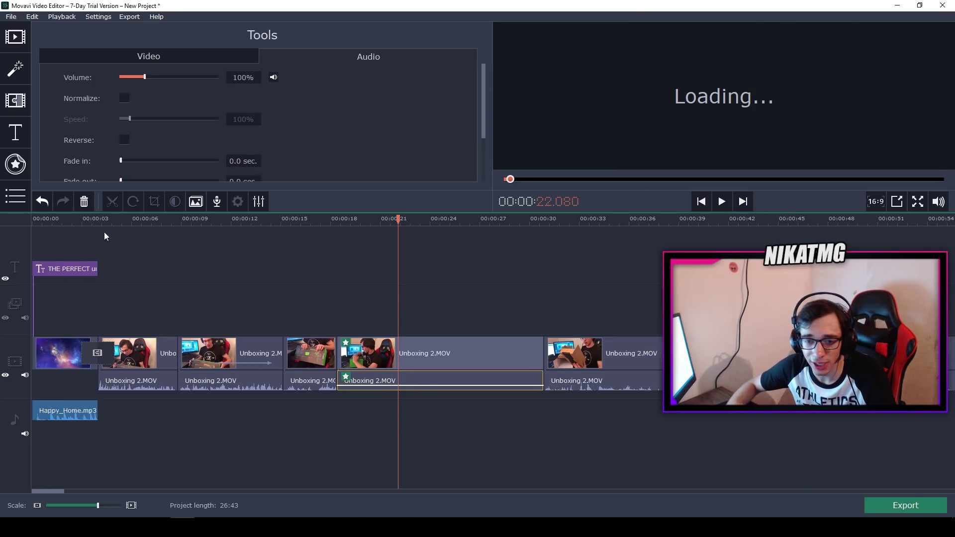
Add the Fun Times music at 00:00:18.390 and cut off the part extending past the sped-up segment
click(16, 36)
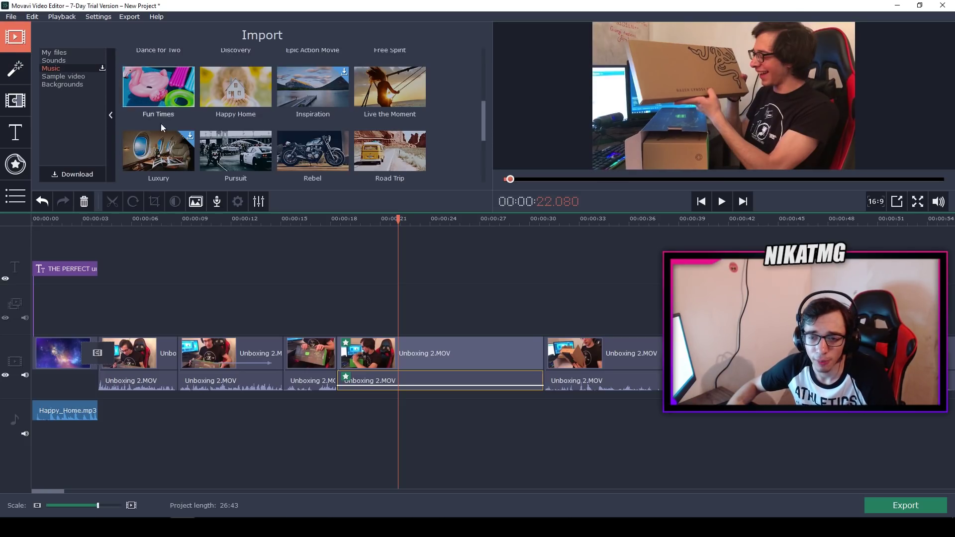
drag(148, 89, 339, 400)
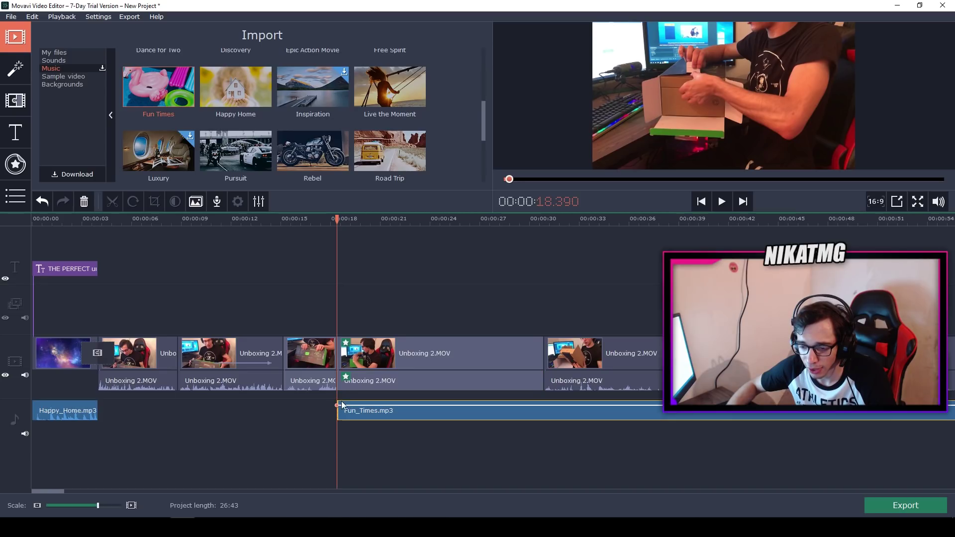
click(542, 410)
key(ctrl+b)
click(562, 413)
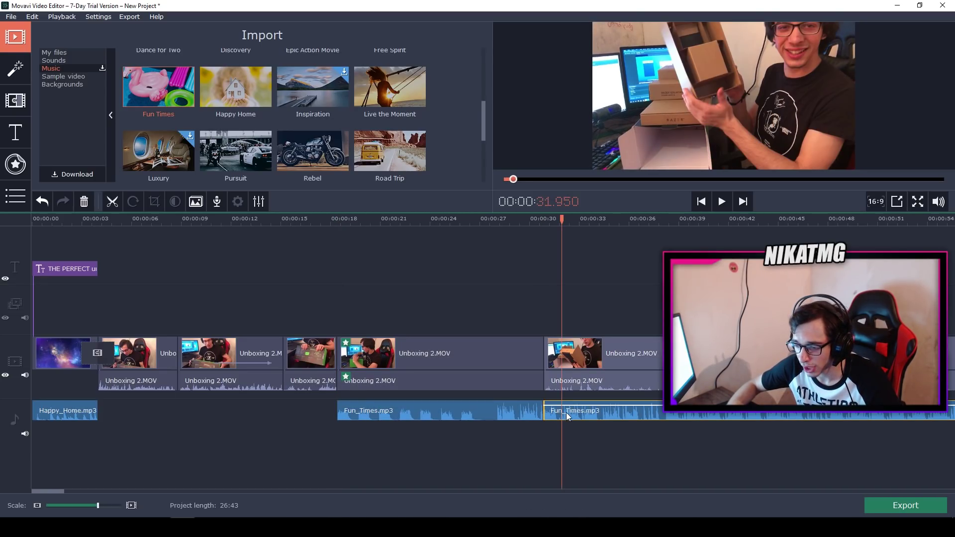
key(Delete)
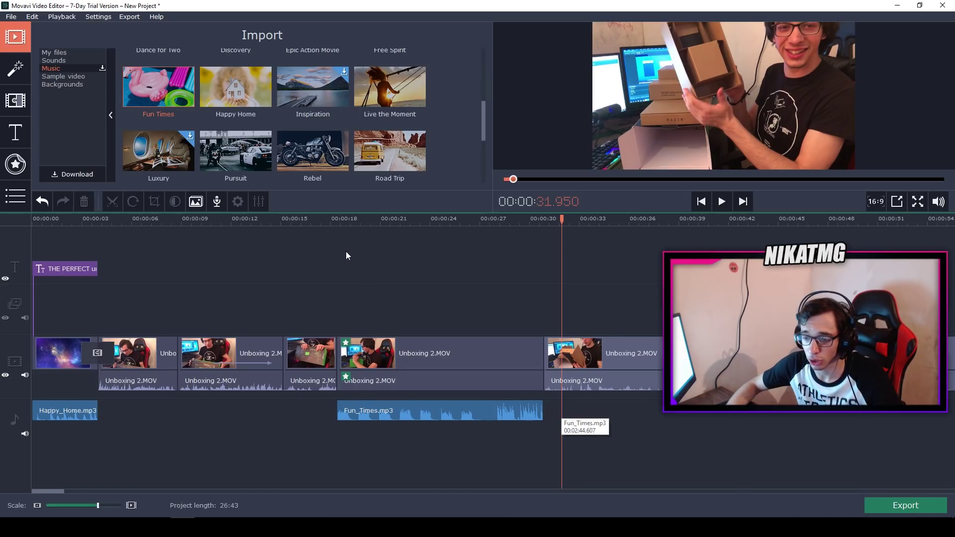
Play from just before the sped-up segment to check it with the music and find a place to cut
click(326, 223)
click(719, 202)
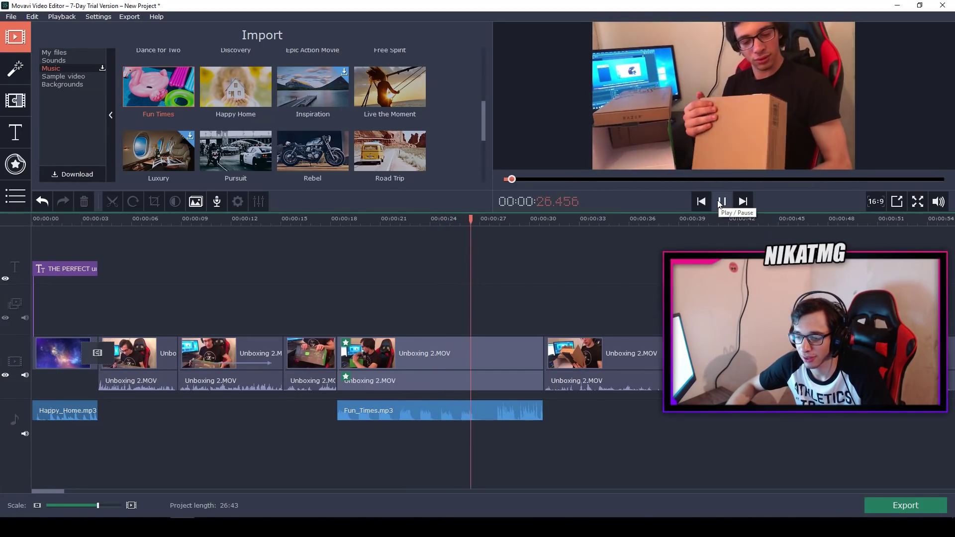
click(719, 201)
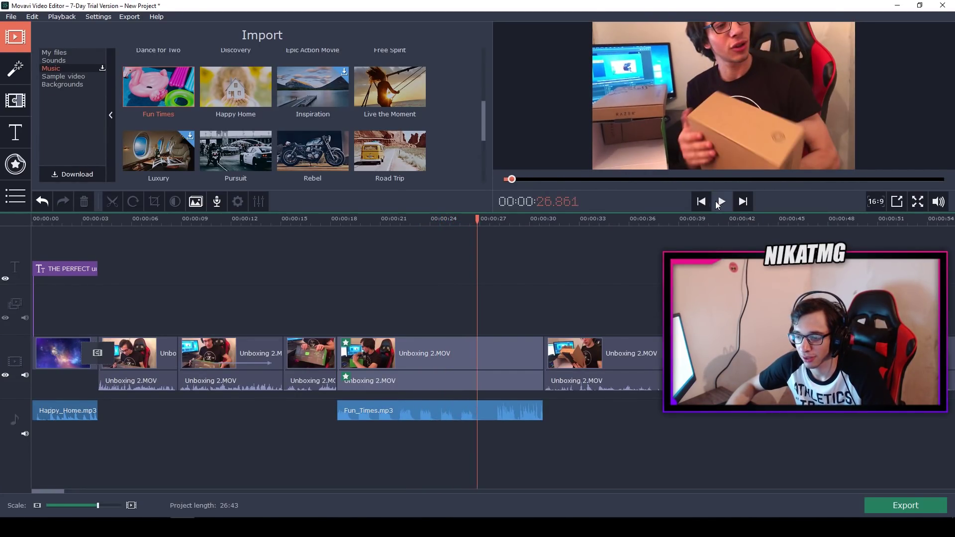
Split the Fun Times music and the sped-up segment at about 00:00:26.850 and delete both remainders
click(479, 410)
double_click(478, 409)
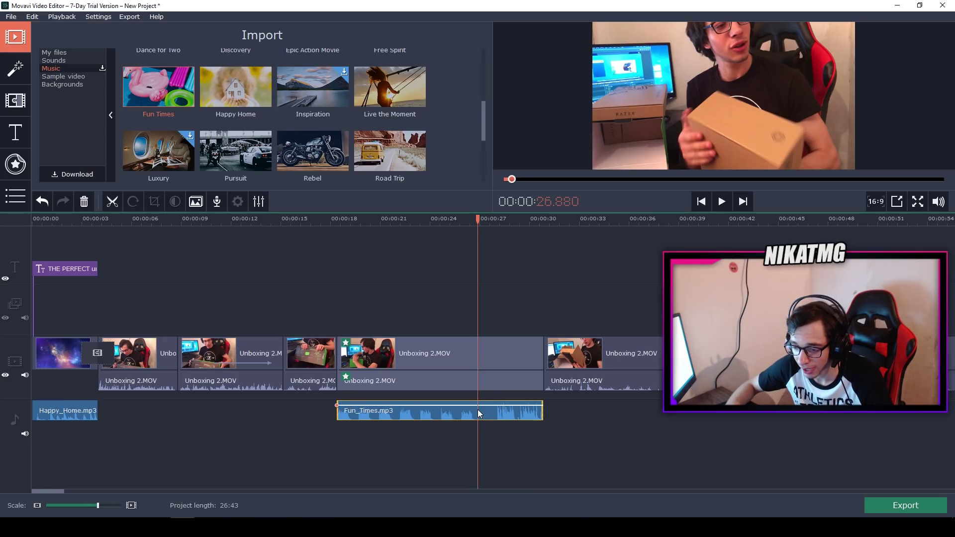
key(ctrl+b)
click(479, 377)
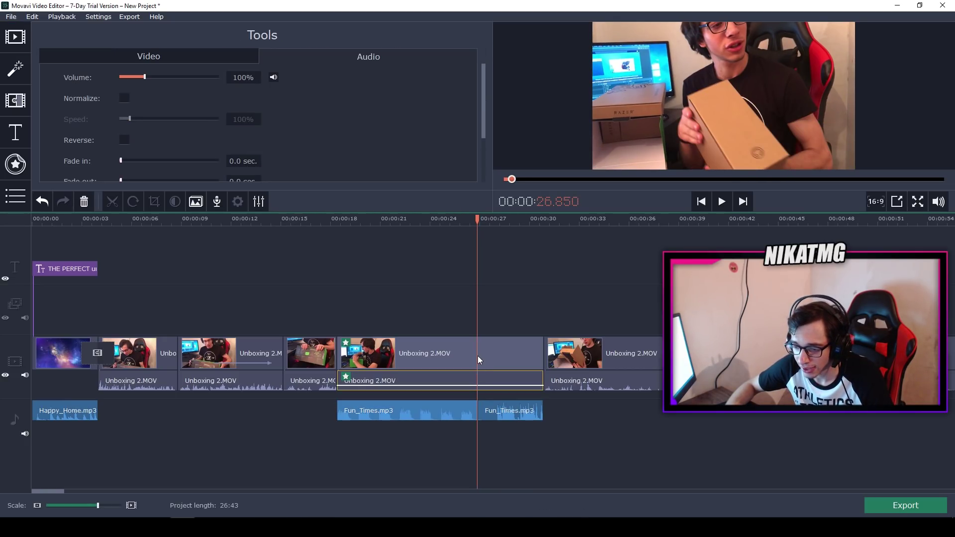
click(478, 356)
key(ctrl+b)
key(Delete)
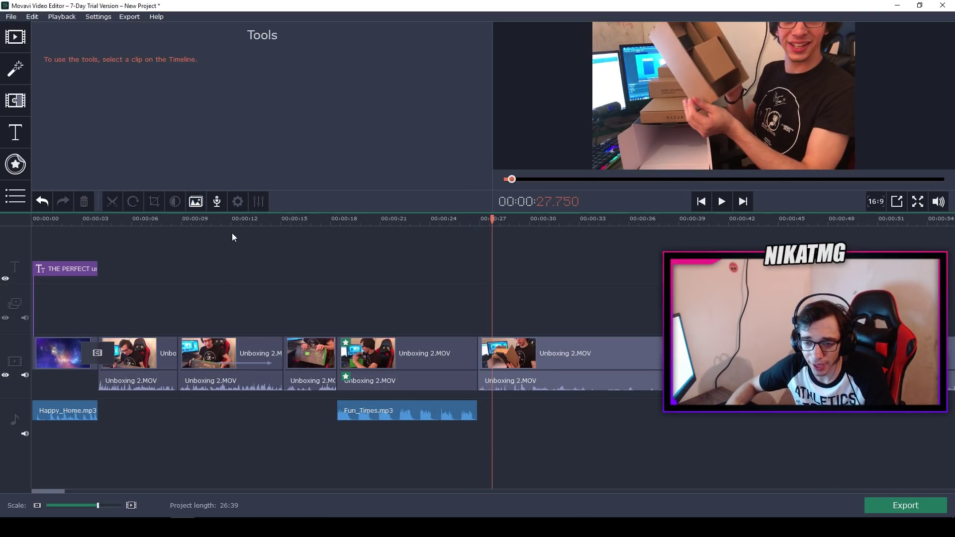
Preview the Pop art - 4 tiles and Glowing edges filters for the sped-up segment
click(13, 70)
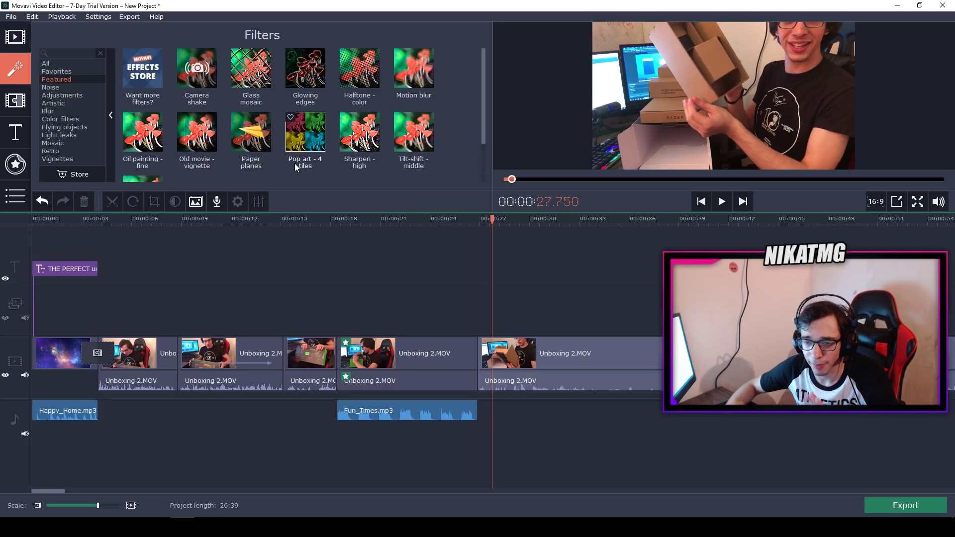
click(415, 354)
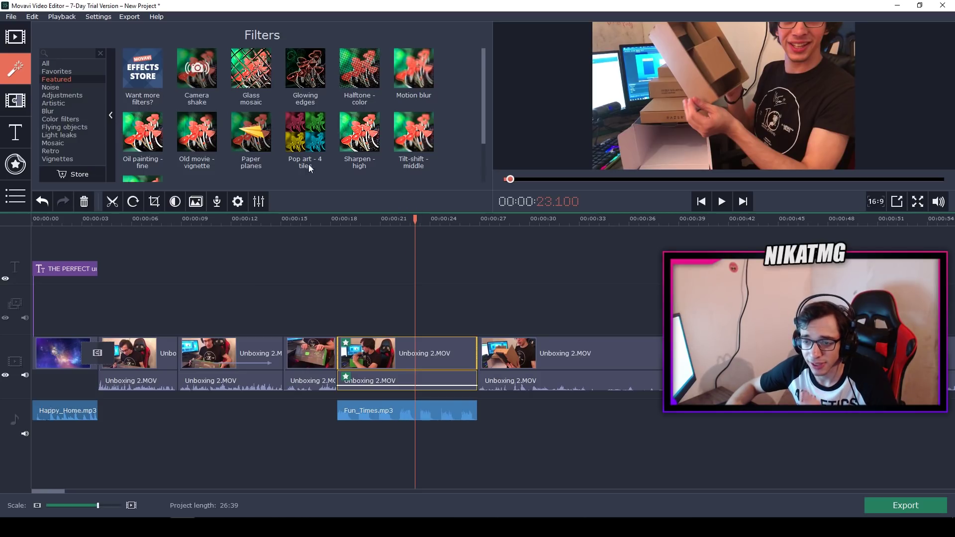
click(322, 139)
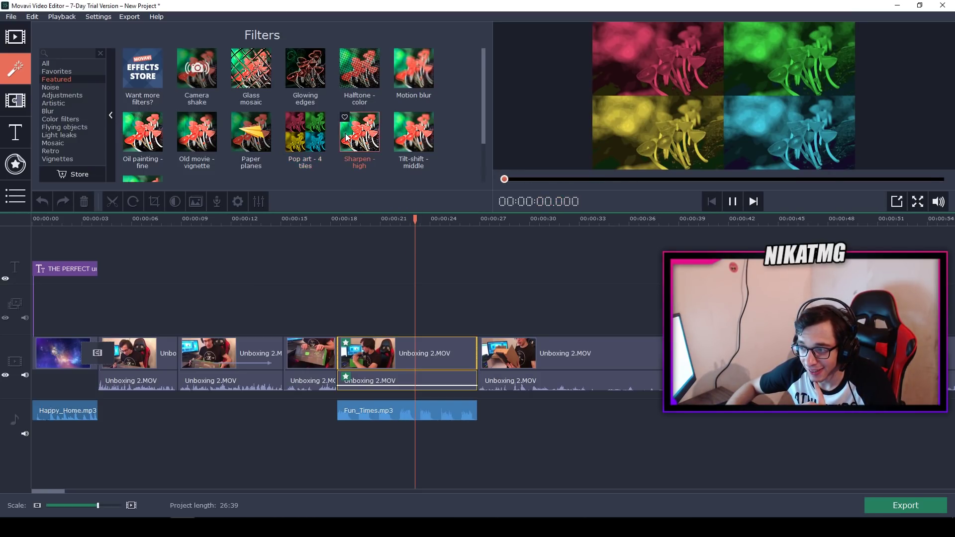
scroll(328, 138, down, 1)
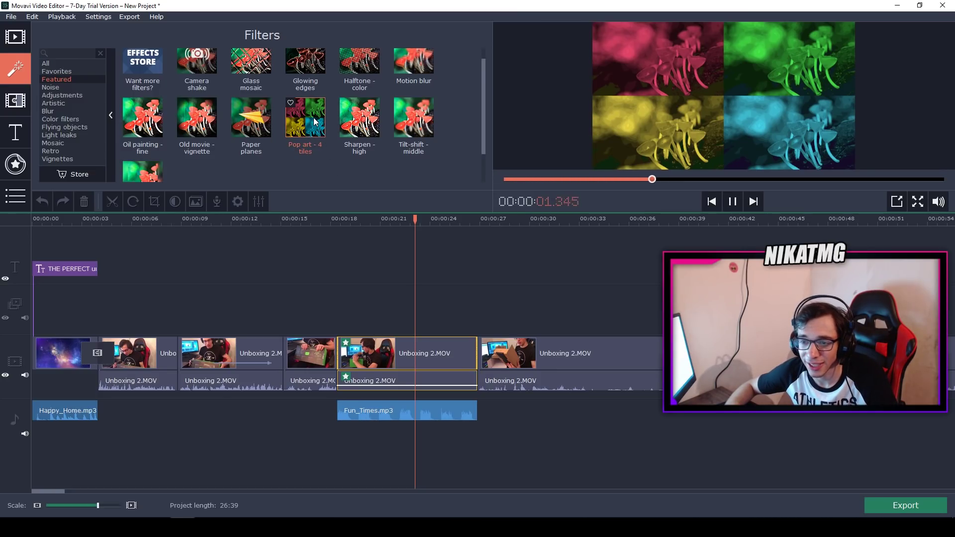
scroll(325, 106, up, 1)
click(313, 83)
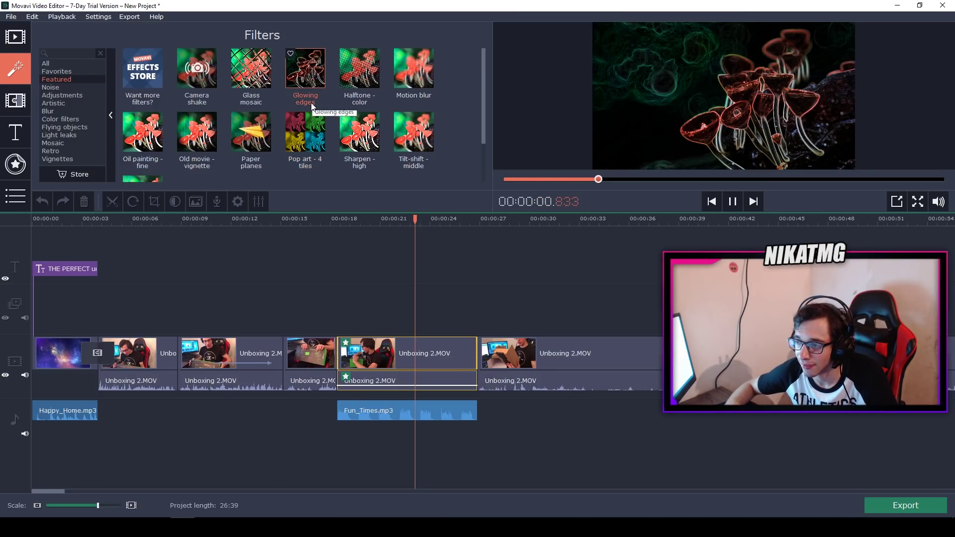
Apply the Glowing edges filter to the sped-up segment and move the playhead back to 00:00:18.330
drag(311, 103, 377, 349)
click(347, 219)
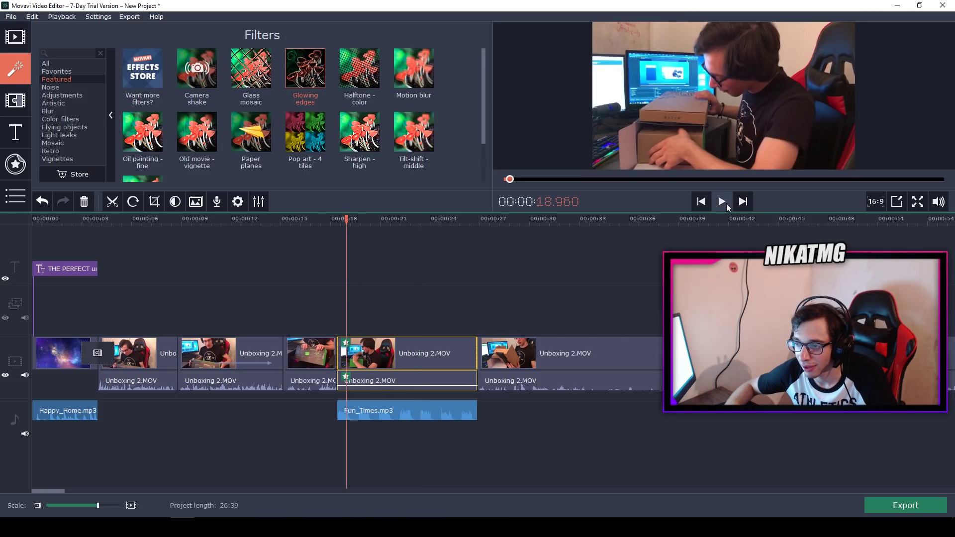
drag(314, 91, 366, 354)
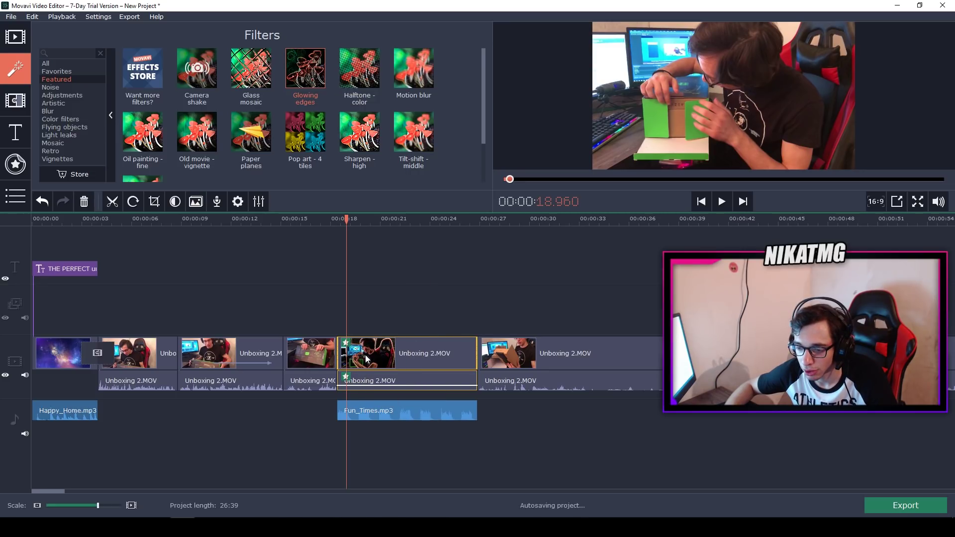
drag(352, 215, 335, 218)
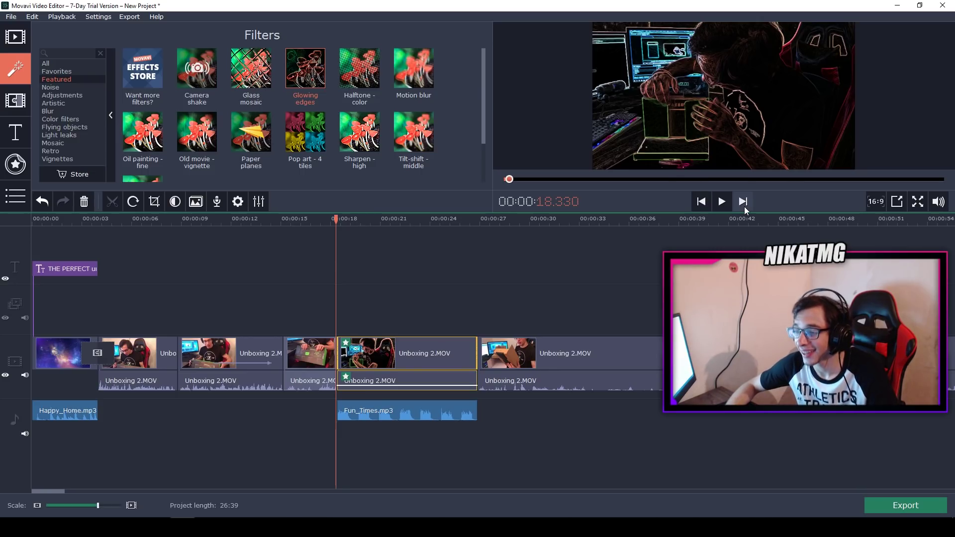
Play through the filtered sped-up segment and split the clip that follows it at 00:00:29.970
click(722, 201)
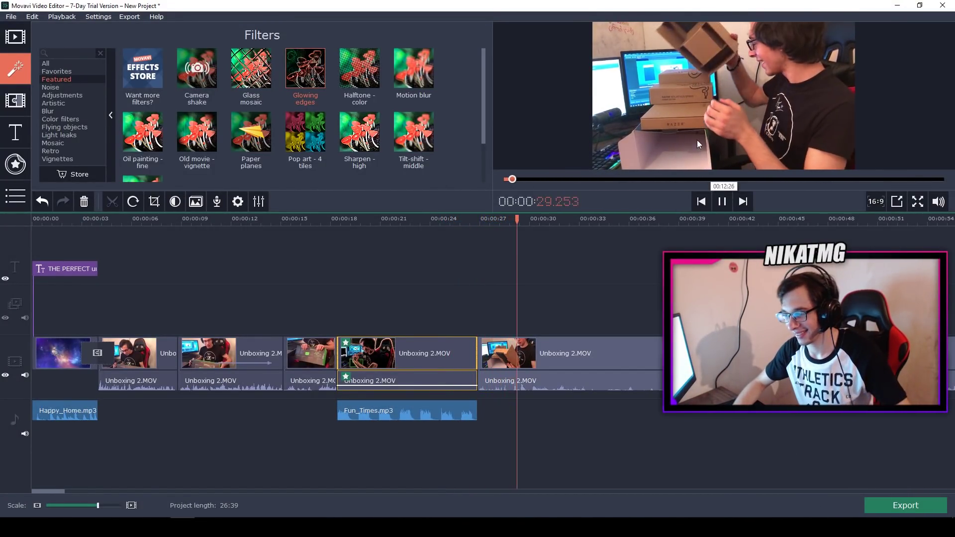
click(722, 202)
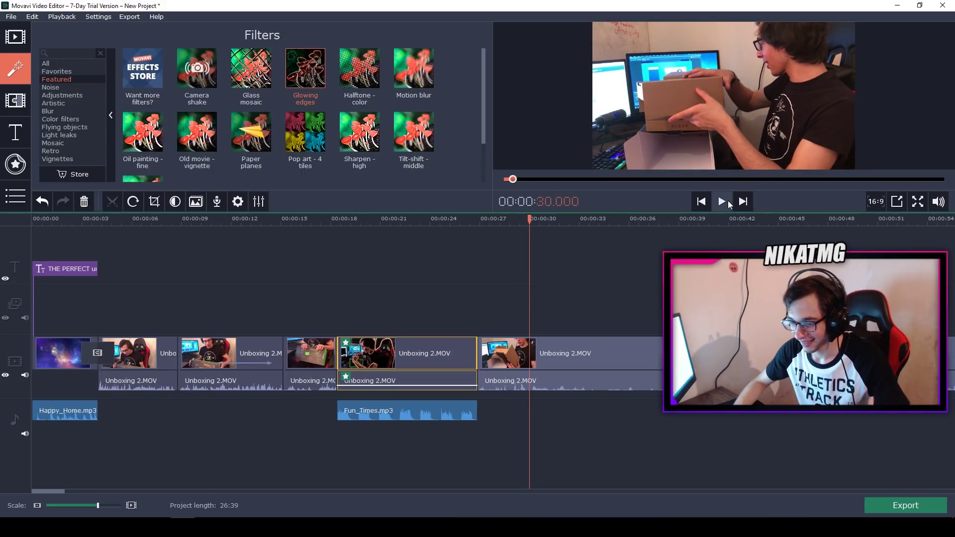
click(529, 359)
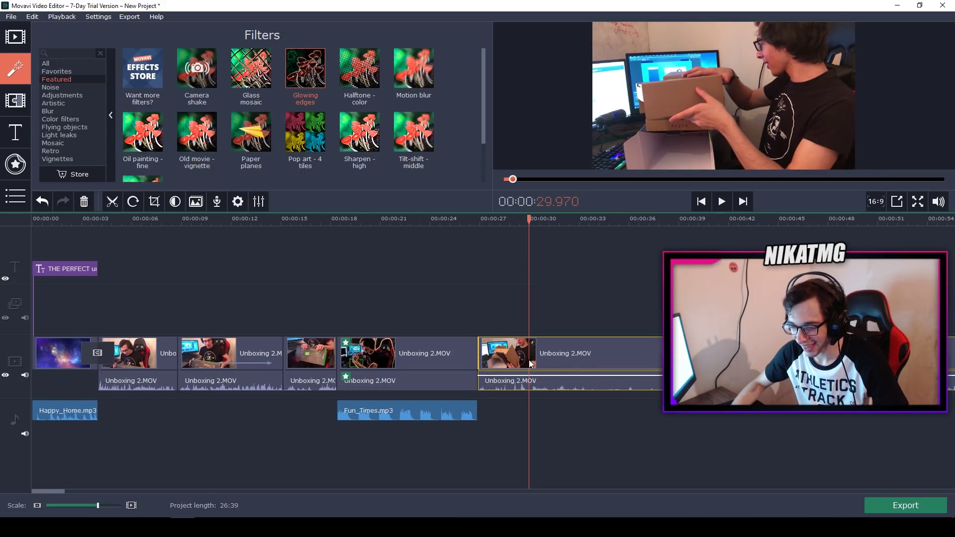
key(ctrl+b)
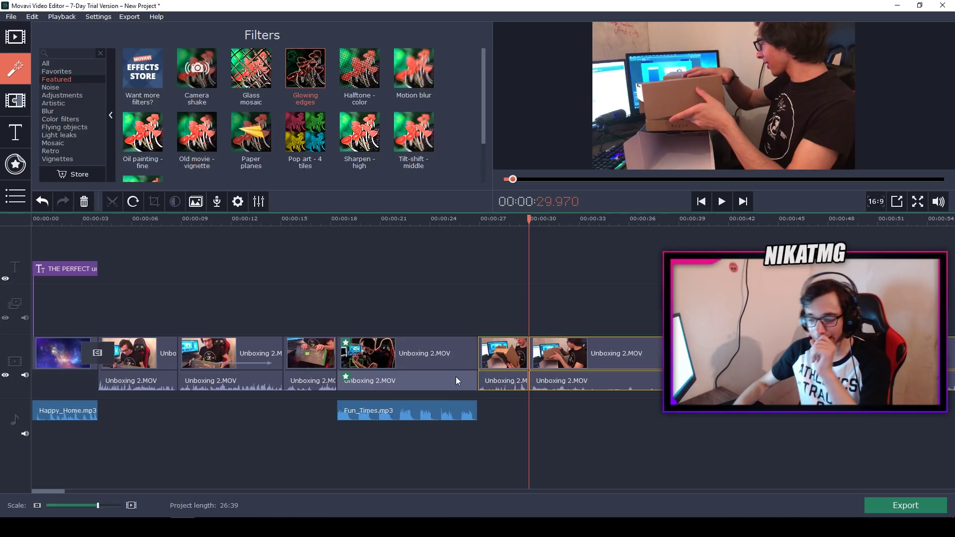
Browse the transition categories and add the Smear ↓ fade transition at the start of the sped-up segment
click(25, 100)
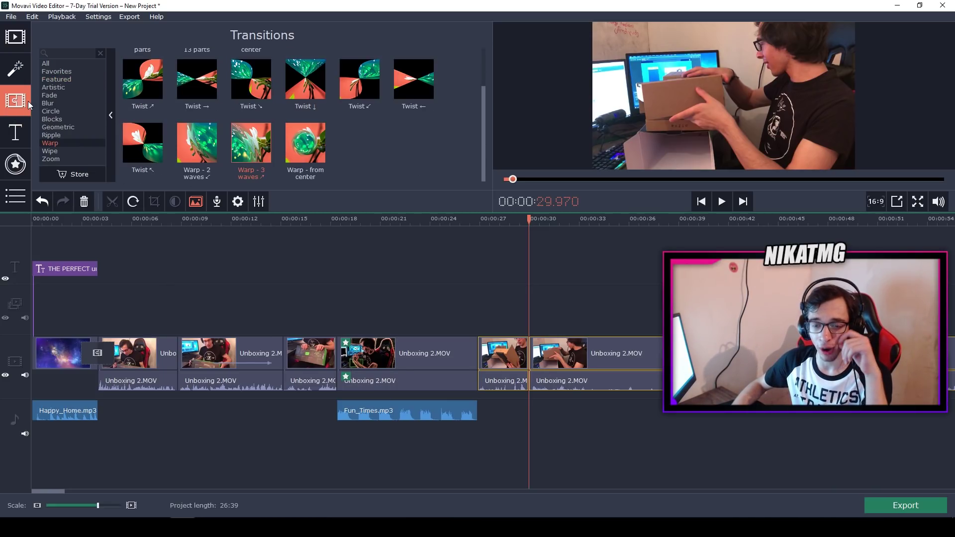
click(79, 117)
click(155, 142)
click(197, 69)
click(62, 105)
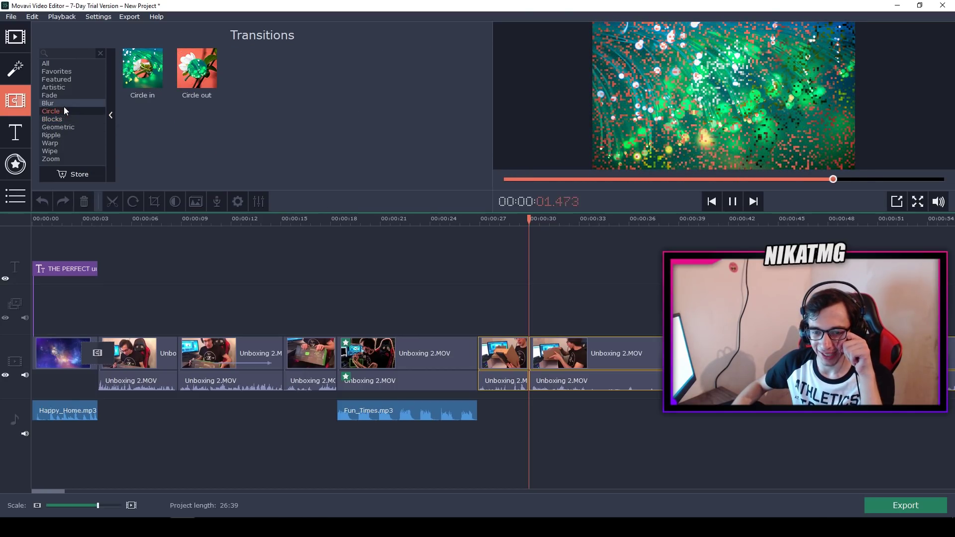
click(55, 95)
scroll(170, 118, down, 2)
click(252, 150)
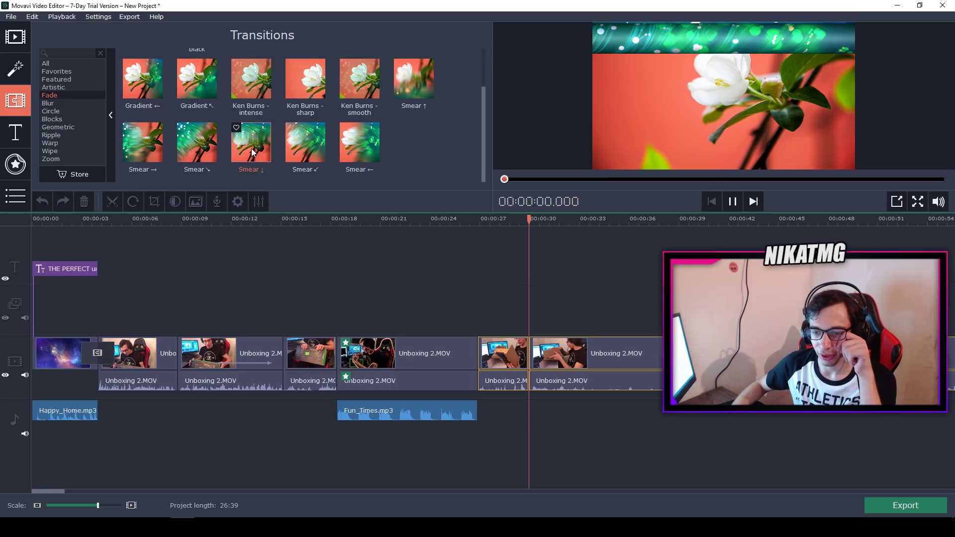
mouse_move(253, 152)
mouse_down()
mouse_move(262, 155)
mouse_move(207, 279)
mouse_move(162, 336)
mouse_move(332, 348)
mouse_up()
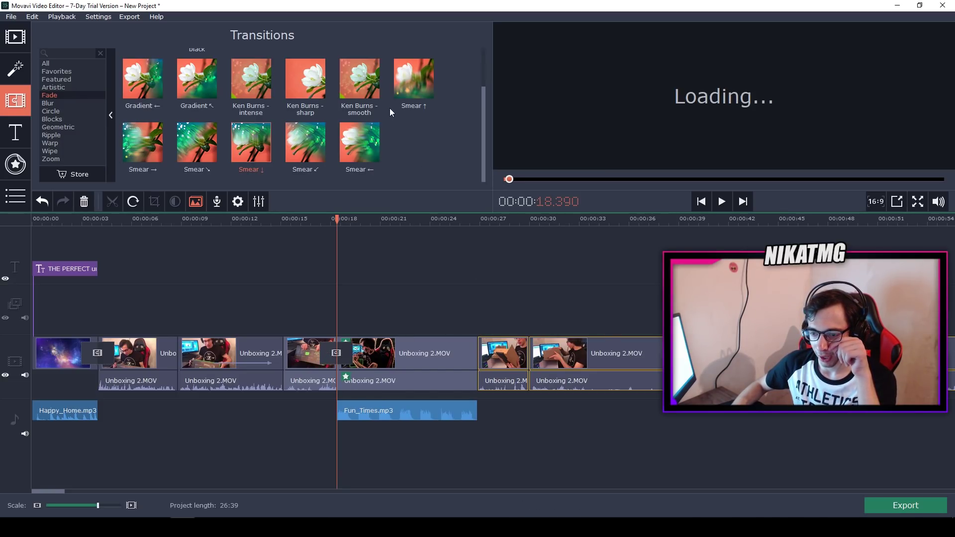
Compare the fade transitions, add Smear → at the end of the sped-up segment, and play the project from 00:00:07.920
click(157, 79)
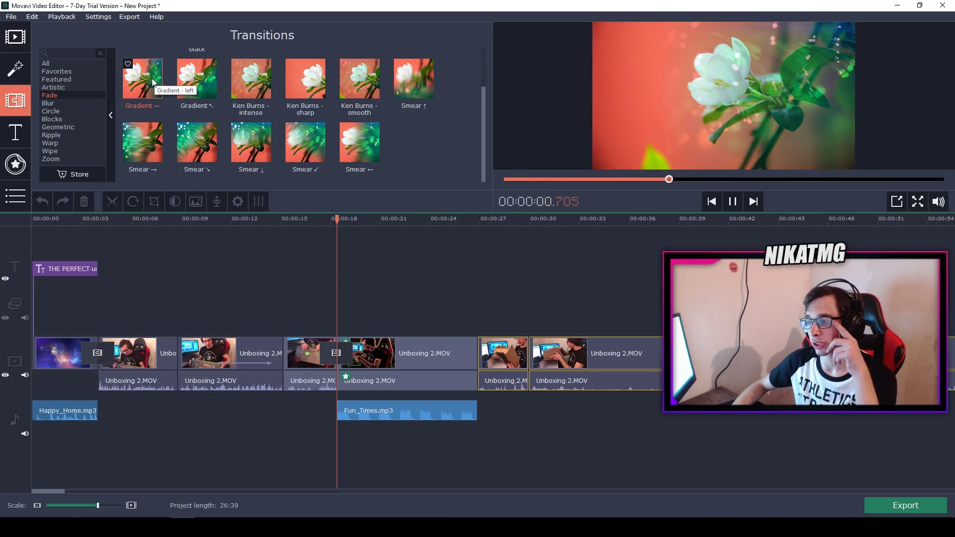
click(408, 92)
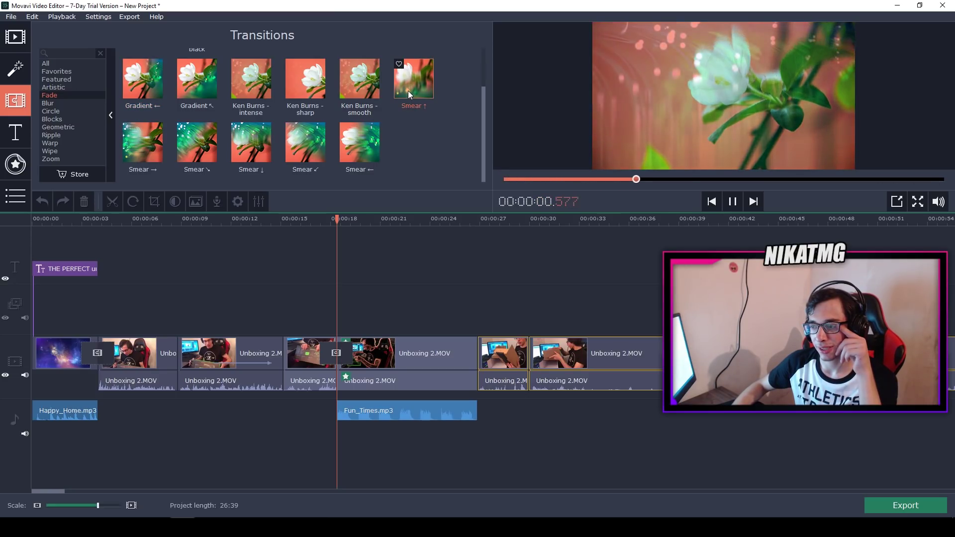
click(142, 138)
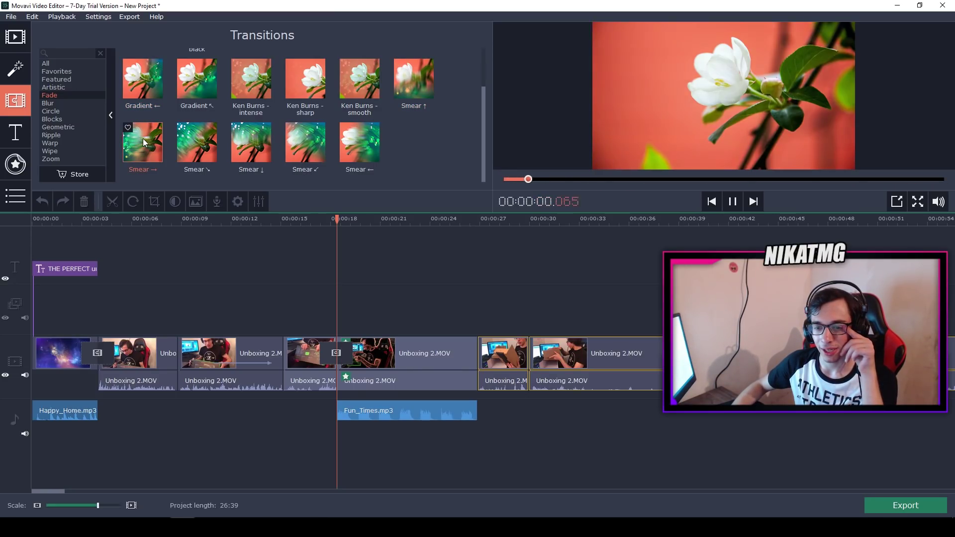
mouse_move(143, 138)
mouse_down()
mouse_move(378, 259)
mouse_move(609, 345)
mouse_move(458, 339)
mouse_move(479, 341)
mouse_move(203, 355)
mouse_move(289, 345)
mouse_move(380, 358)
mouse_move(175, 355)
mouse_move(480, 353)
mouse_up()
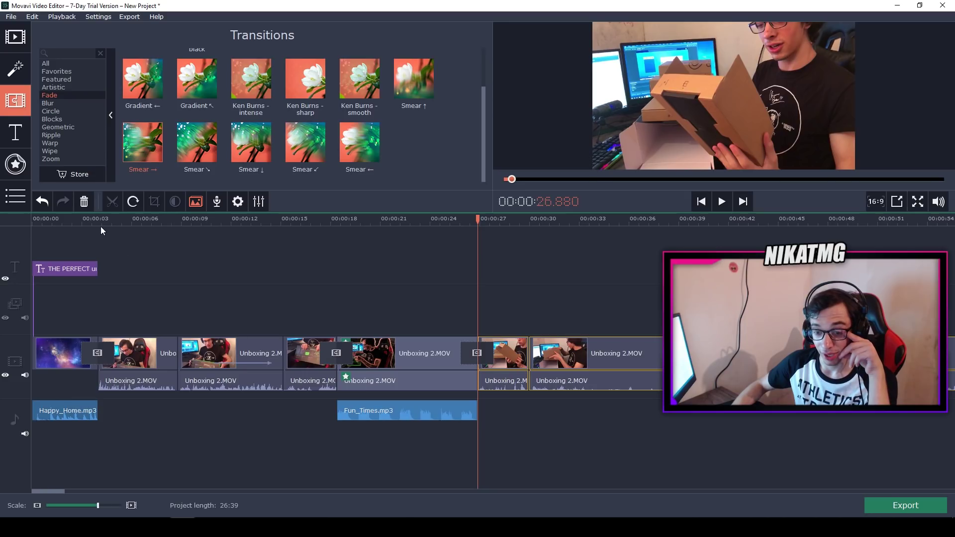
click(163, 216)
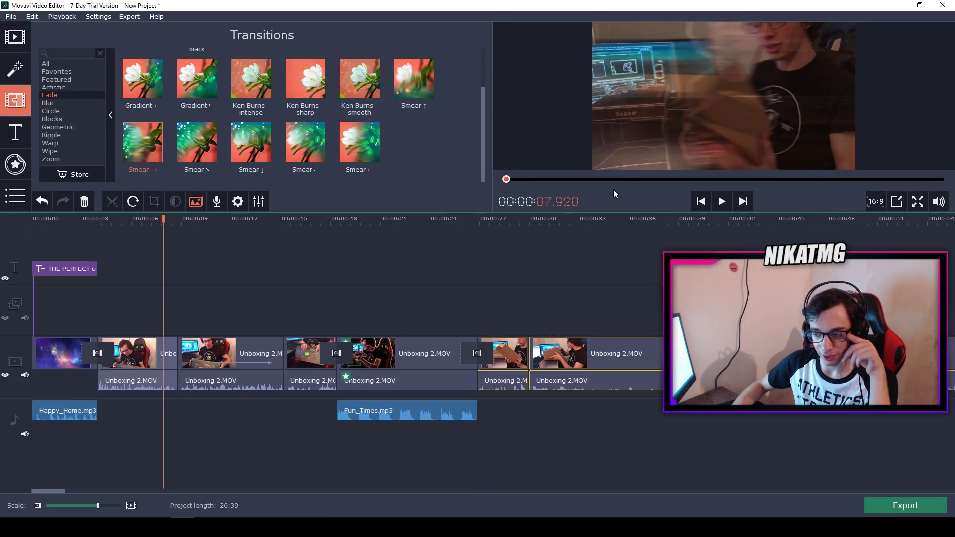
click(720, 202)
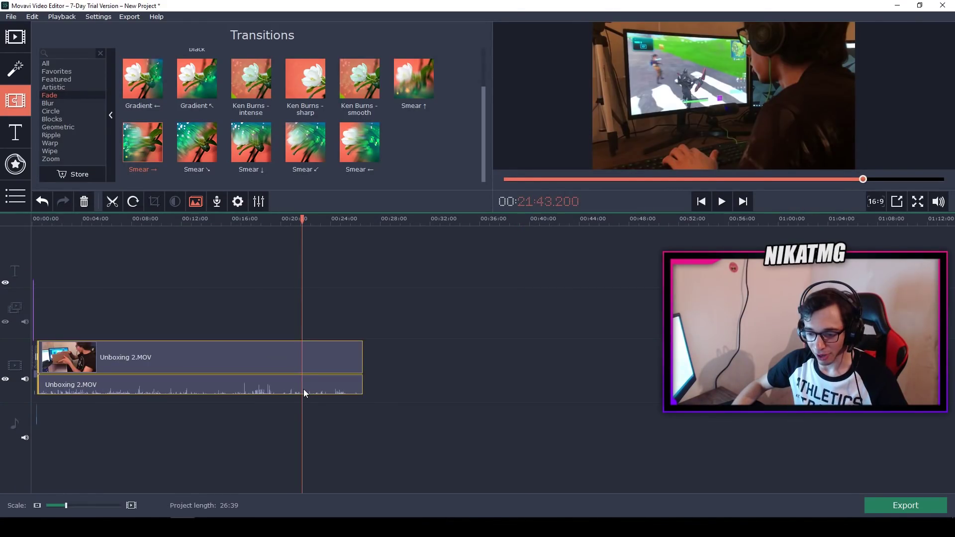
Split the long last clip at 00:22:12.000 and delete the part before the cut
click(304, 388)
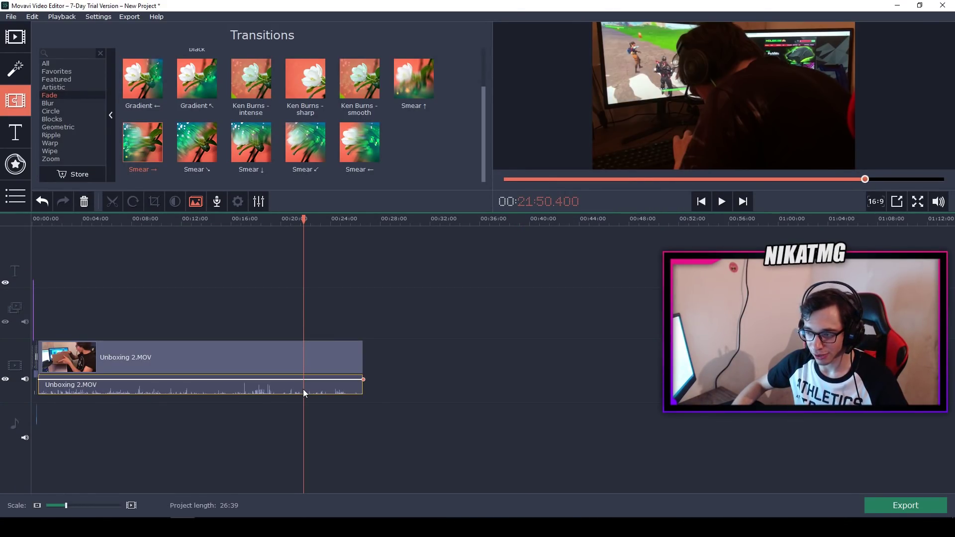
drag(303, 219, 308, 218)
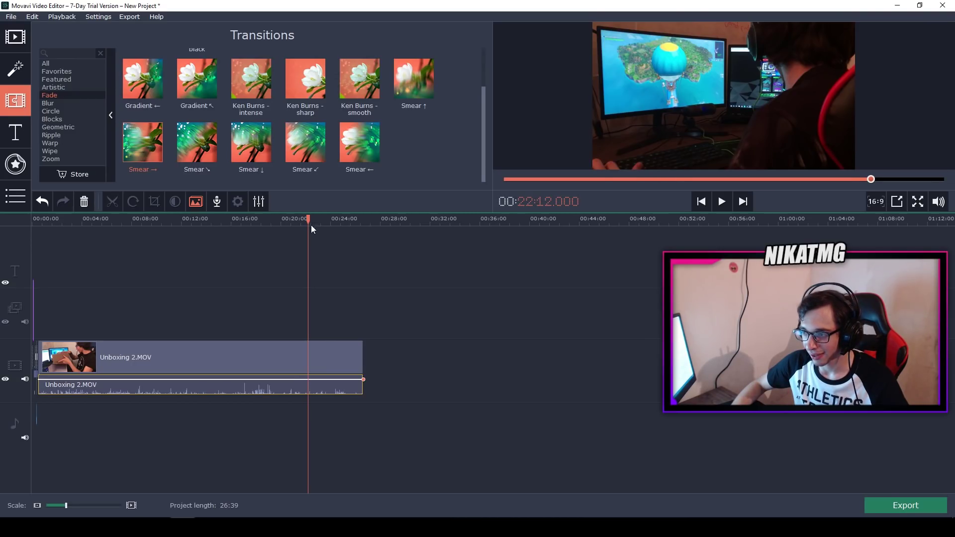
click(309, 350)
key(ctrl+b)
click(259, 351)
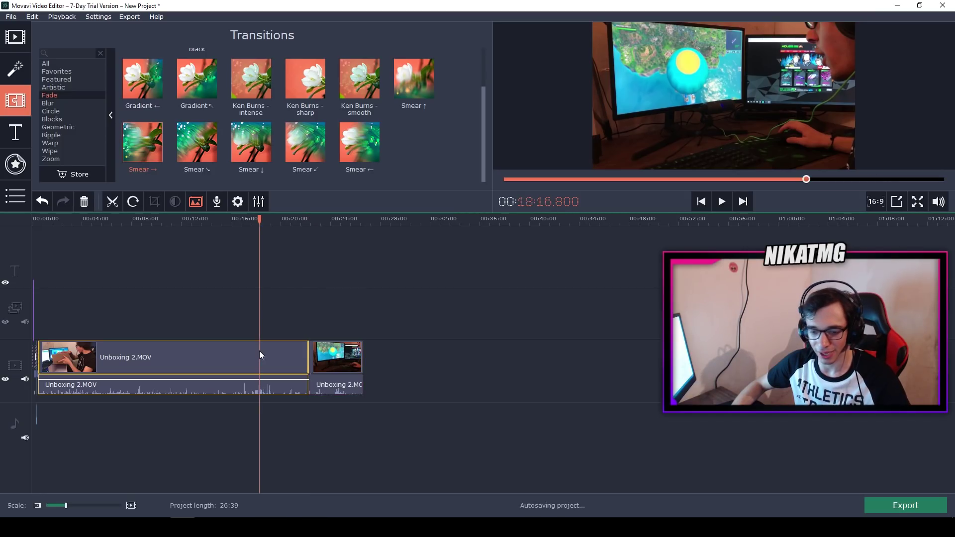
key(Delete)
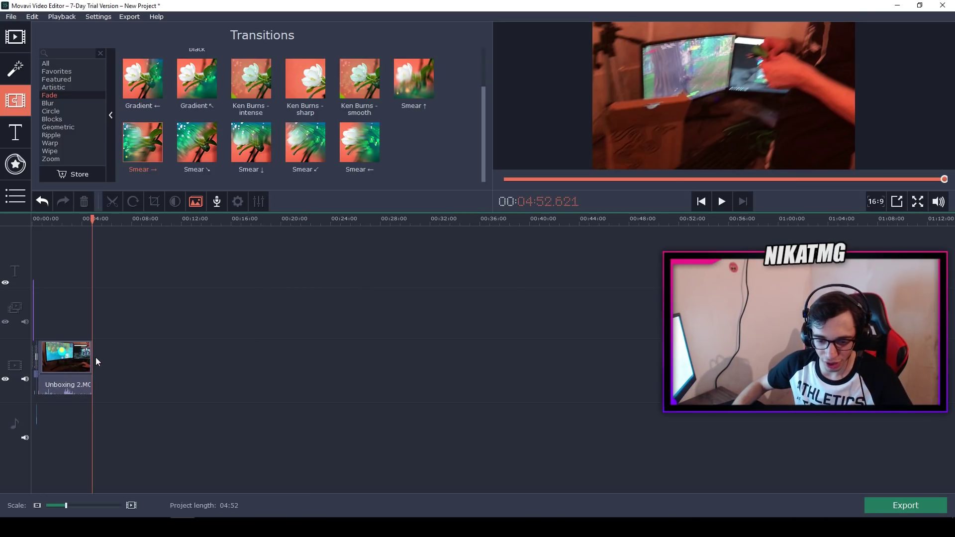
Preview the Drink sticker and add it to the titles track
scroll(170, 354, up, 5)
scroll(171, 354, down, 3)
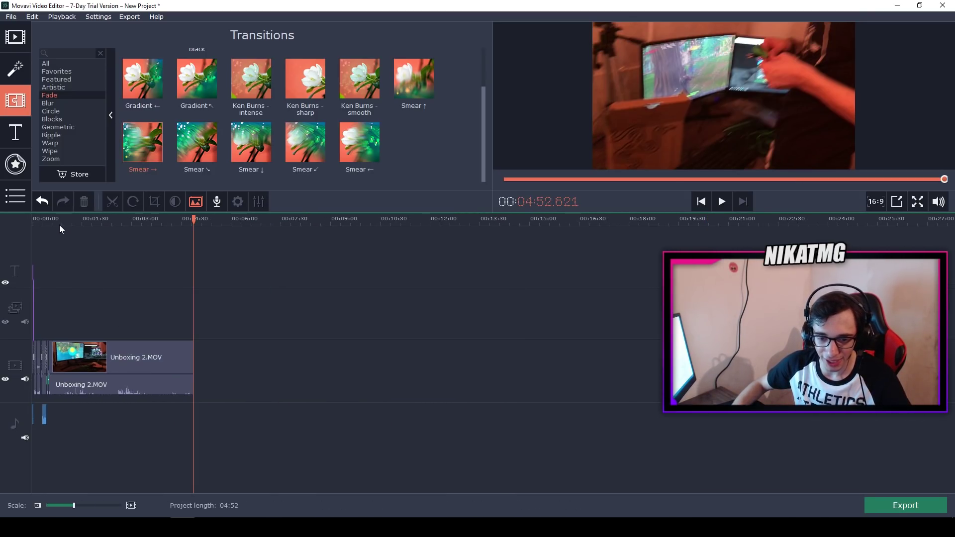
key(Home)
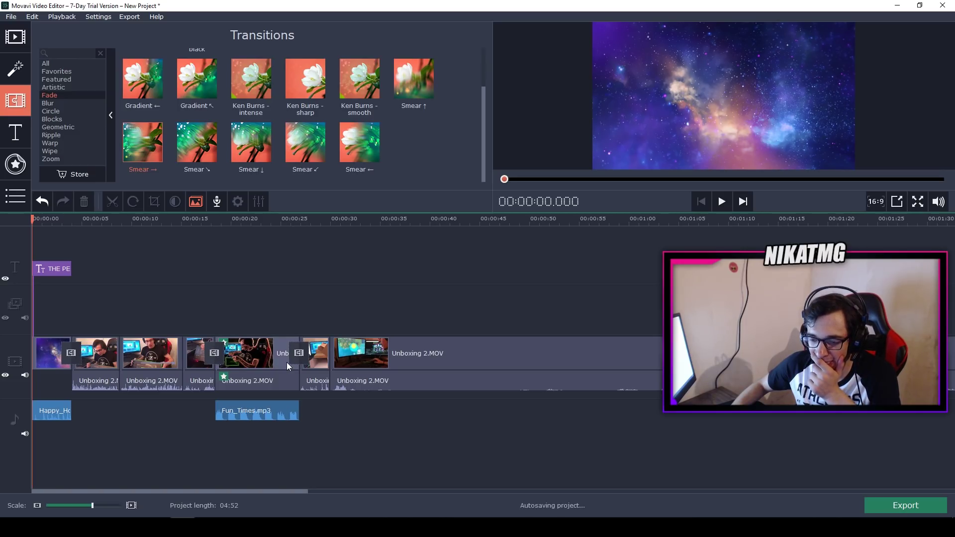
click(327, 219)
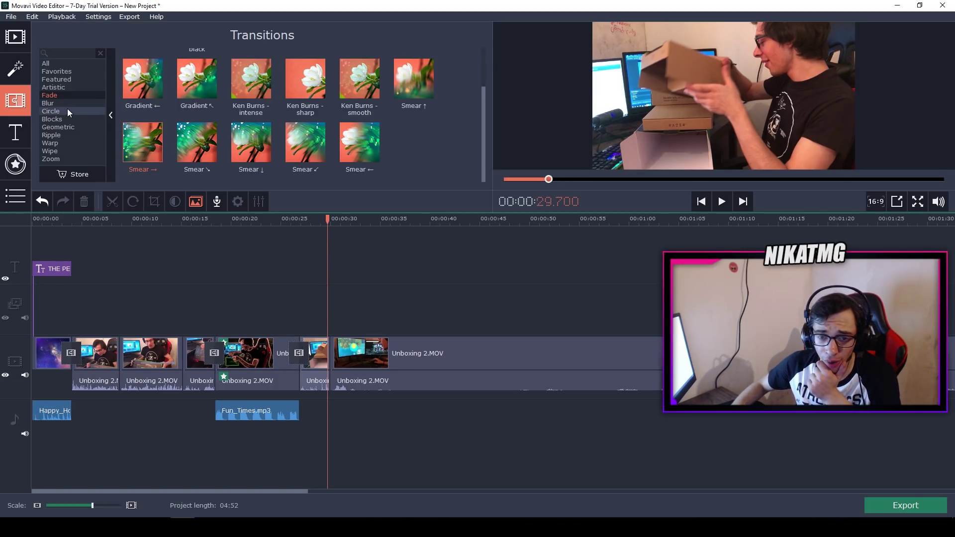
click(15, 132)
click(15, 164)
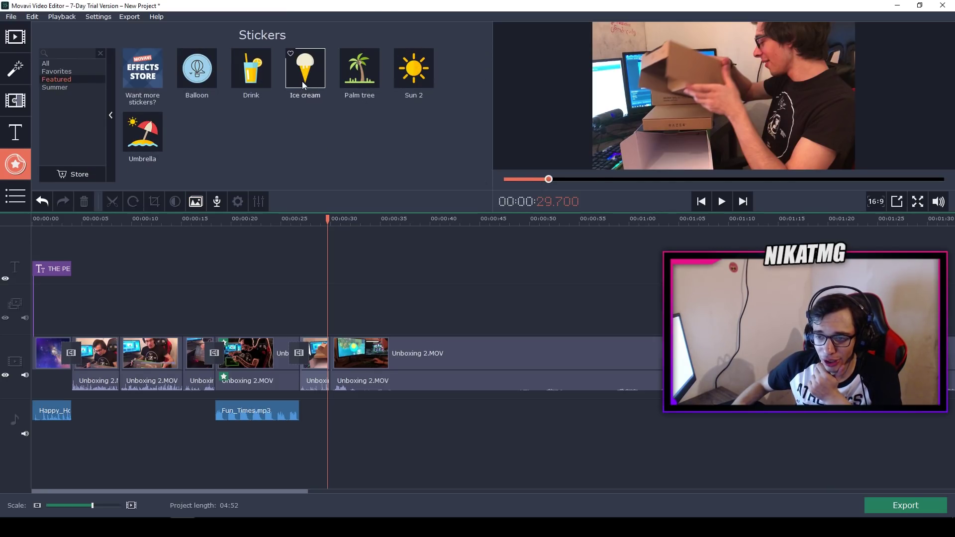
click(256, 79)
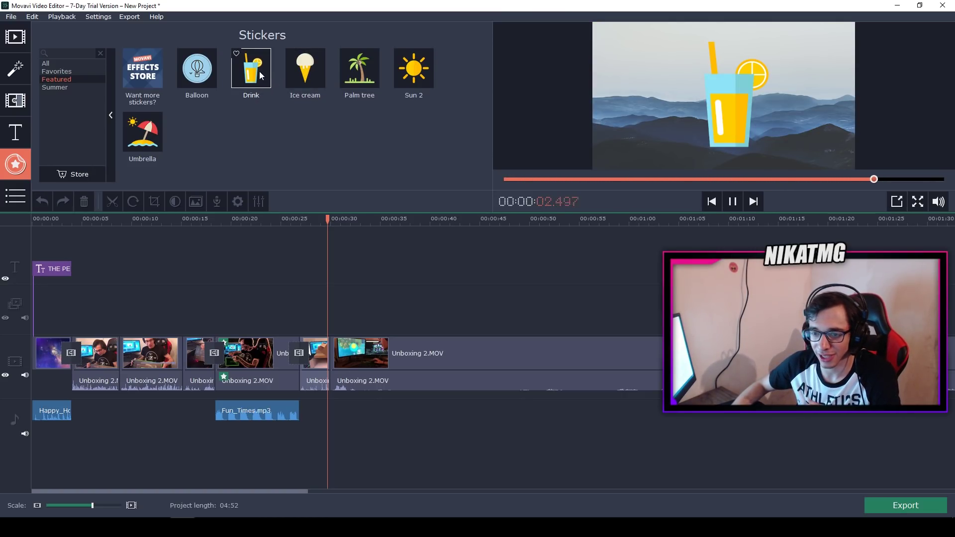
drag(257, 71, 460, 305)
Stretch the Drink sticker over the footage after the intro to 0:00:39:100, and shrink it into the picture's lower-right corner
click(88, 344)
click(166, 270)
click(174, 270)
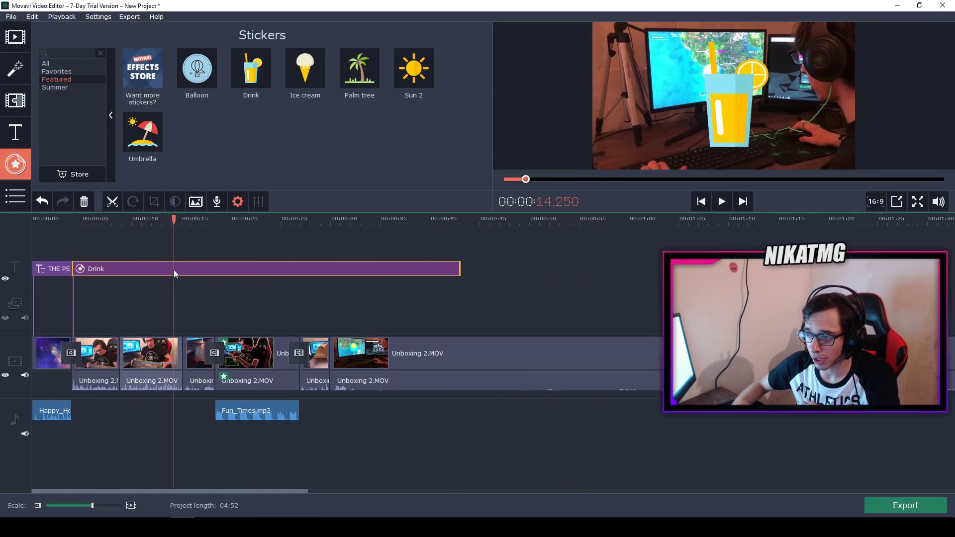
drag(688, 72, 807, 158)
click(718, 142)
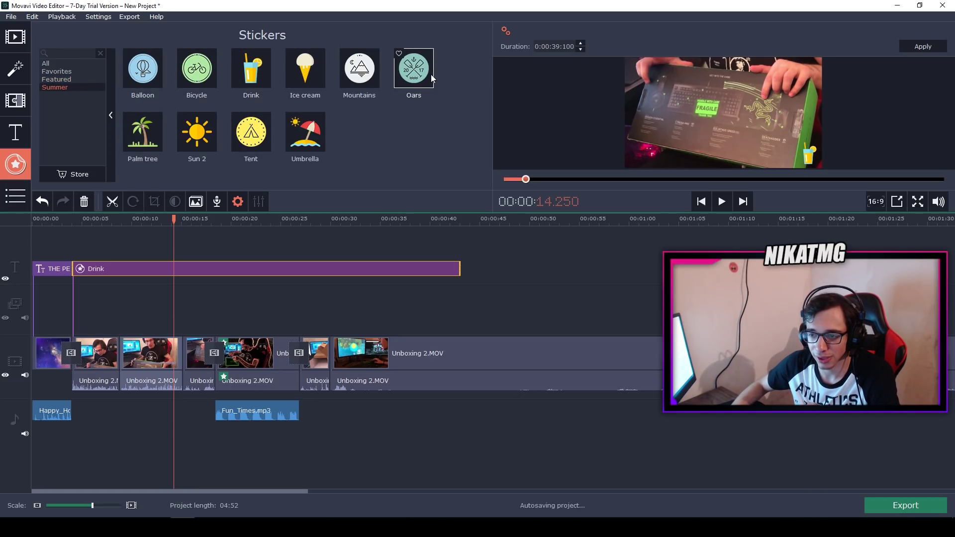
click(55, 65)
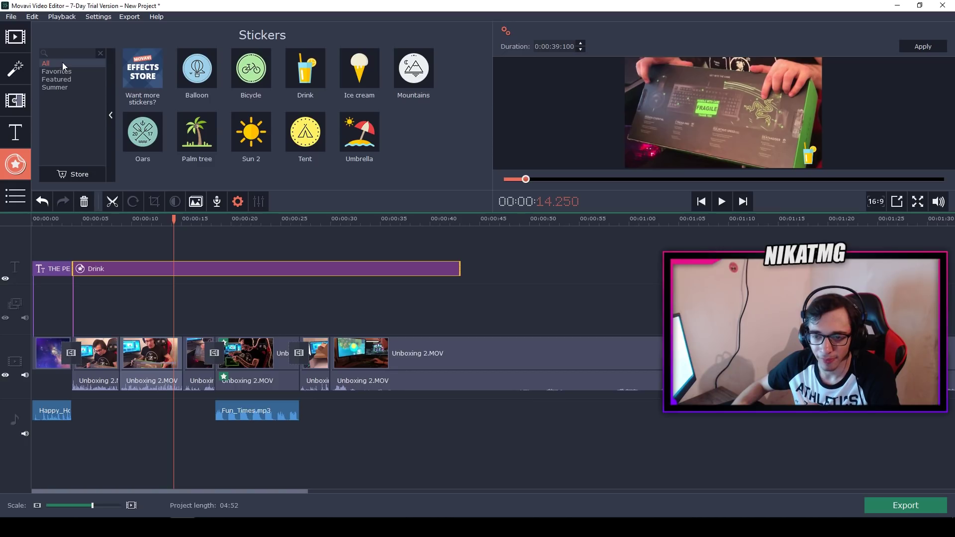
click(23, 199)
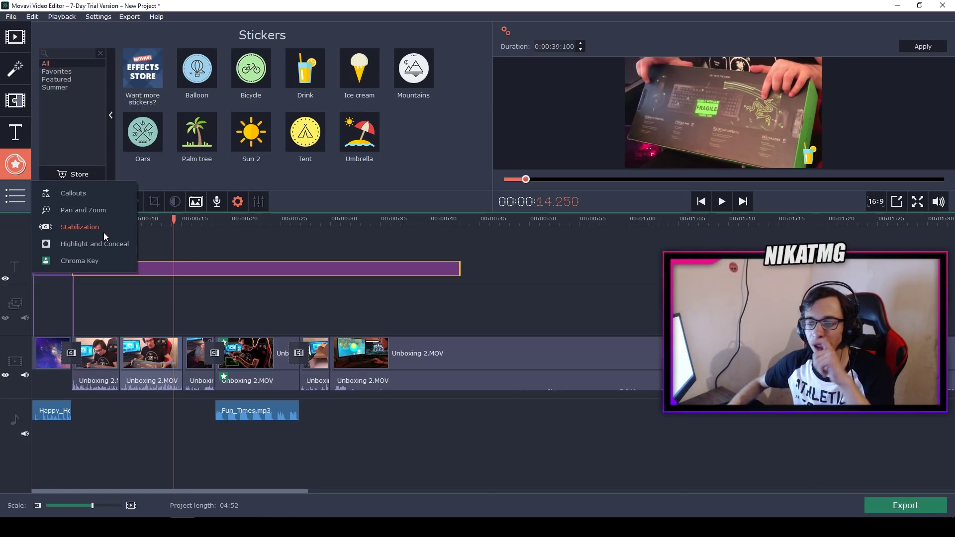
click(320, 196)
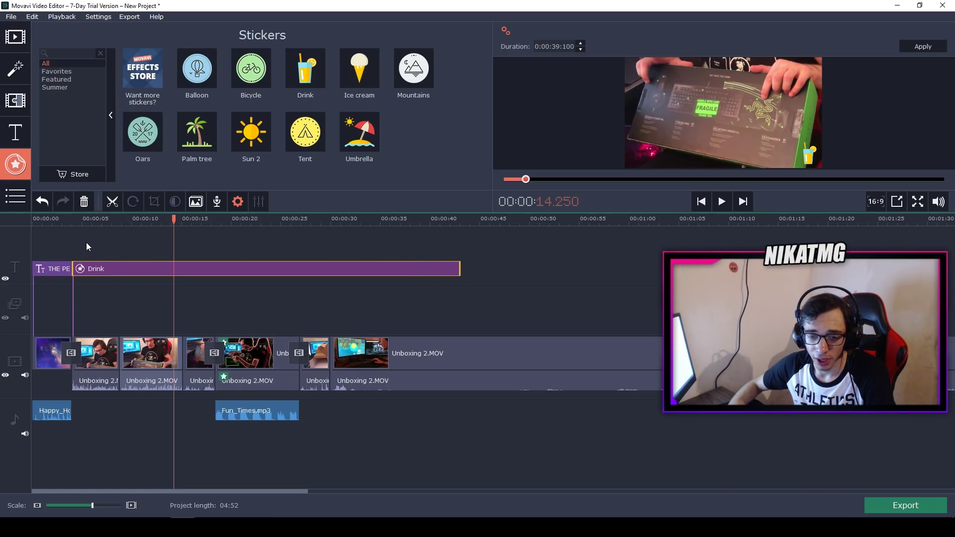
Split the last gameplay clip at 00:02:32.200 and select the part before the cut
drag(88, 220, 329, 242)
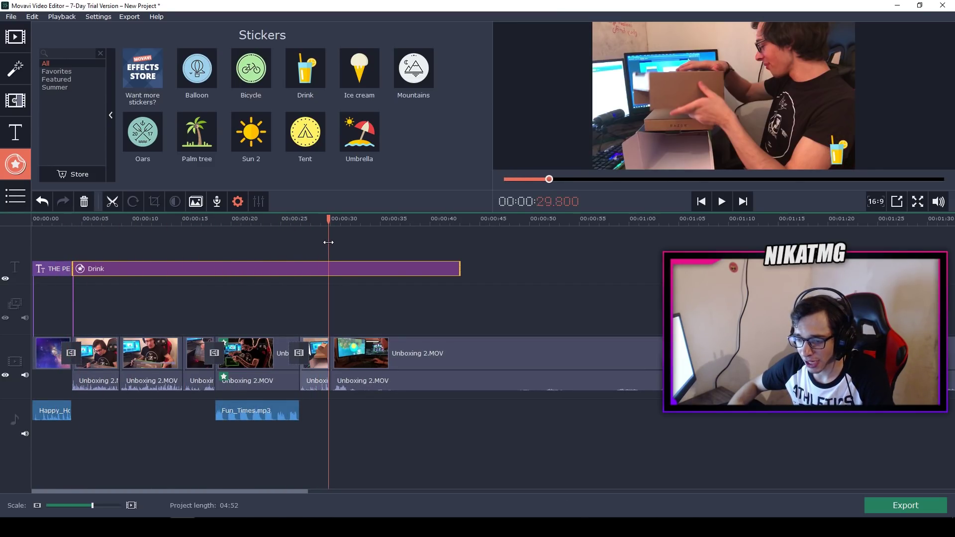
scroll(431, 446, down, 3)
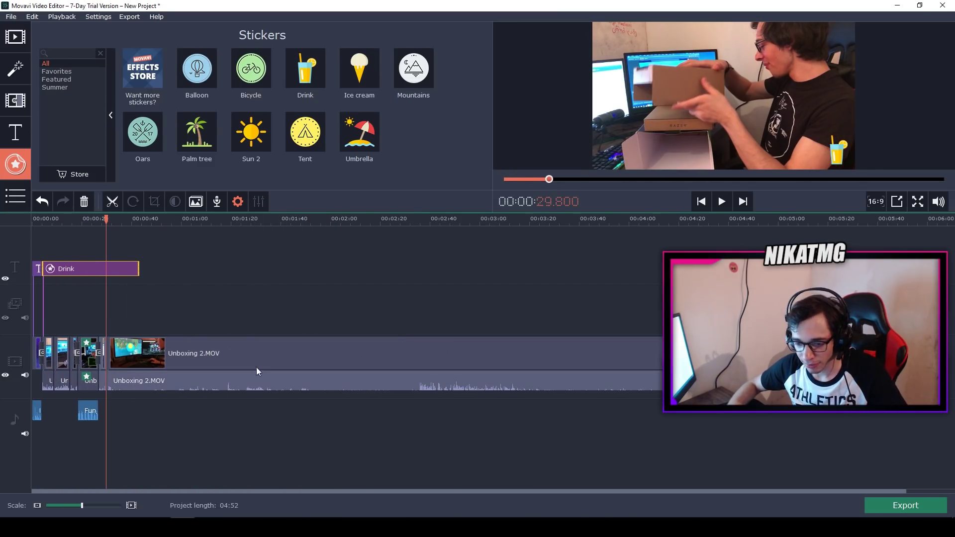
drag(102, 219, 415, 257)
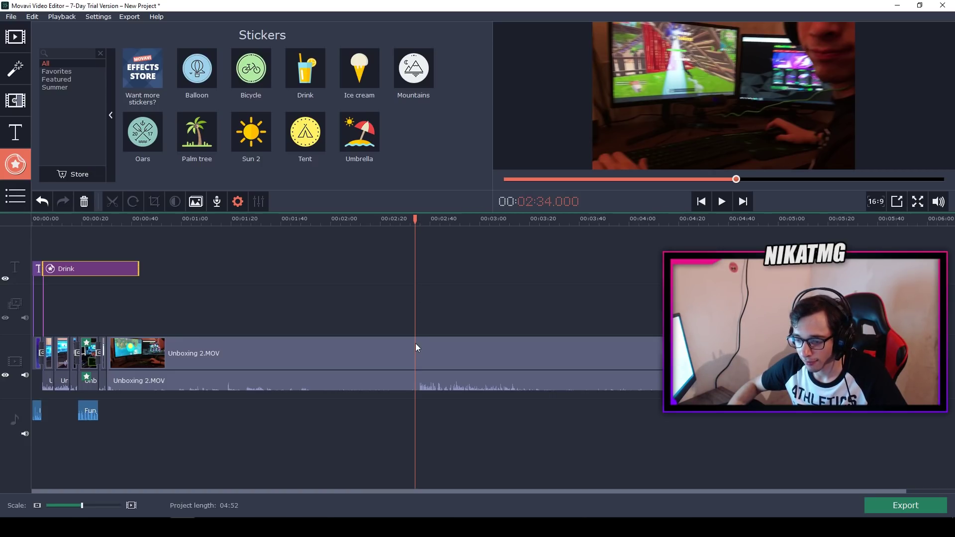
click(411, 219)
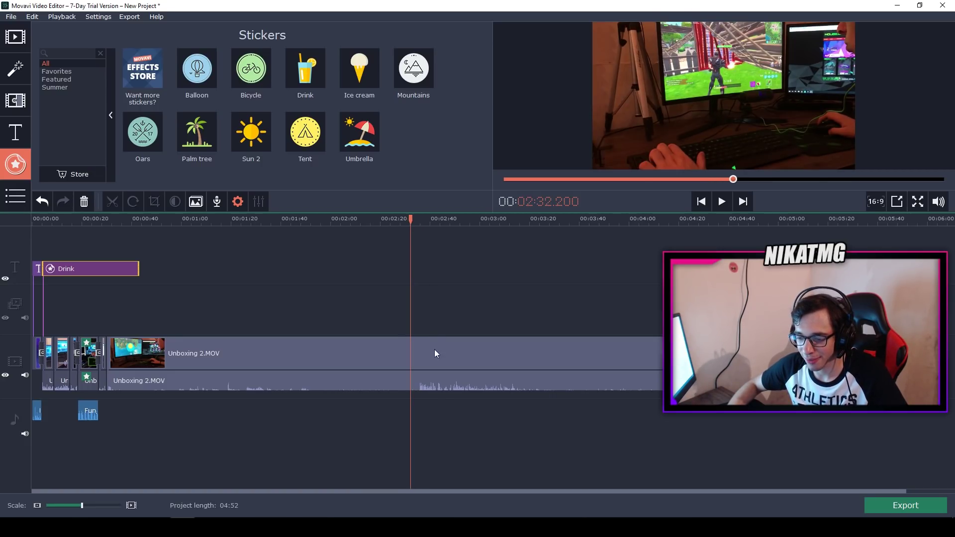
double_click(409, 359)
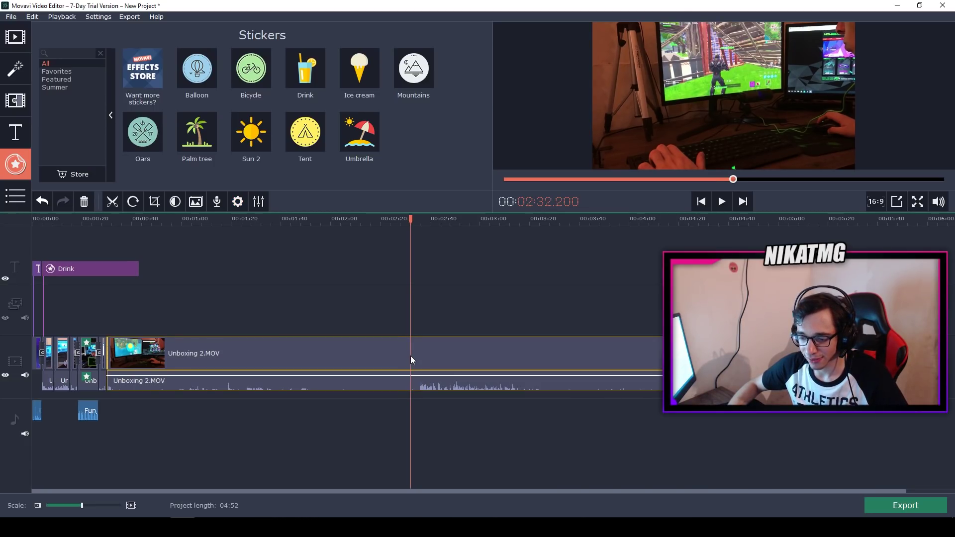
key(ctrl+b)
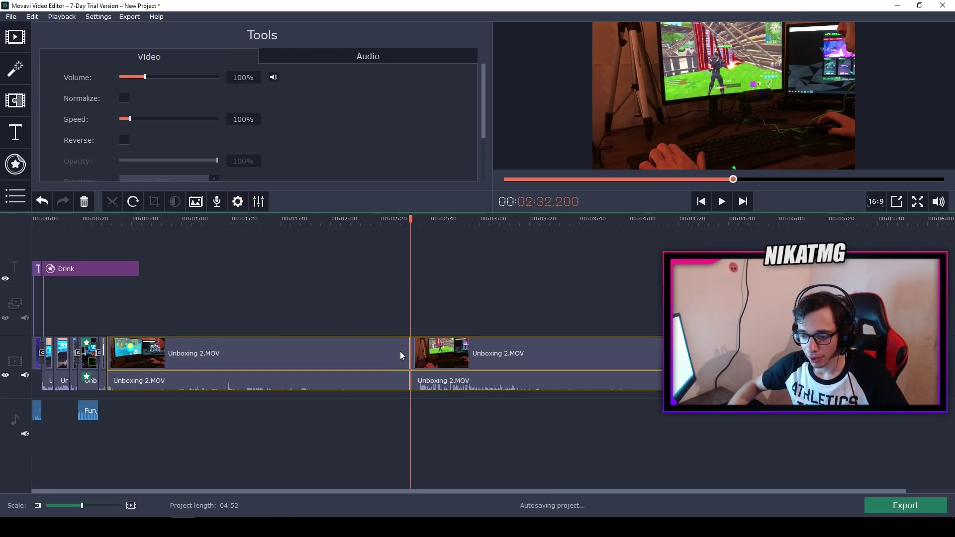
click(268, 358)
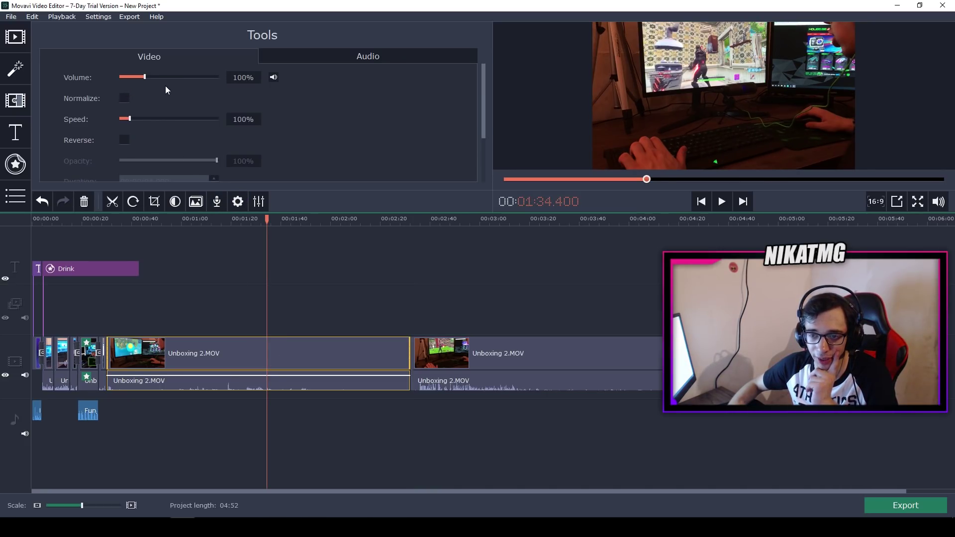
Set the speed of the selected gameplay clip to 359% and play it back from its beginning
drag(130, 119, 155, 121)
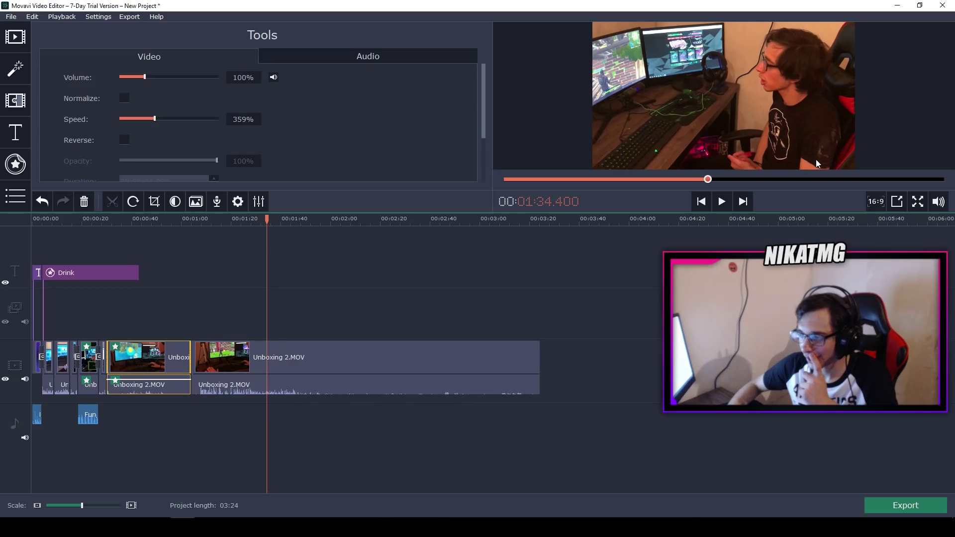
drag(127, 221, 106, 227)
click(722, 201)
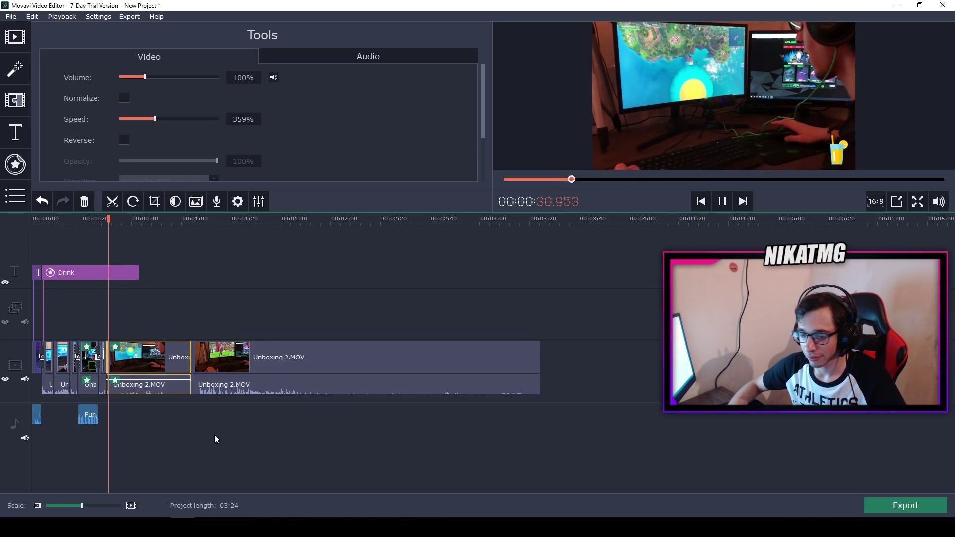
Stop playback and lower the sped-up gameplay clip's audio volume line to its minimum
scroll(228, 432, up, 2)
key(space)
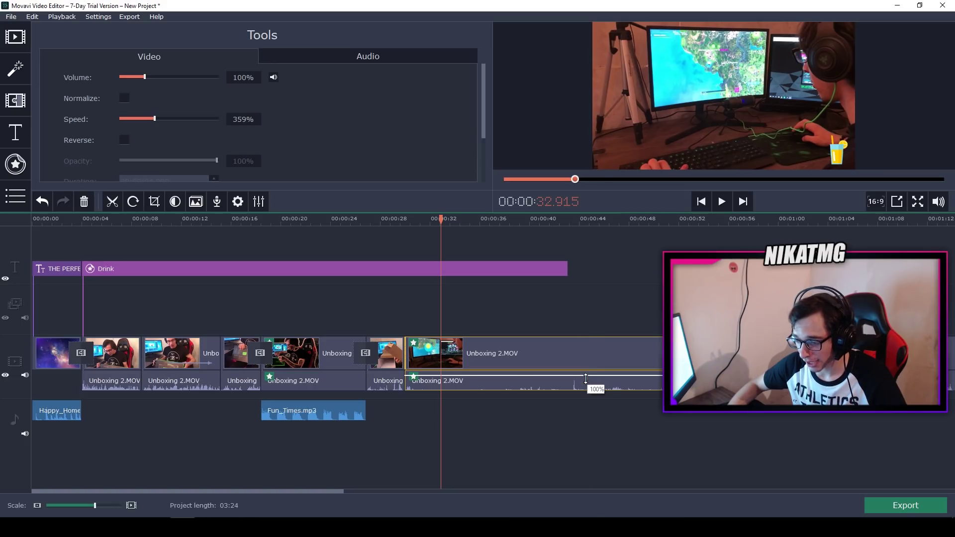
click(581, 392)
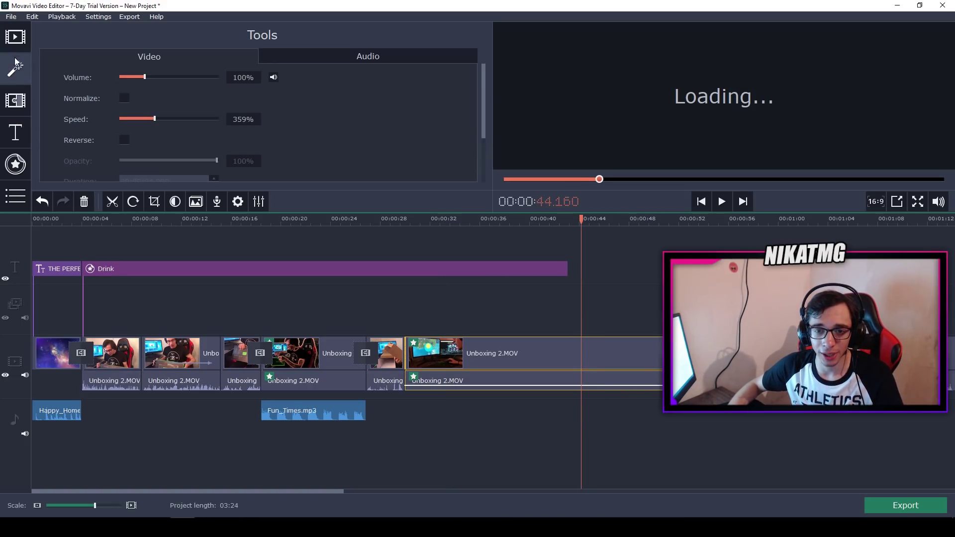
Add the Aww sound to the audio track at the start of the last gameplay clip and play it back
click(15, 37)
click(68, 61)
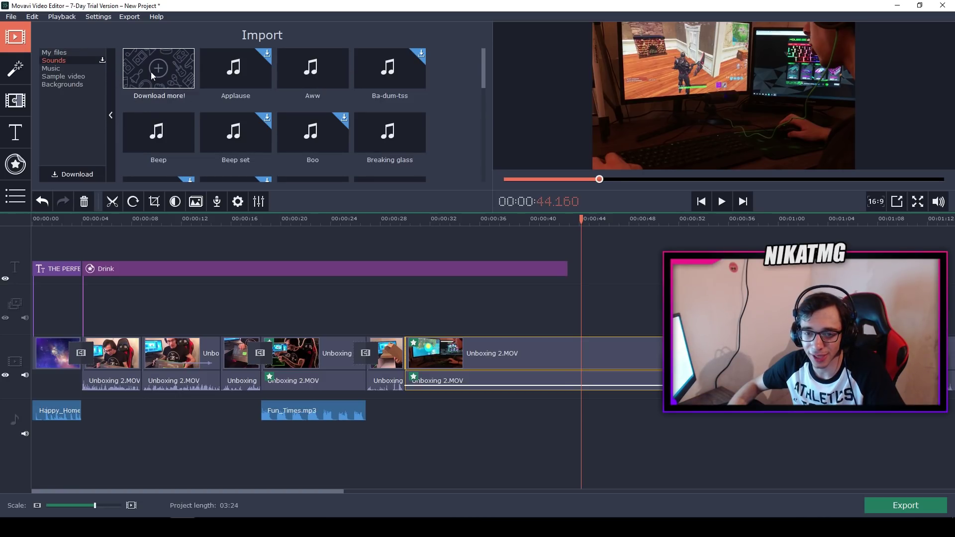
click(62, 70)
click(62, 61)
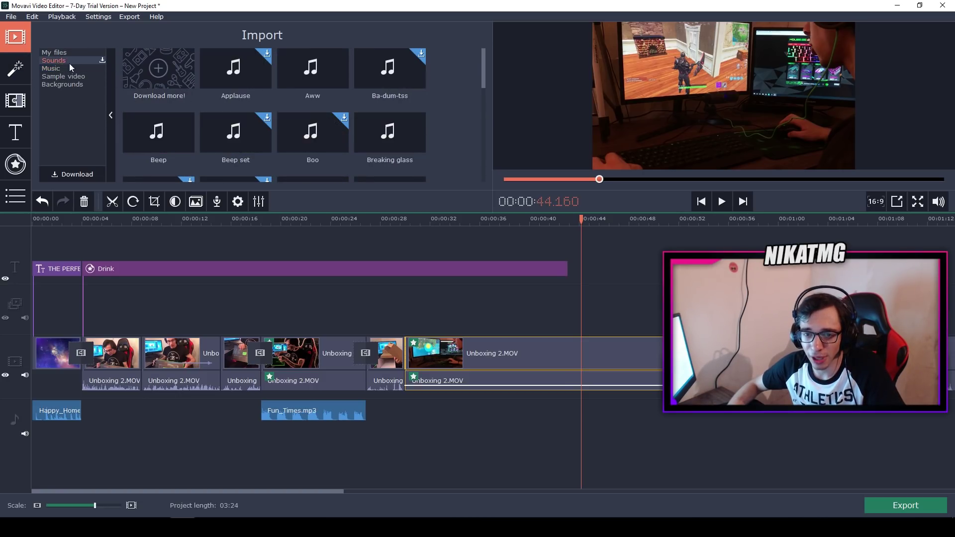
drag(305, 75, 664, 415)
click(720, 202)
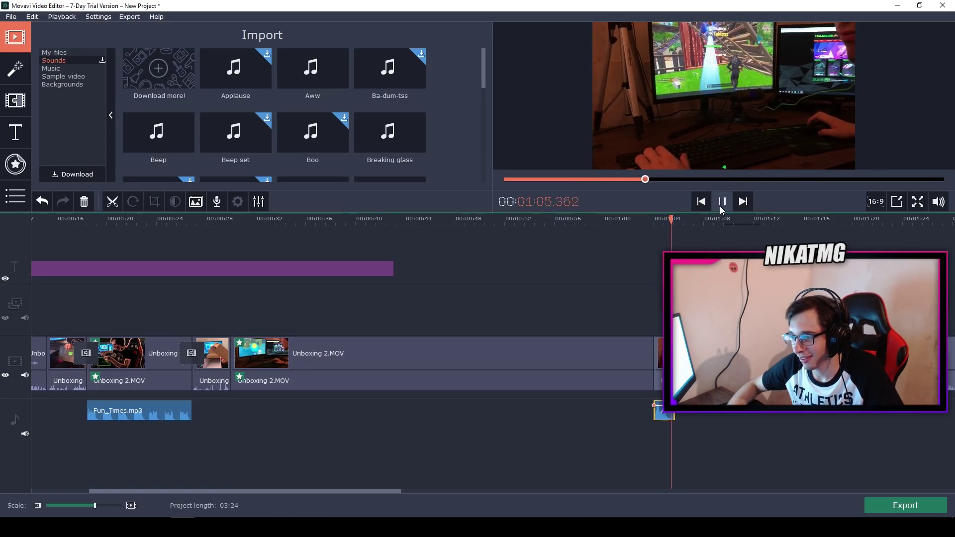
click(722, 203)
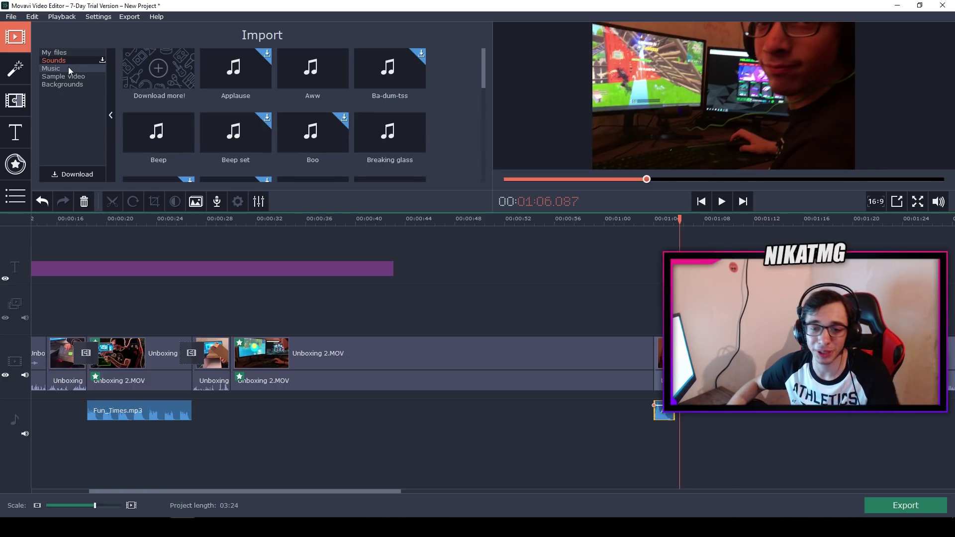
Audition the Sunrise and Temptation music tracks, and download and preview the Rock track
click(53, 69)
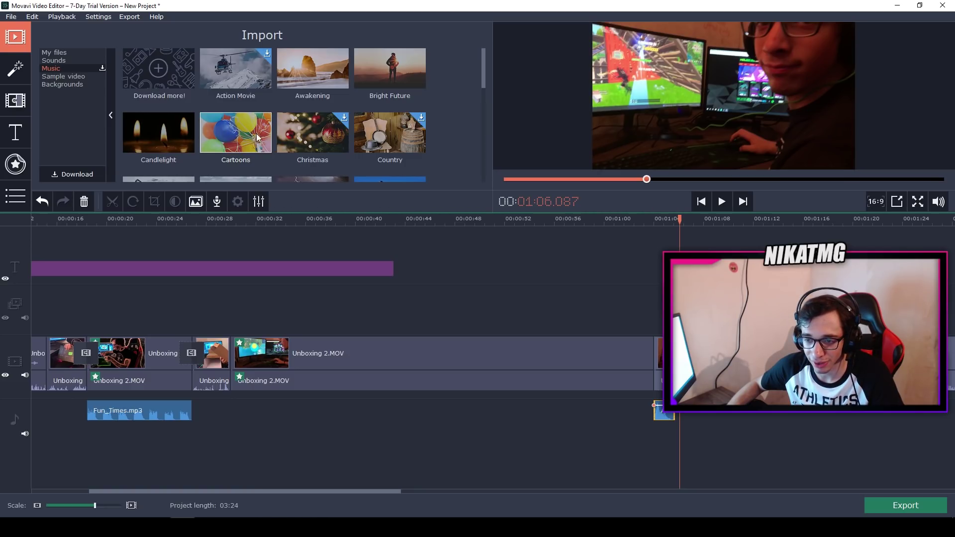
scroll(348, 139, down, 8)
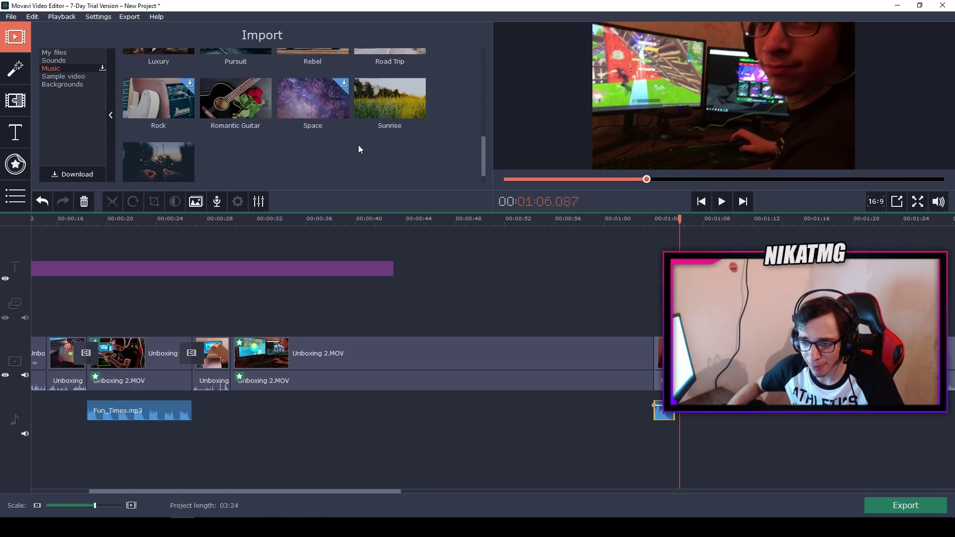
click(390, 102)
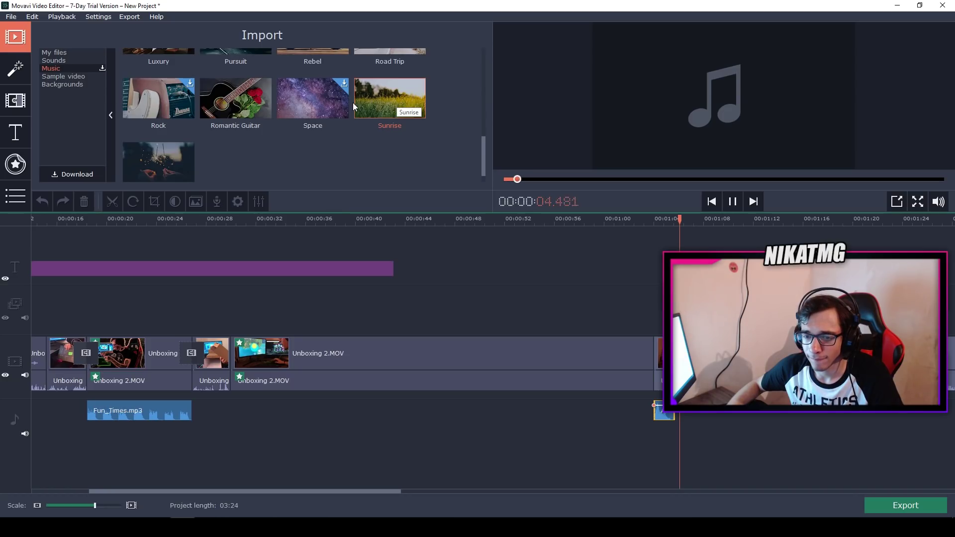
click(167, 162)
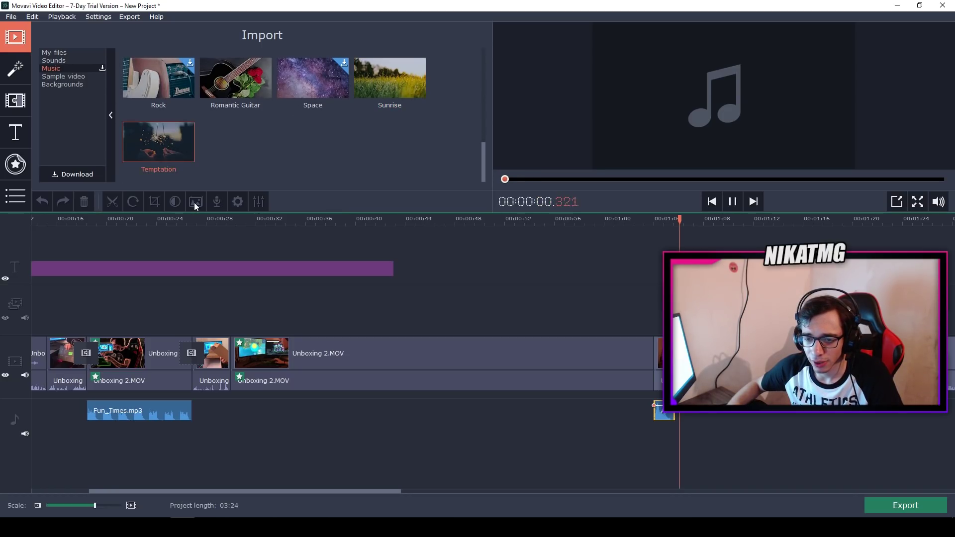
click(179, 86)
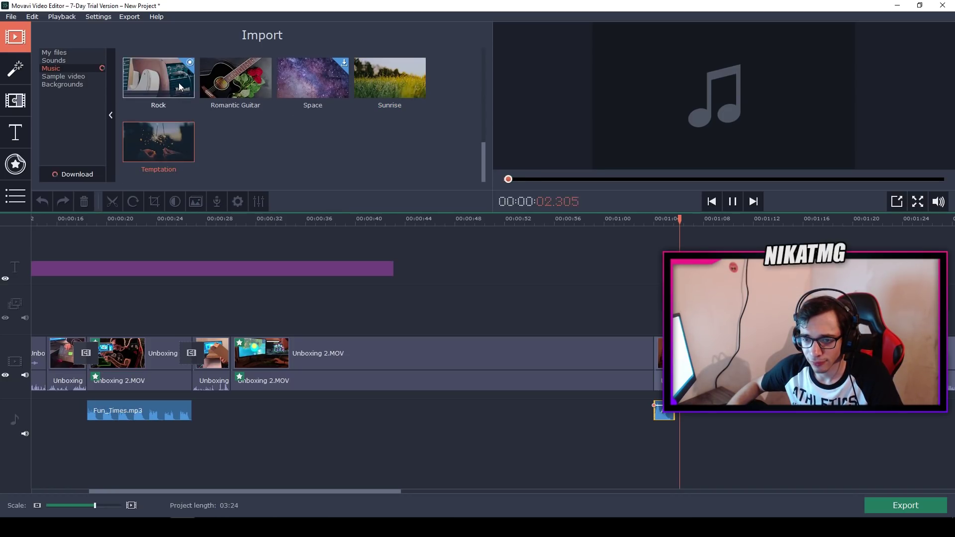
scroll(202, 133, up, 1)
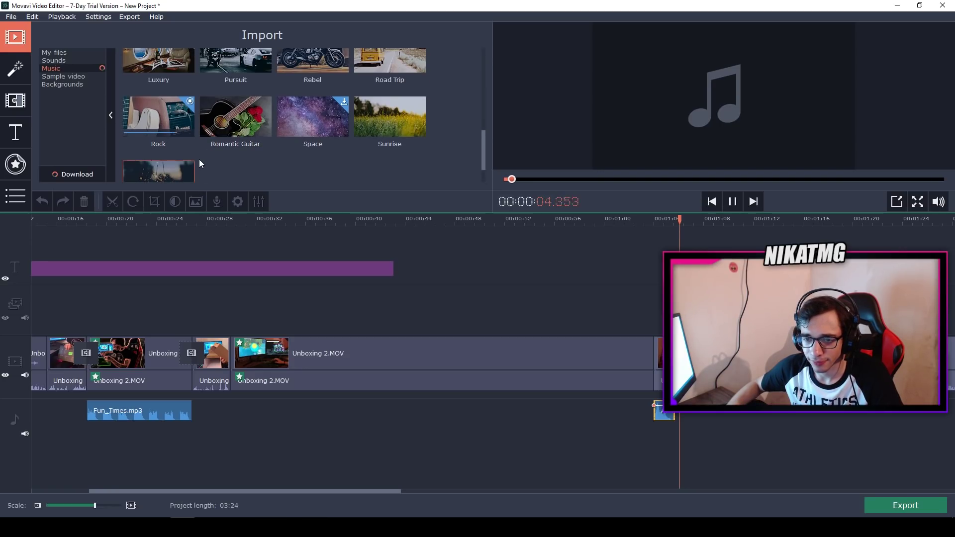
click(172, 123)
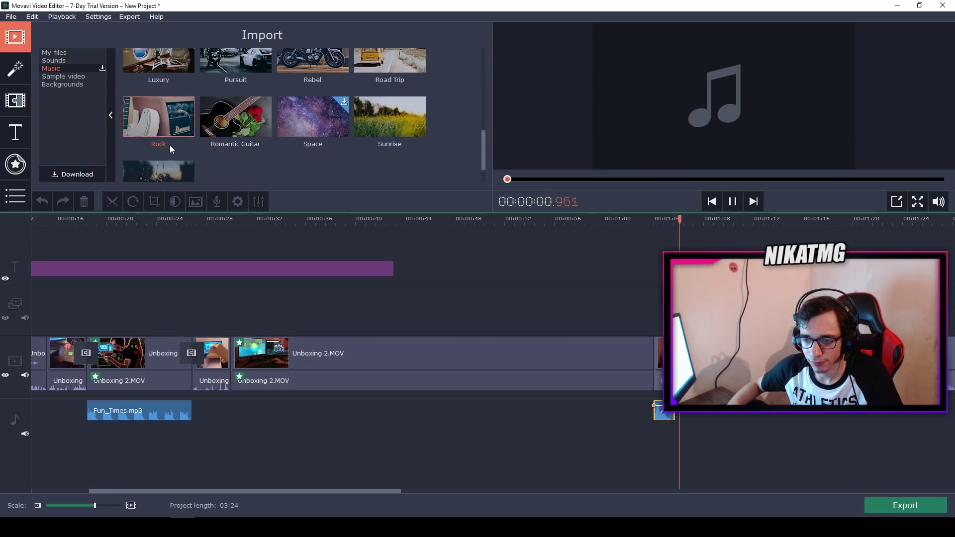
Place the Rock music under the sped-up gameplay clip, split it at that clip's end, and delete the remainder
drag(164, 126, 234, 396)
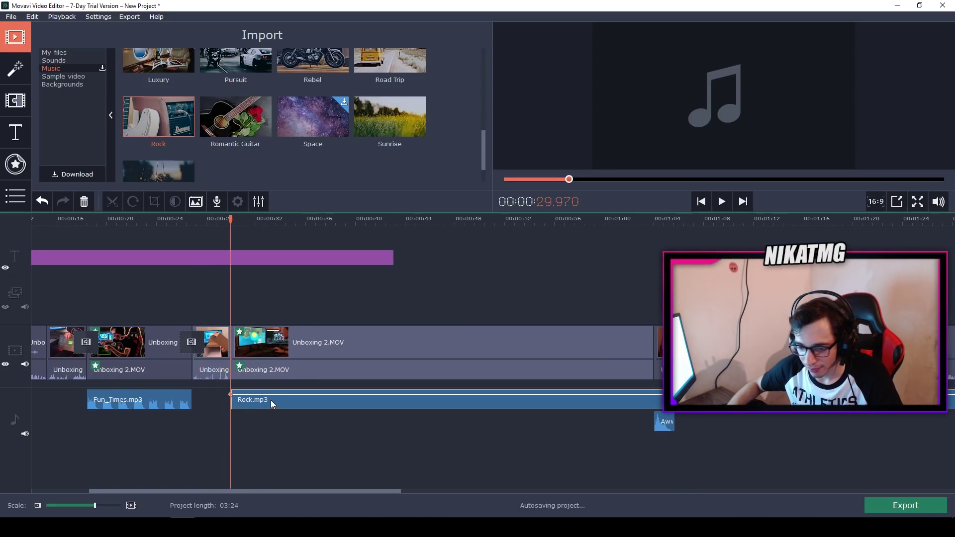
click(652, 402)
key(ctrl+b)
click(678, 401)
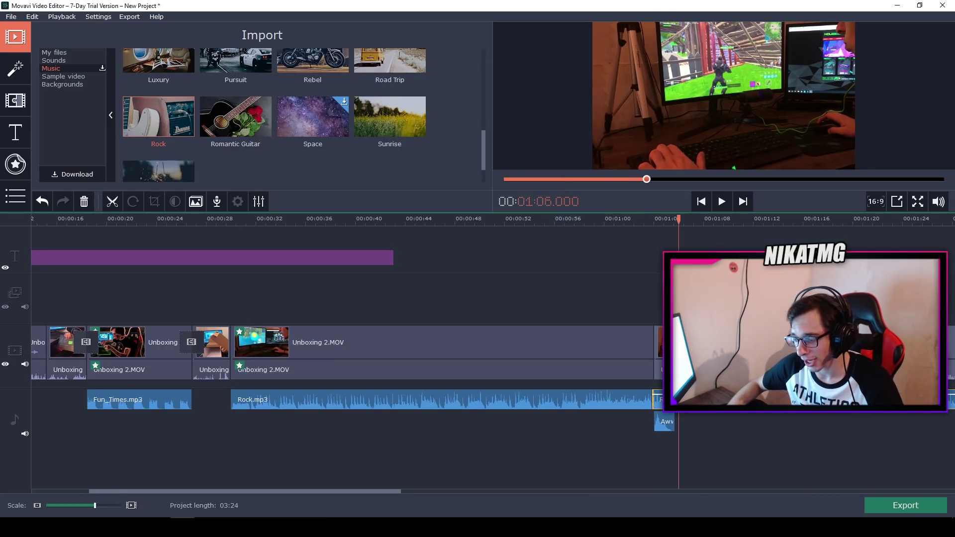
key(Delete)
Preview the Ripple transitions and place Ripple - smooth between the last unboxing clip and the sped-up gameplay clip
click(226, 254)
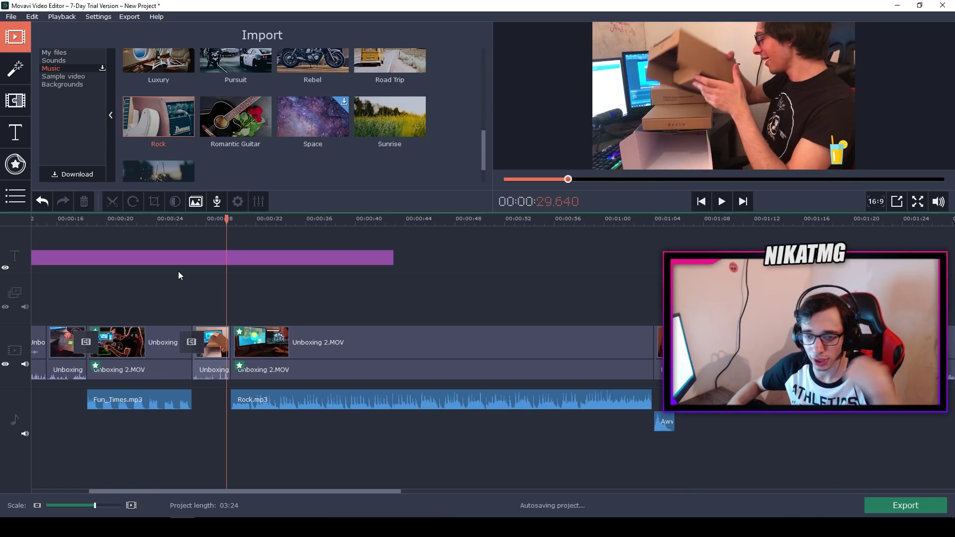
click(16, 111)
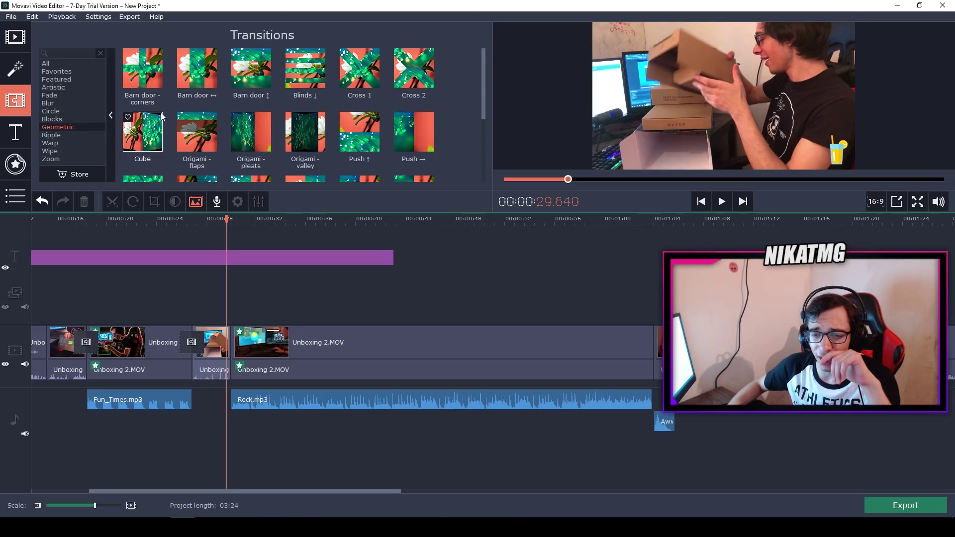
click(75, 120)
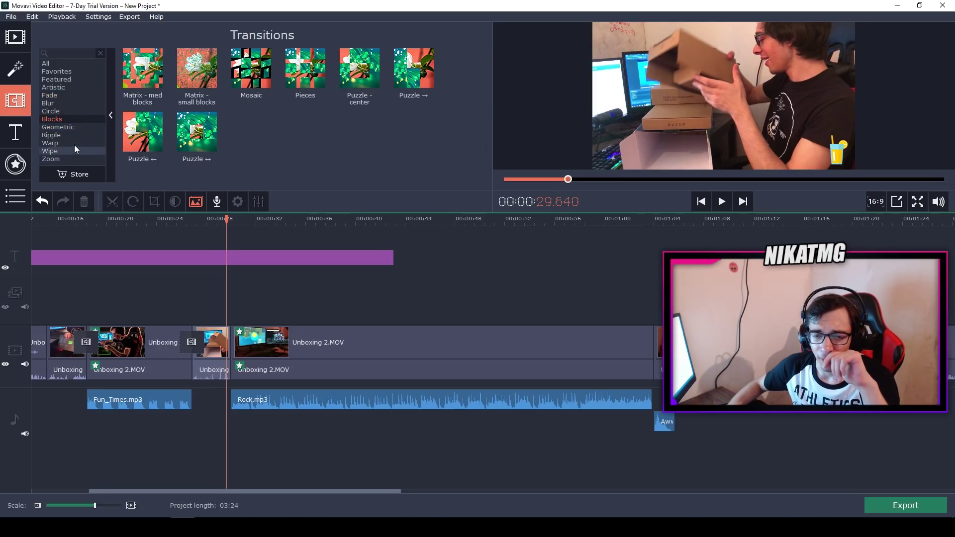
click(66, 135)
click(128, 82)
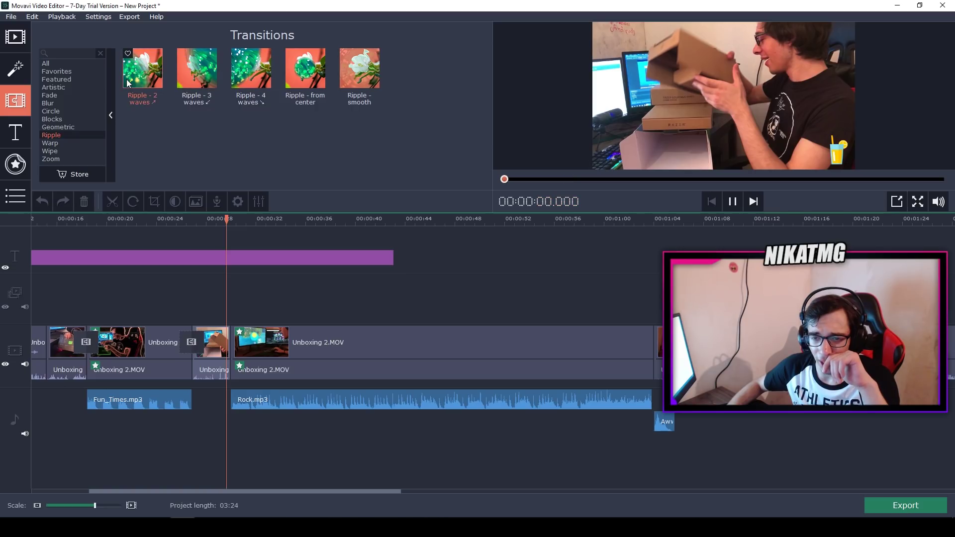
click(196, 70)
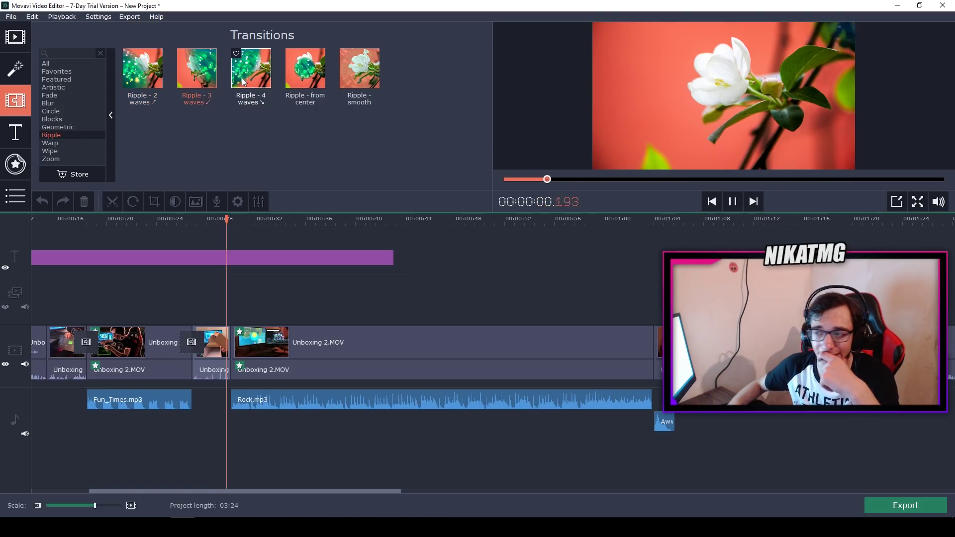
click(310, 81)
click(356, 85)
drag(354, 108, 222, 336)
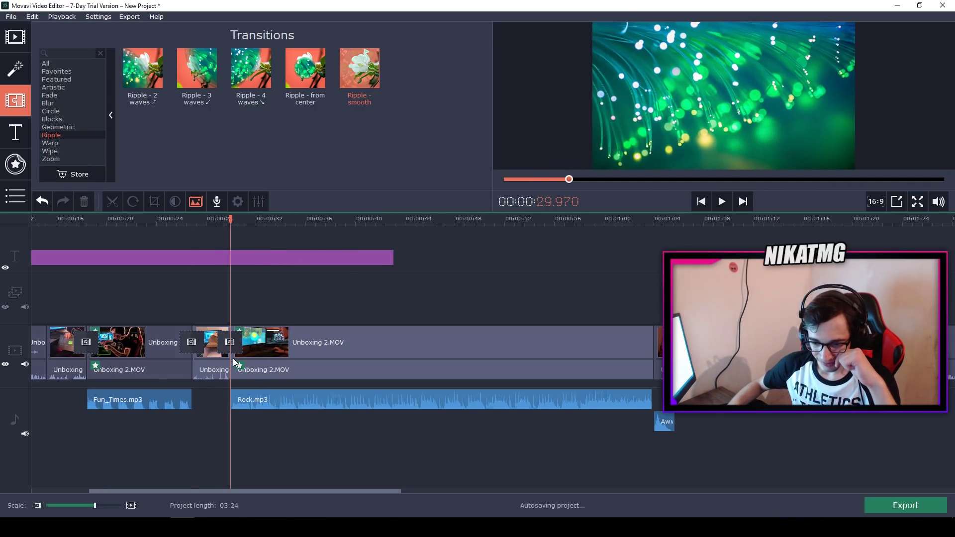
Place a Ripple - 3 waves transition between the sped-up clip and the last gameplay clip, and play back the sped-up section
drag(181, 74, 643, 329)
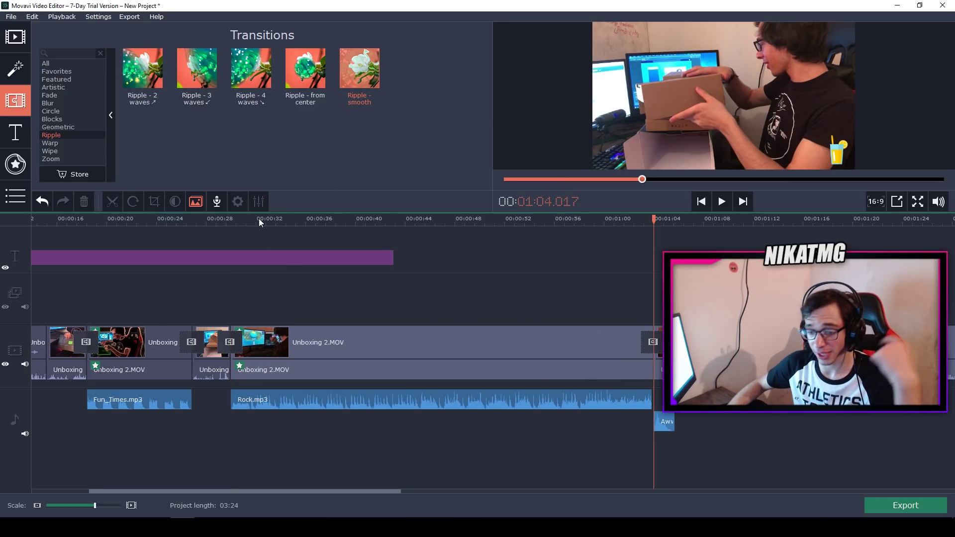
click(220, 219)
click(721, 201)
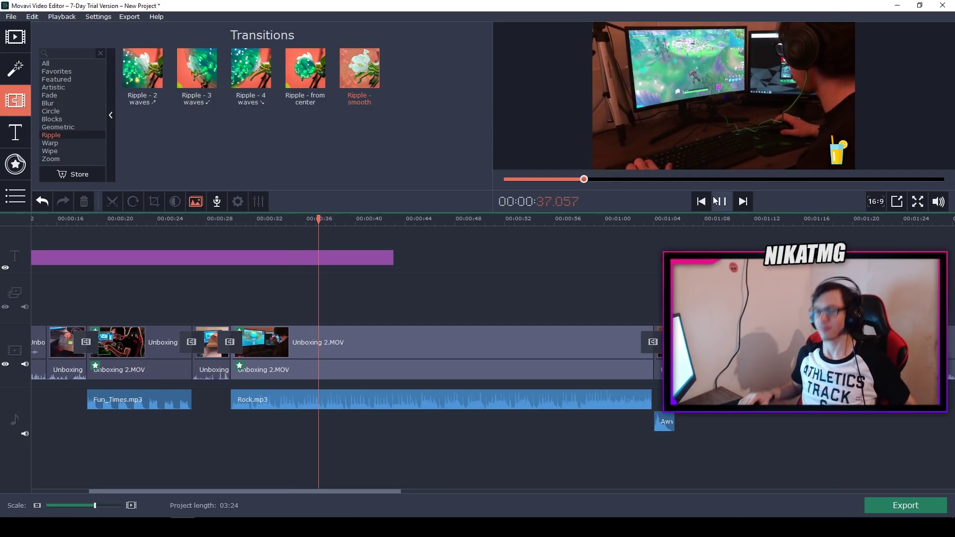
click(619, 219)
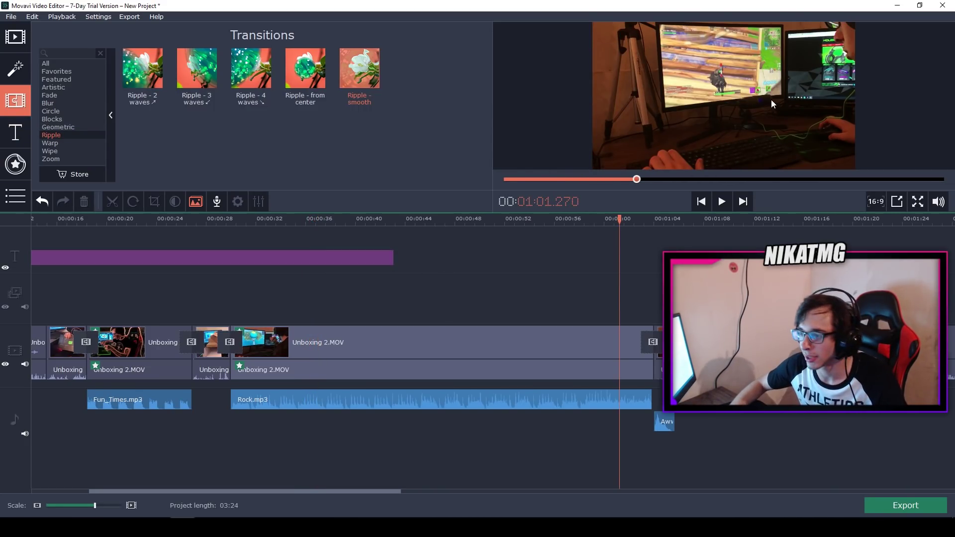
Browse the Featured, Noise and Adjustments filters and apply the Invert filter to the sped-up gameplay clip
click(15, 70)
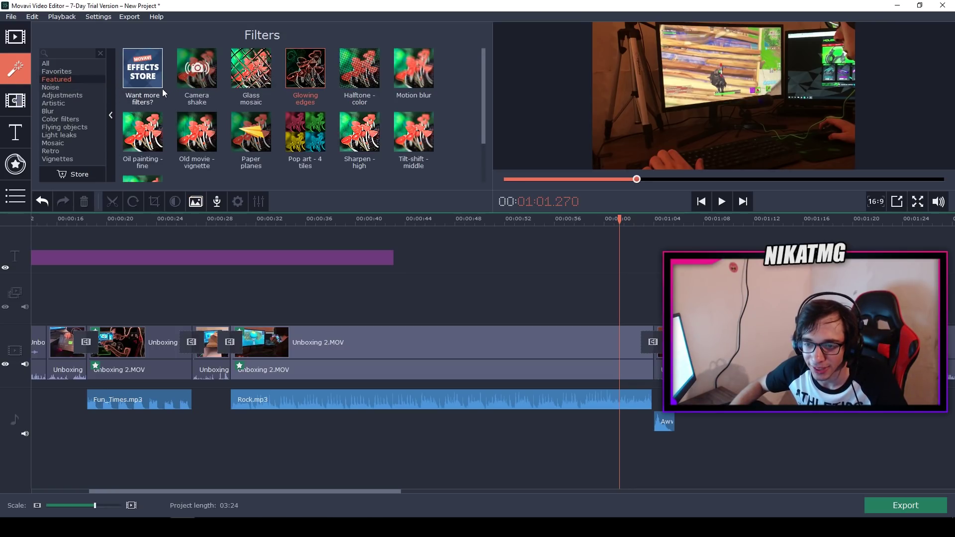
click(305, 139)
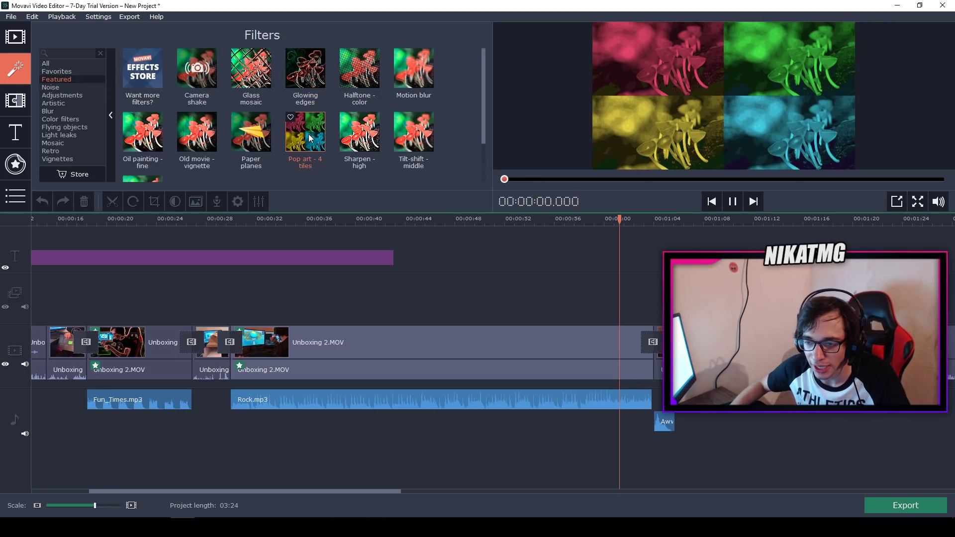
scroll(214, 159, down, 1)
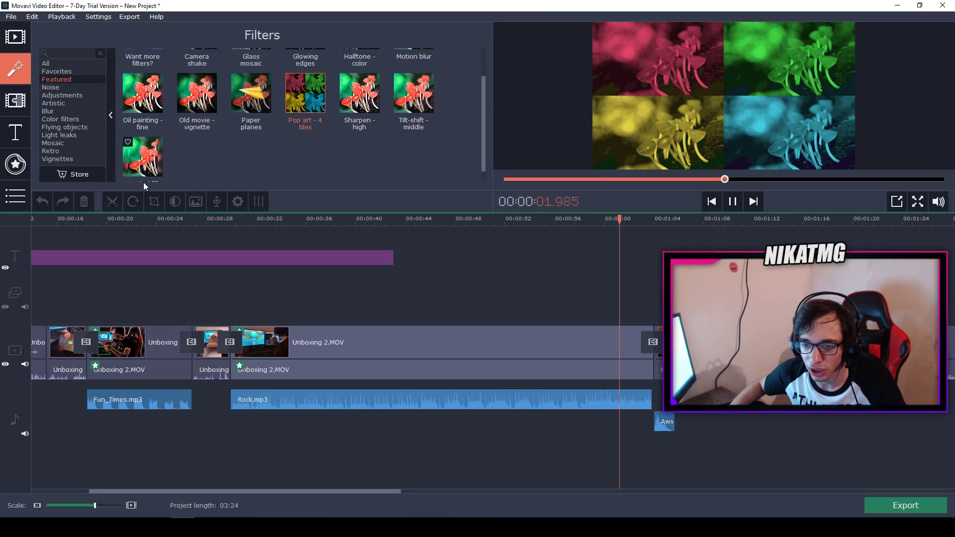
click(82, 89)
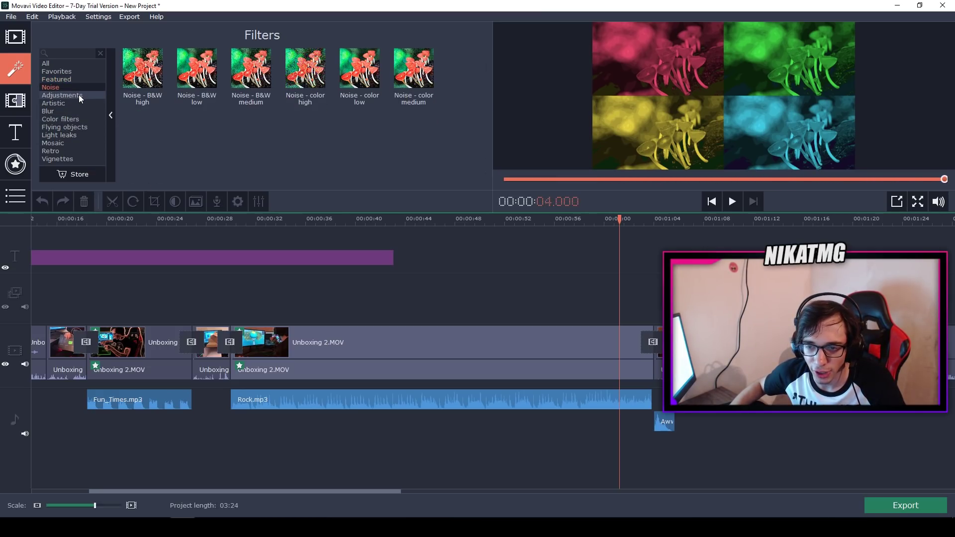
click(78, 94)
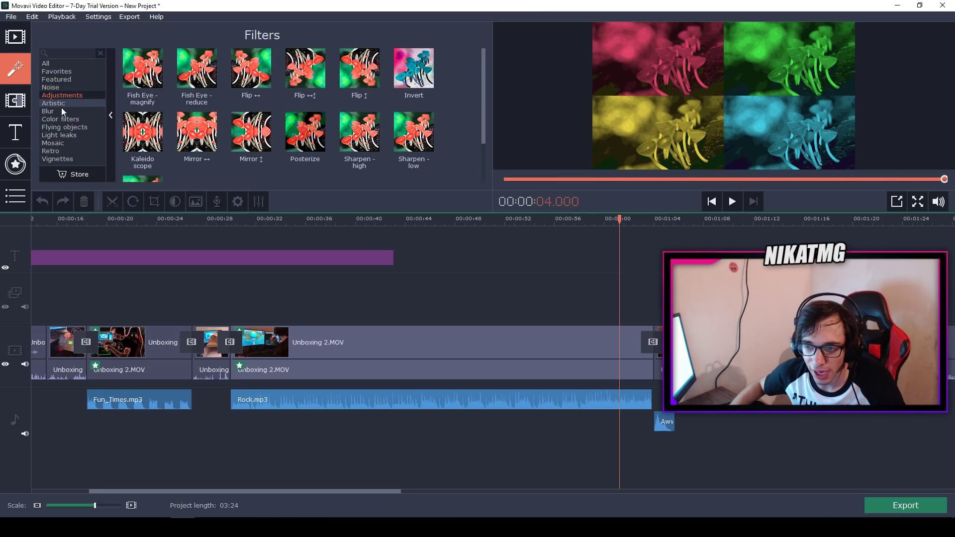
click(416, 67)
drag(416, 67, 291, 339)
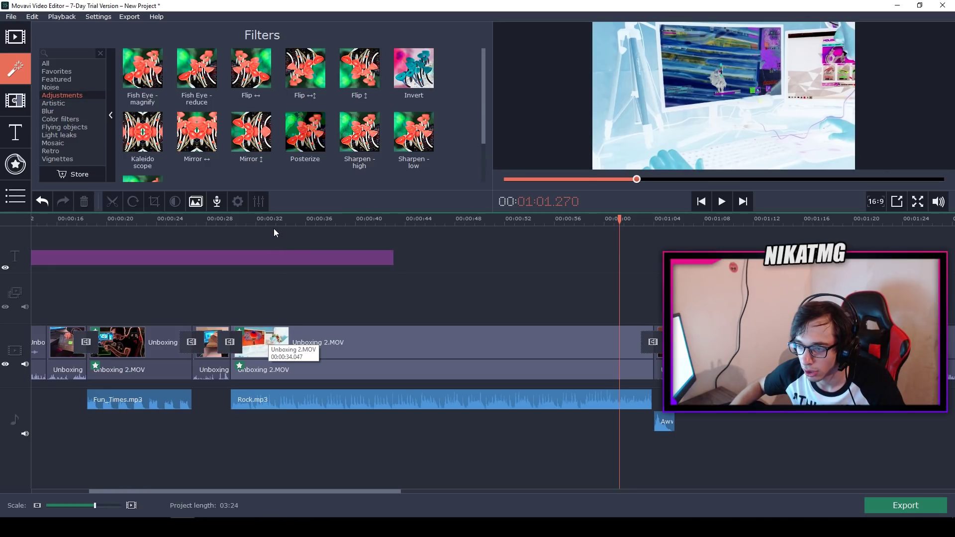
Play back the inverted gameplay section and review the transition into the last clip at about 00:01:04
drag(272, 224, 231, 234)
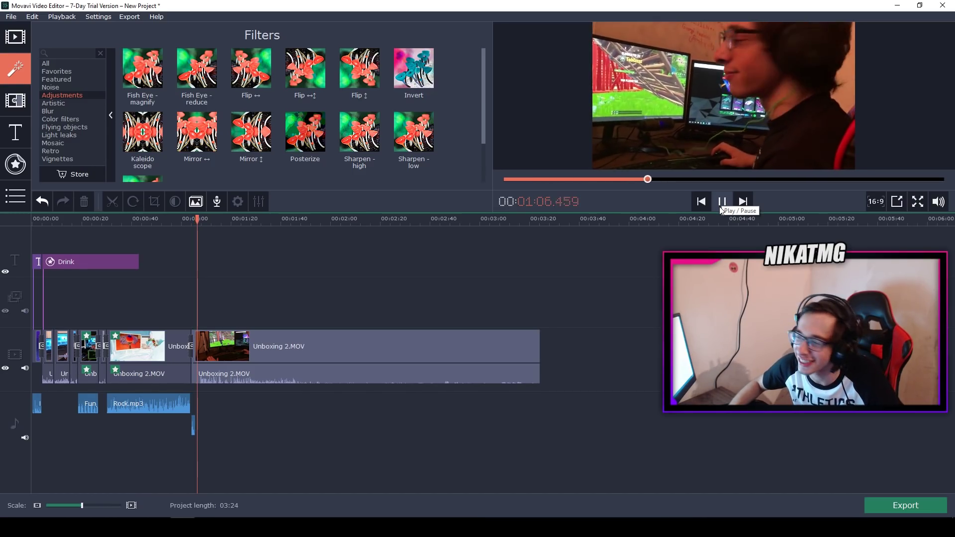
scroll(356, 396, up, 1)
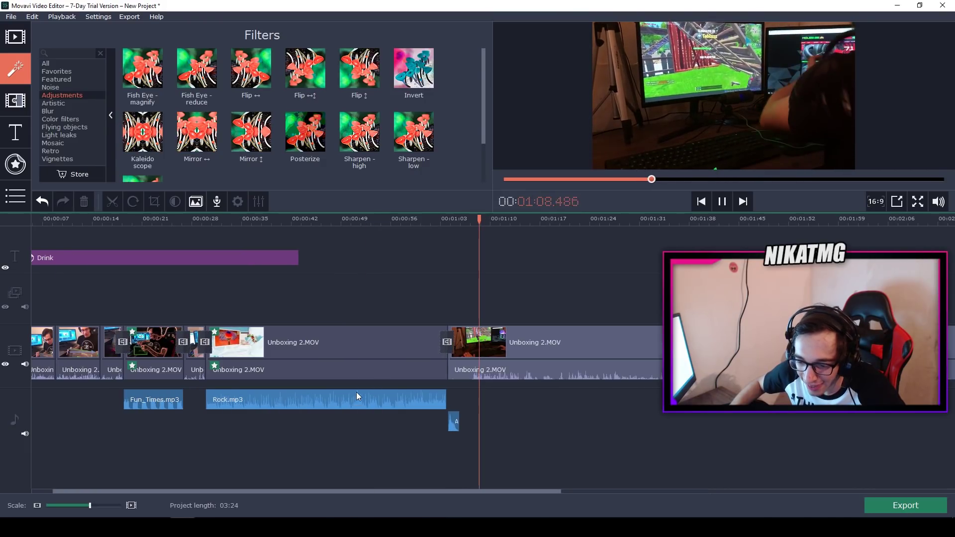
click(447, 219)
drag(446, 219, 451, 220)
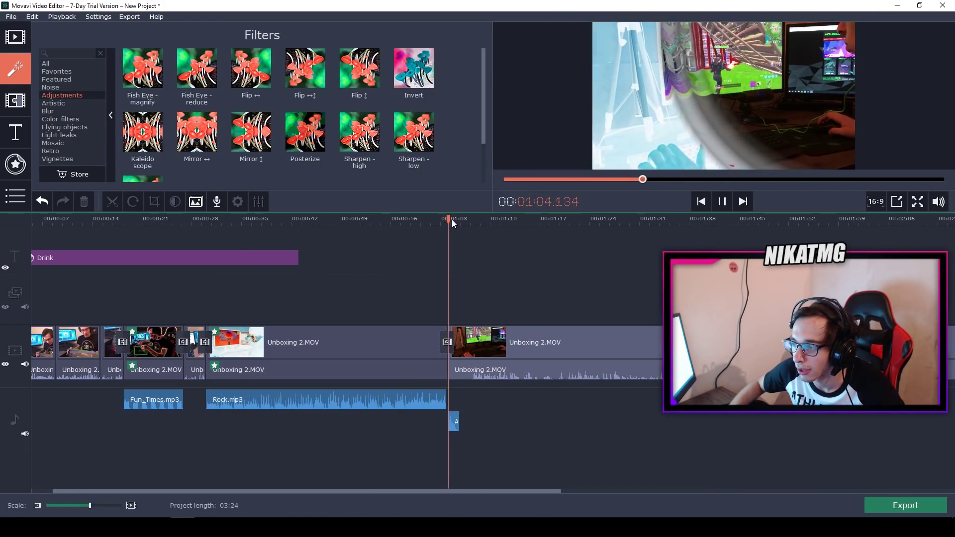
Split the last gameplay clip at about 00:01:16 and delete the part after the cut
click(721, 203)
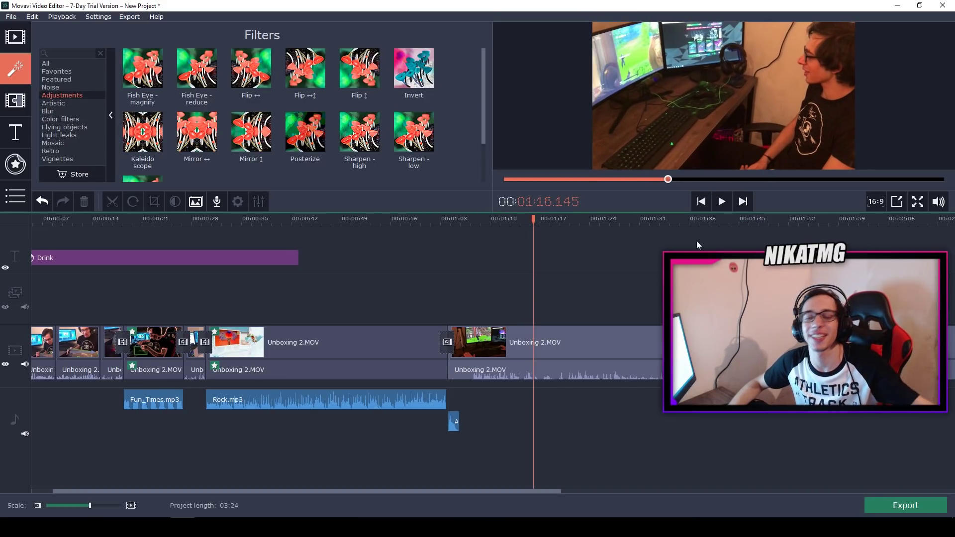
key(ctrl+b)
click(542, 341)
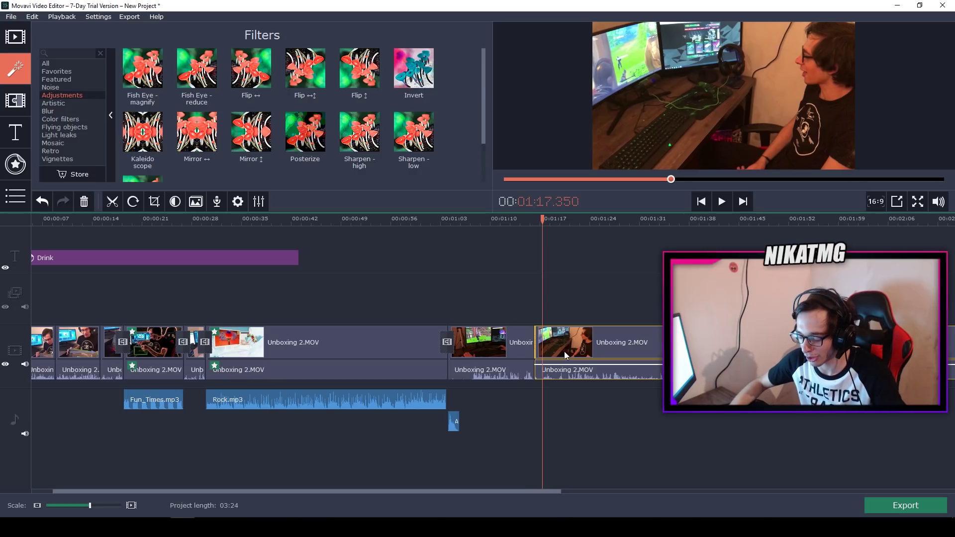
key(Delete)
scroll(538, 422, down, 1)
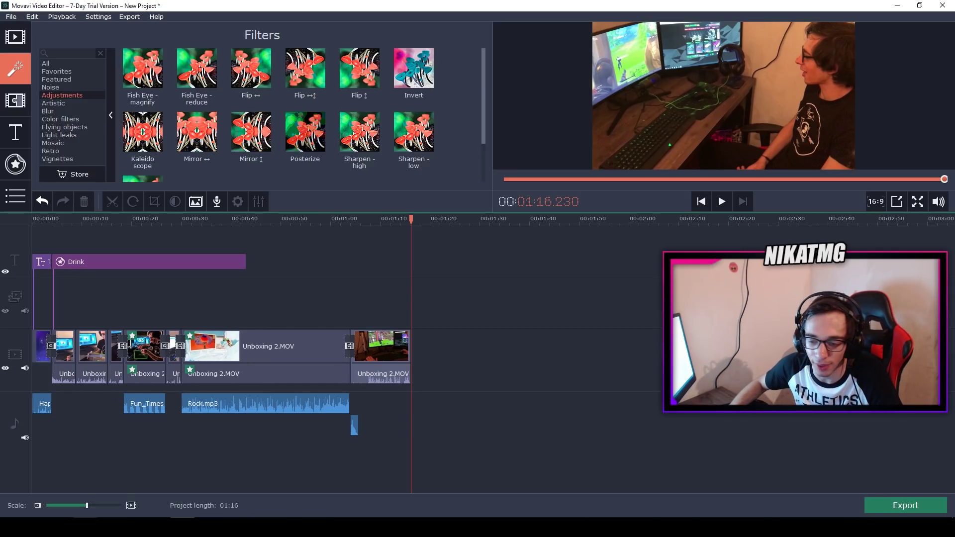
Import Filthy Frank greenscreen fun.mp4 at the end of the timeline and move it to the overlay track at about 00:01:16
mouse_move(85, 527)
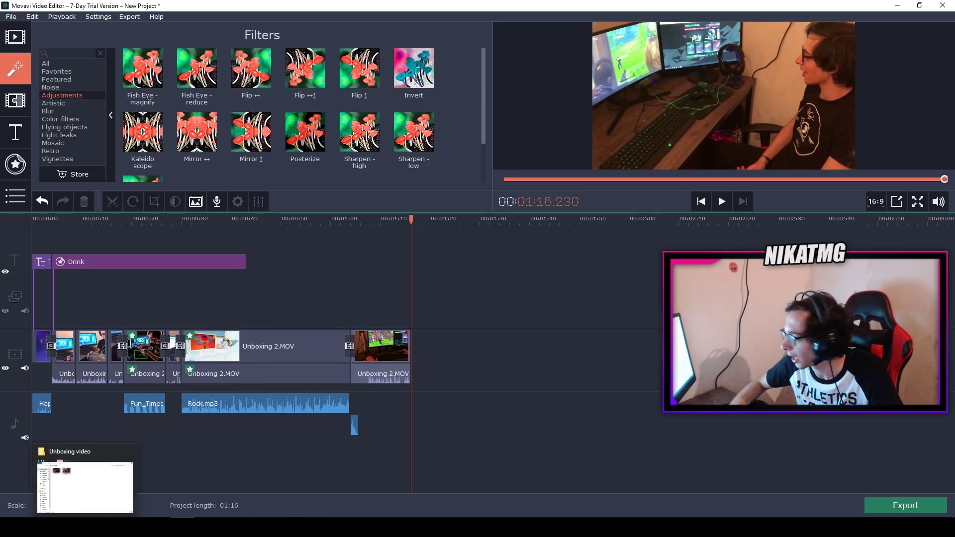
click(85, 527)
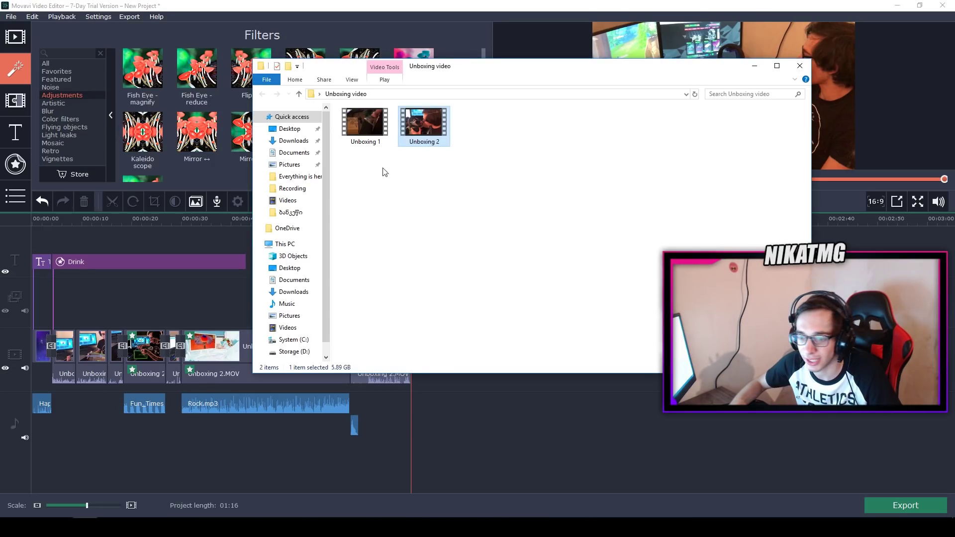
drag(719, 59, 719, 101)
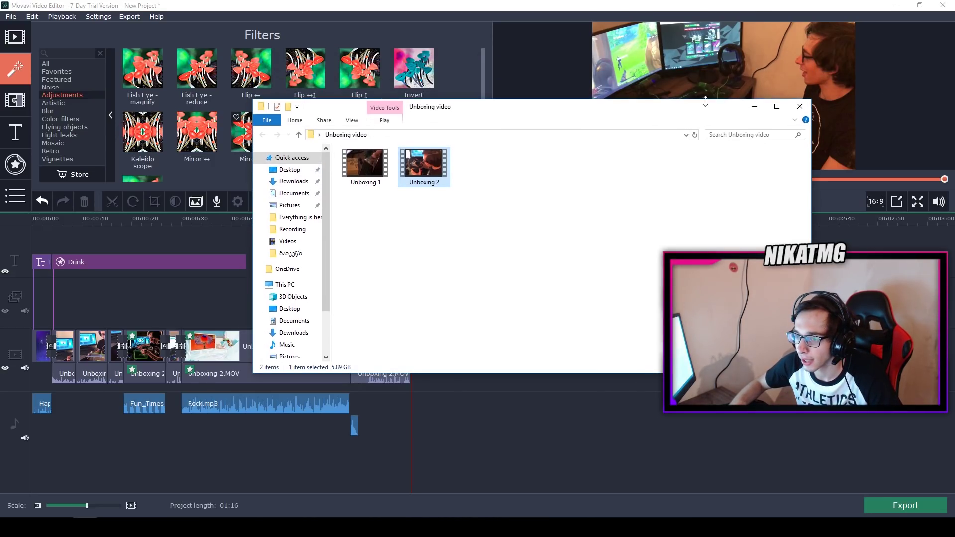
click(719, 95)
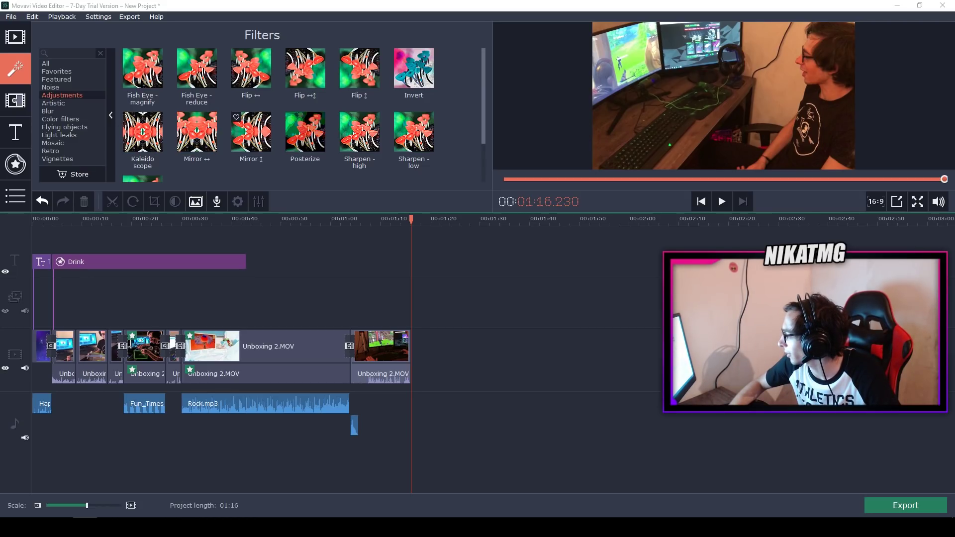
drag(954, 368, 433, 348)
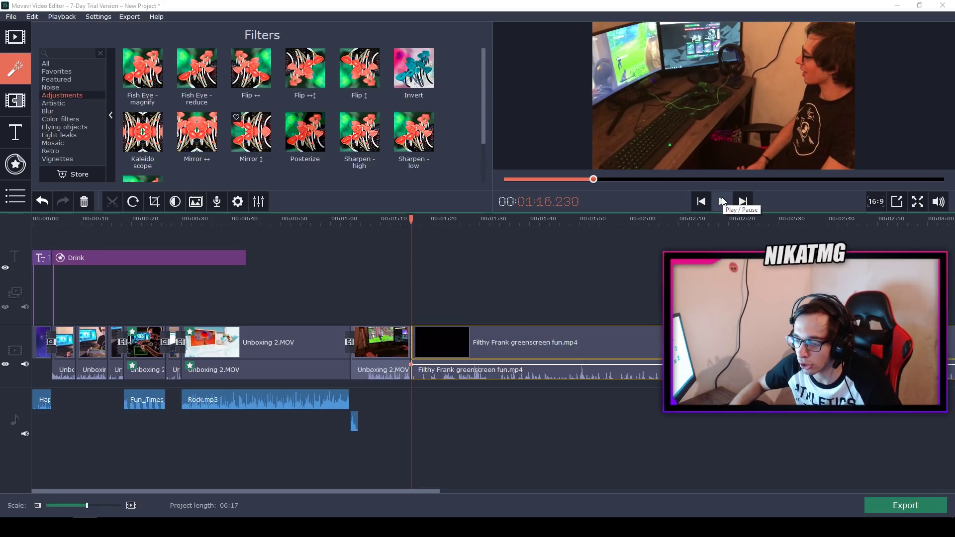
click(429, 222)
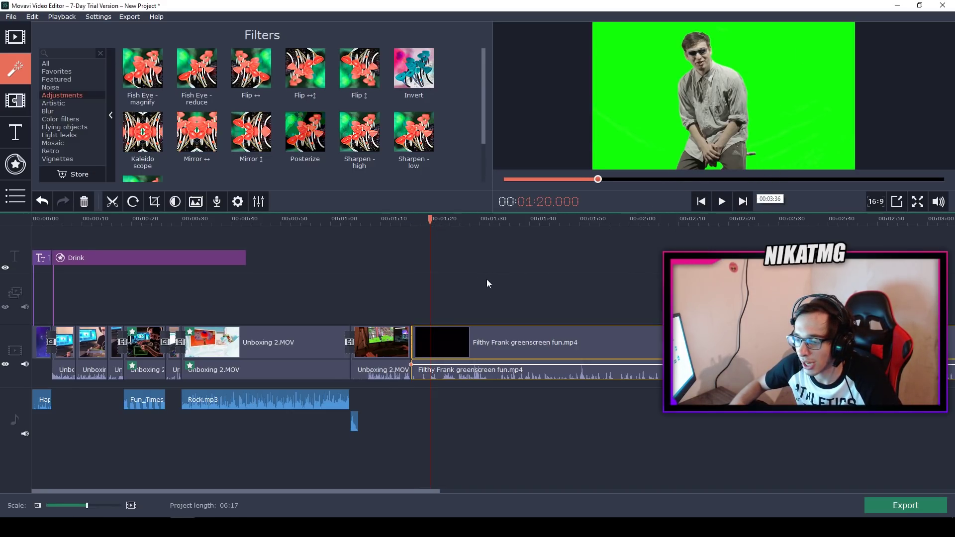
drag(476, 351, 478, 270)
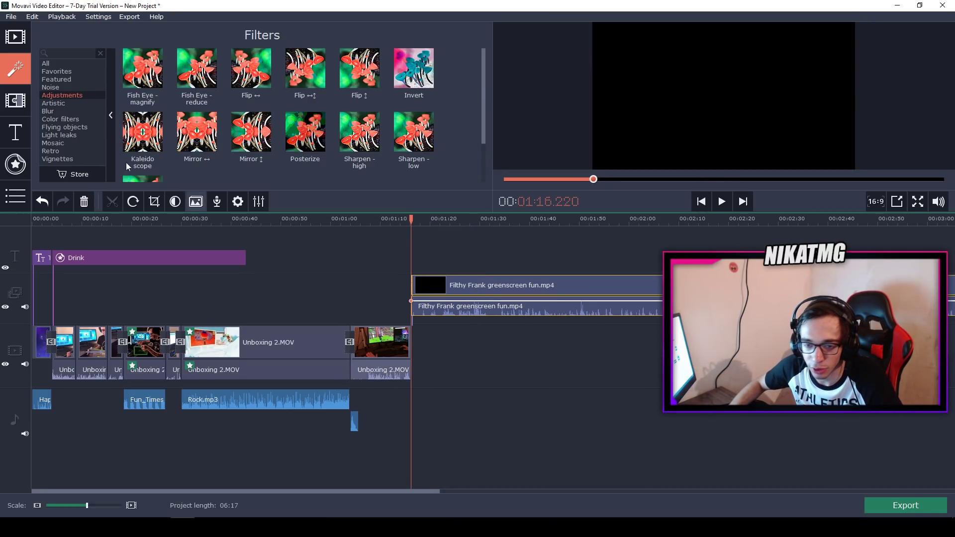
Add the Space background to the video track beneath the green-screen overlay and extend it to about 00:01:42
click(25, 39)
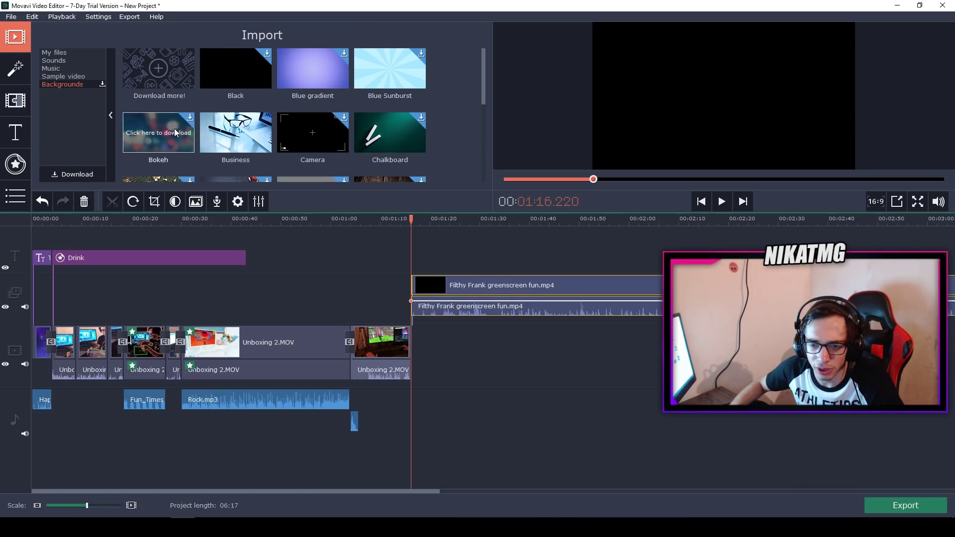
scroll(179, 130, down, 5)
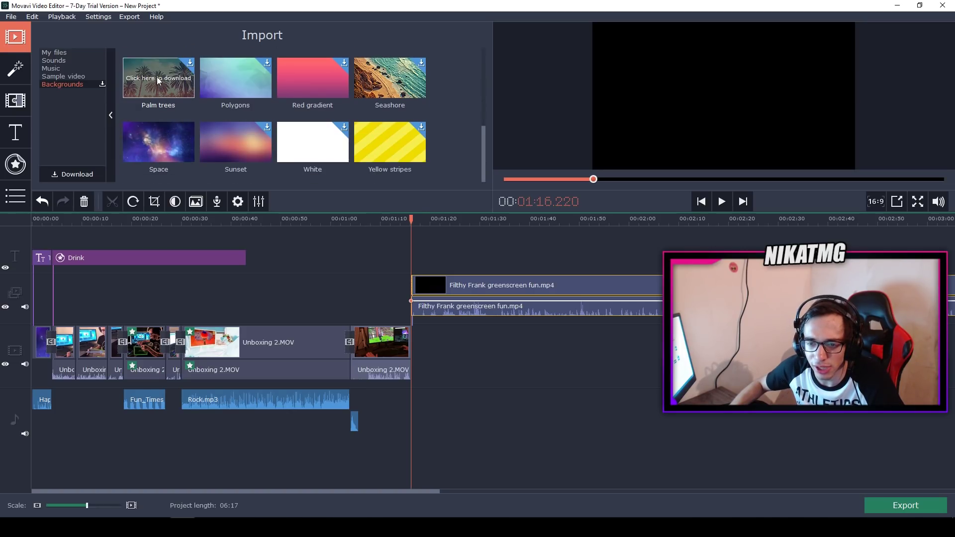
drag(156, 148, 538, 338)
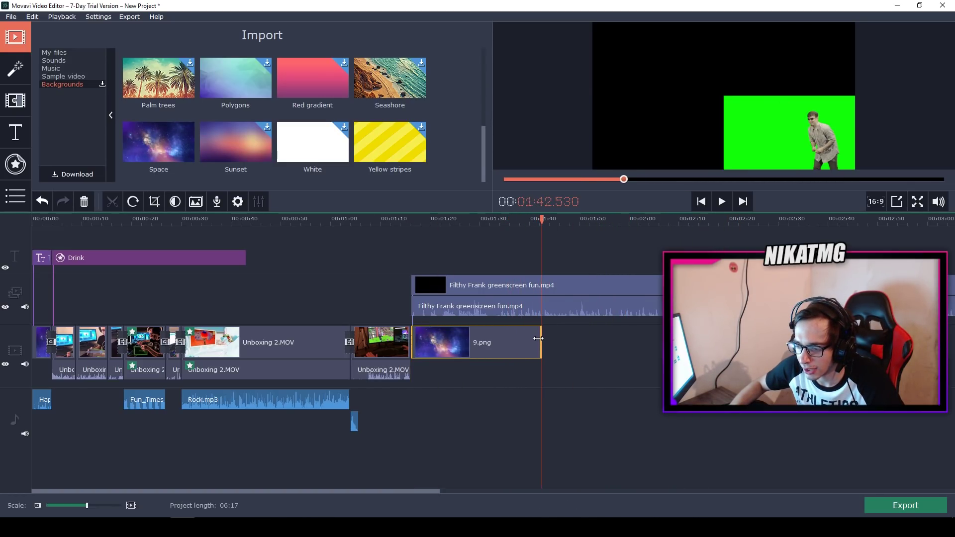
Split the green-screen overlay at about 00:01:31, delete the remainder, and shorten the Space background to end with it
click(493, 220)
click(489, 310)
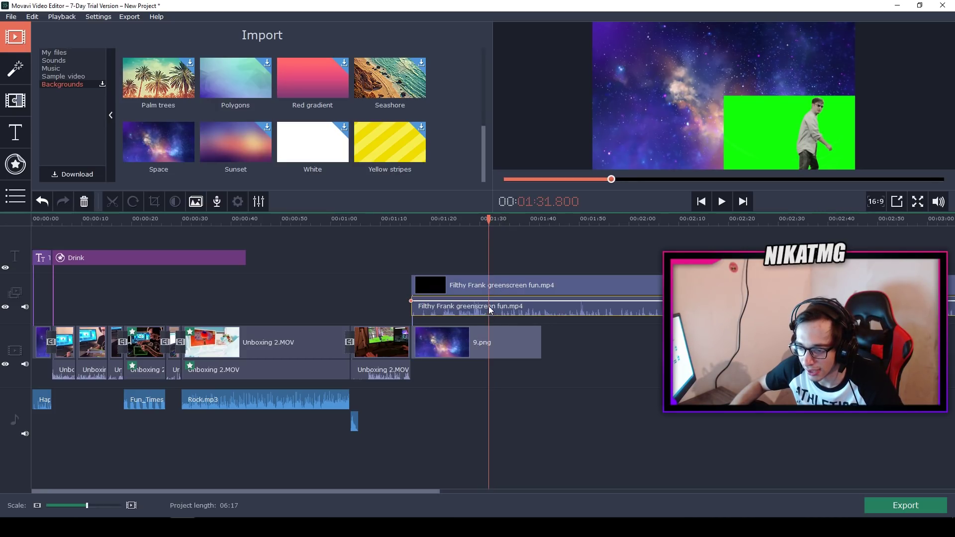
double_click(490, 290)
click(488, 283)
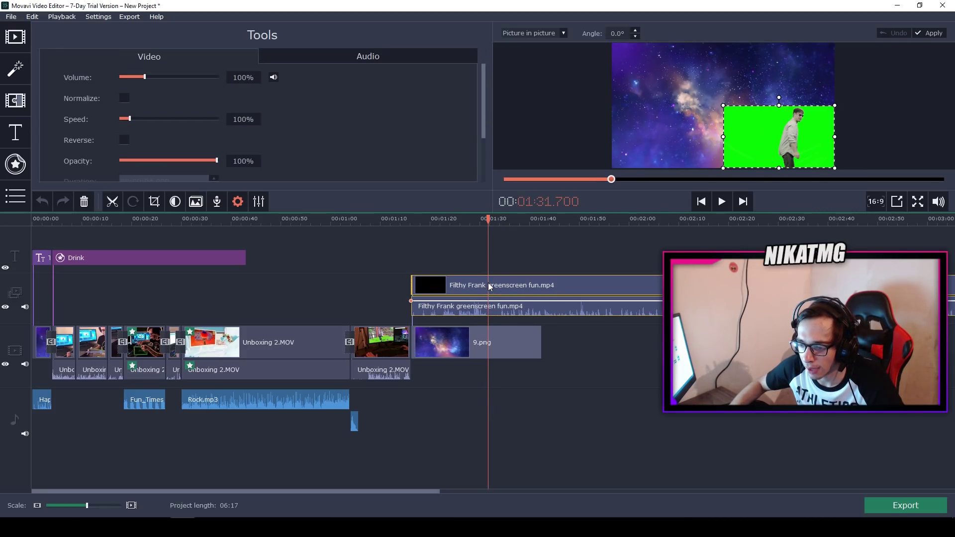
key(ctrl+b)
click(505, 287)
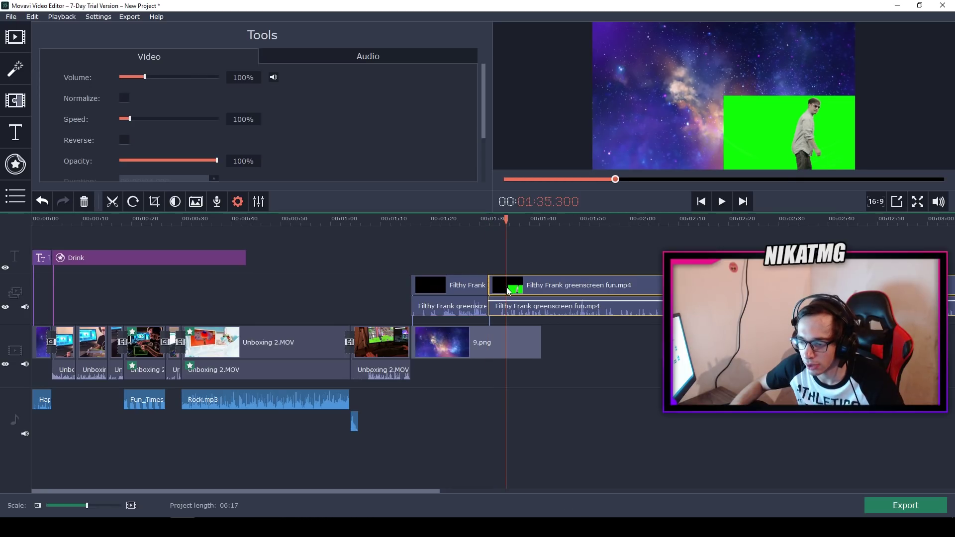
key(Delete)
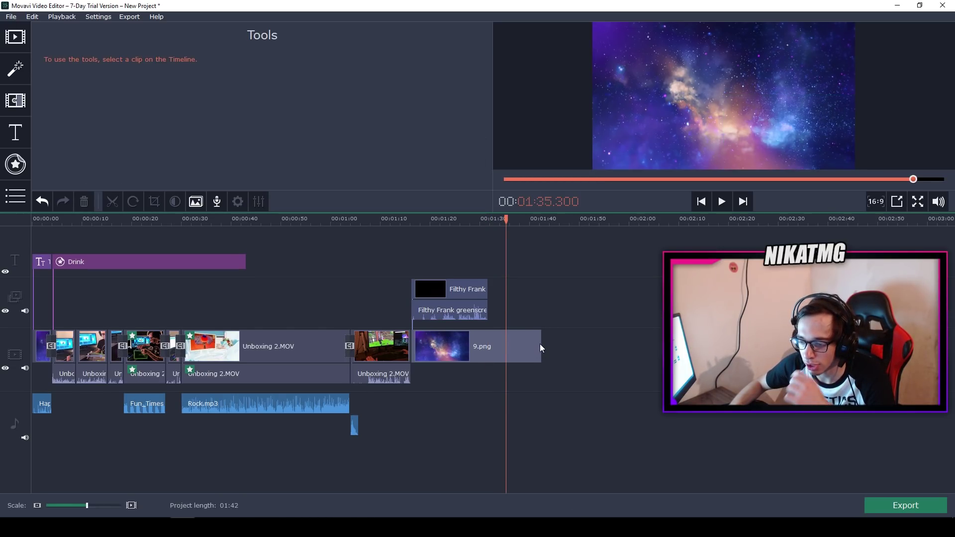
drag(541, 343, 486, 347)
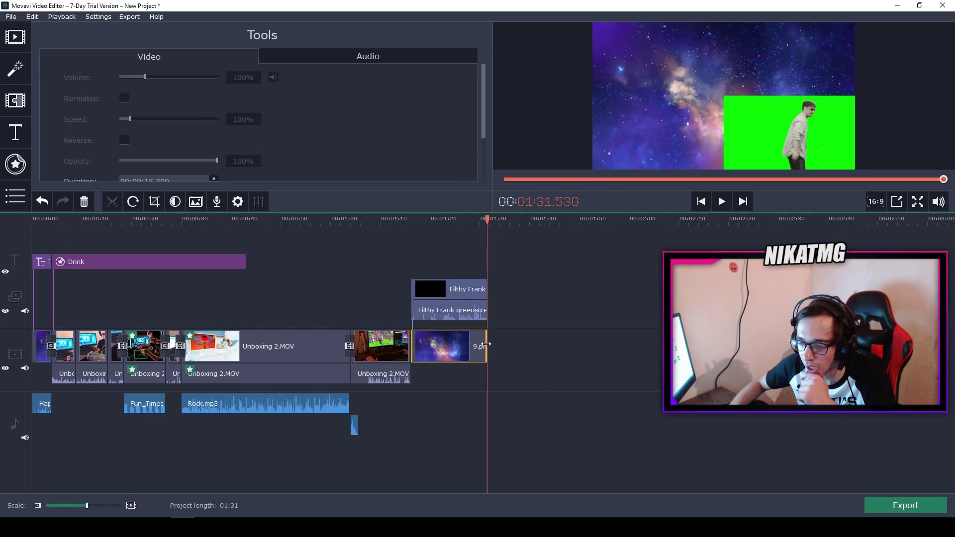
Enlarge the green-screen picture-in-picture overlay until it fills the whole frame
drag(441, 218, 418, 217)
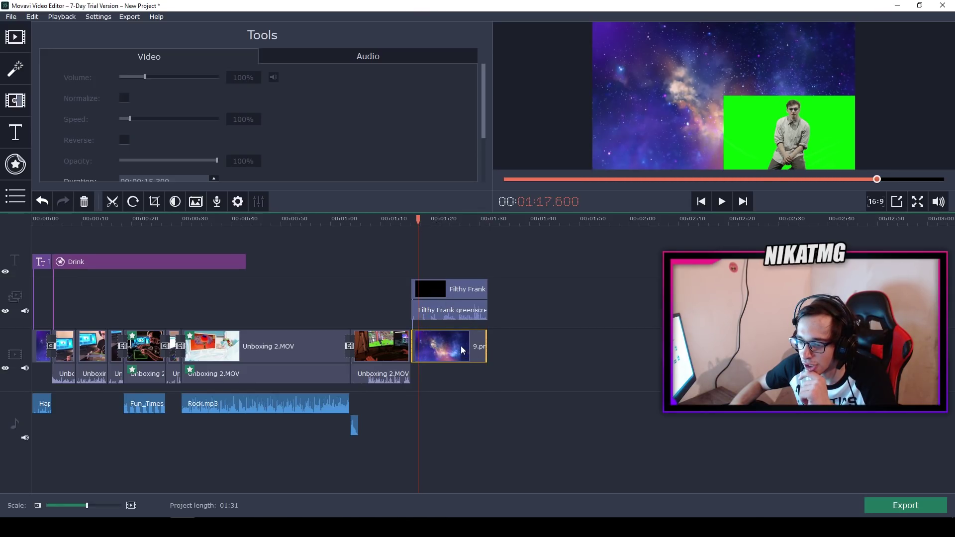
double_click(450, 299)
drag(724, 106, 610, 51)
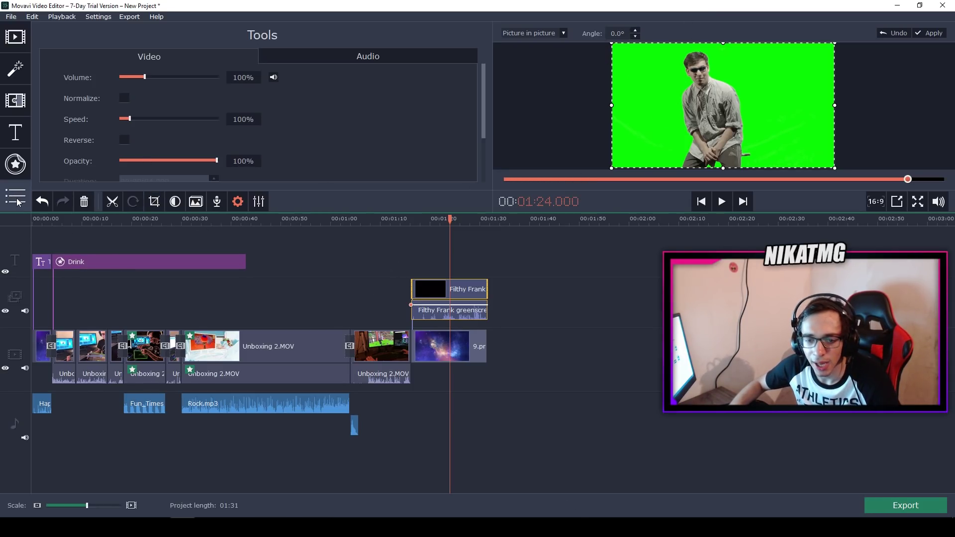
Apply Chroma Key to the green-screen overlay, sampling the green backdrop as the transparent color
click(467, 298)
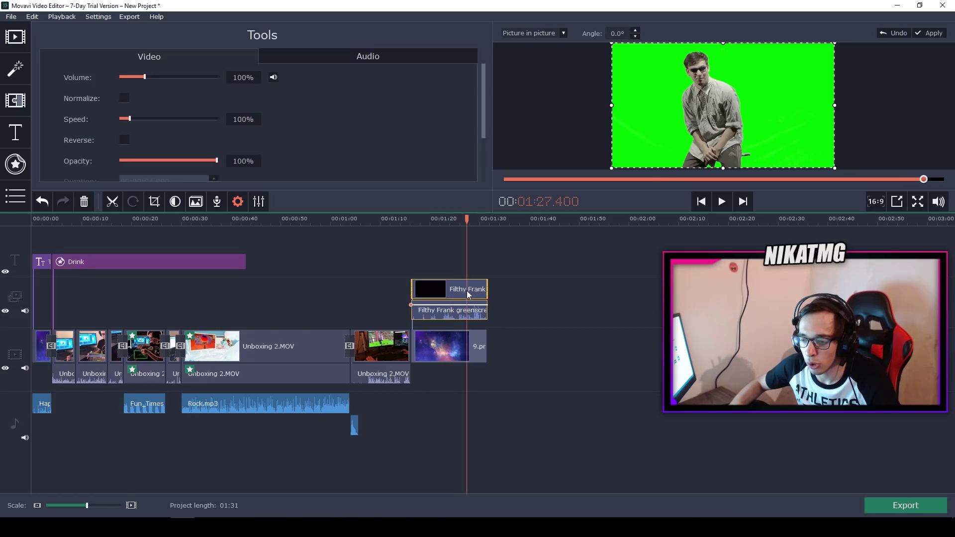
click(15, 197)
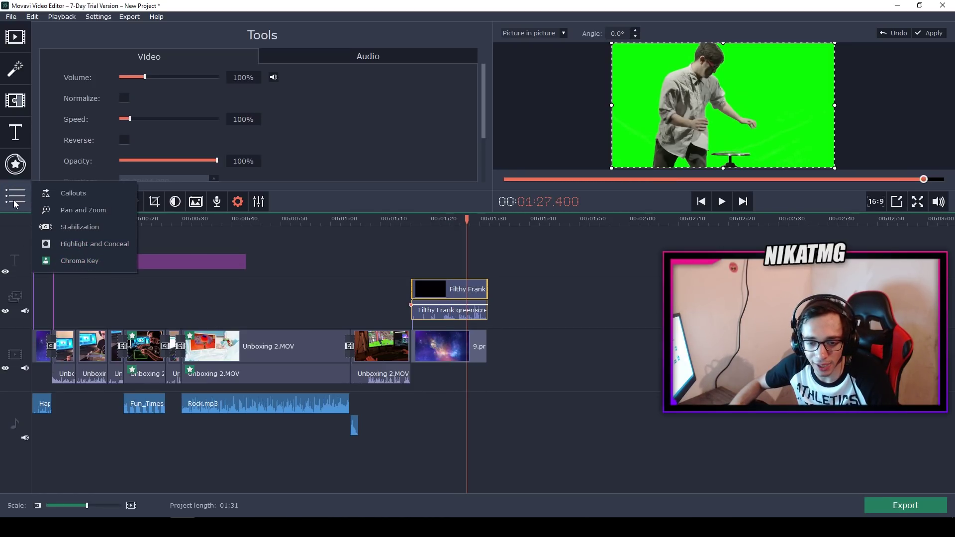
click(80, 263)
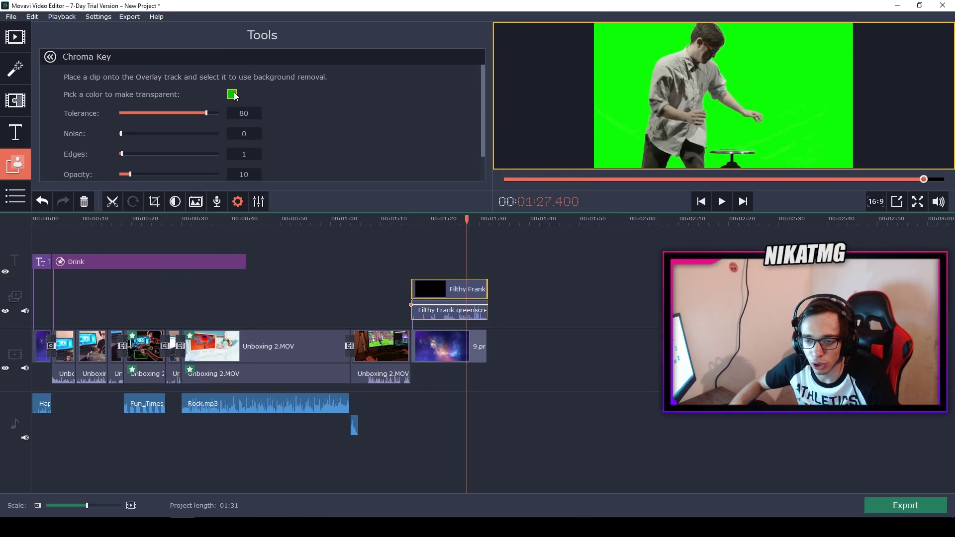
click(232, 94)
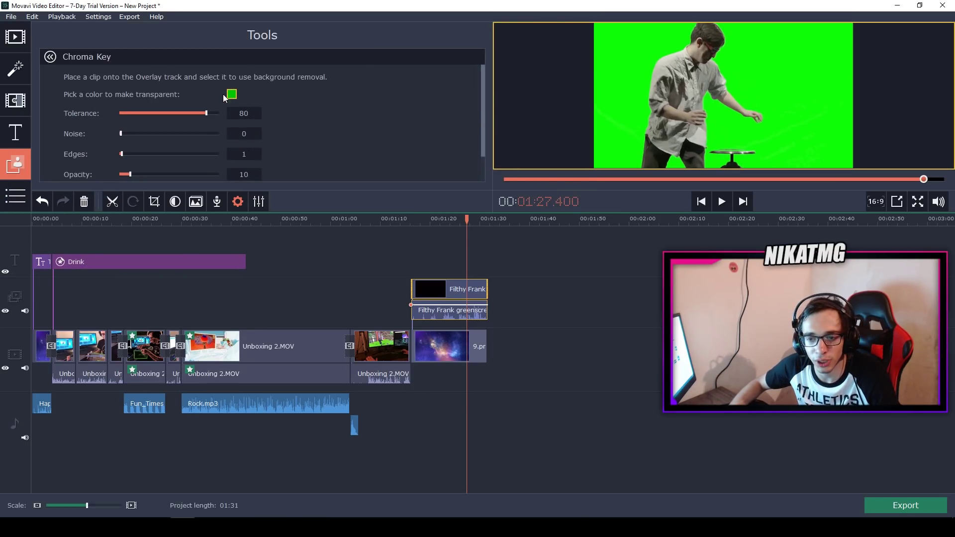
click(627, 42)
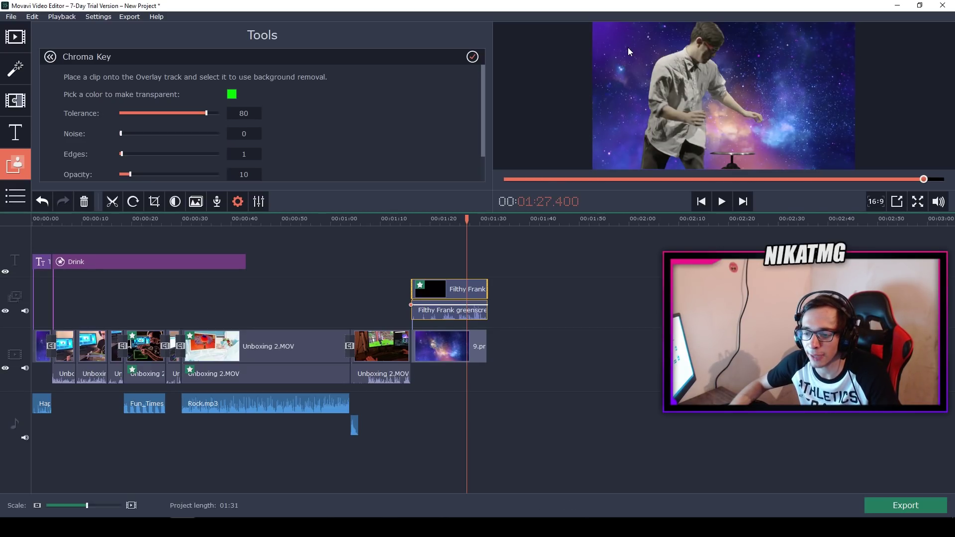
Play back the keyed section, cut the overlay at about 00:01:25, delete the rest, and trim the Space background to match
click(416, 223)
click(406, 223)
click(723, 204)
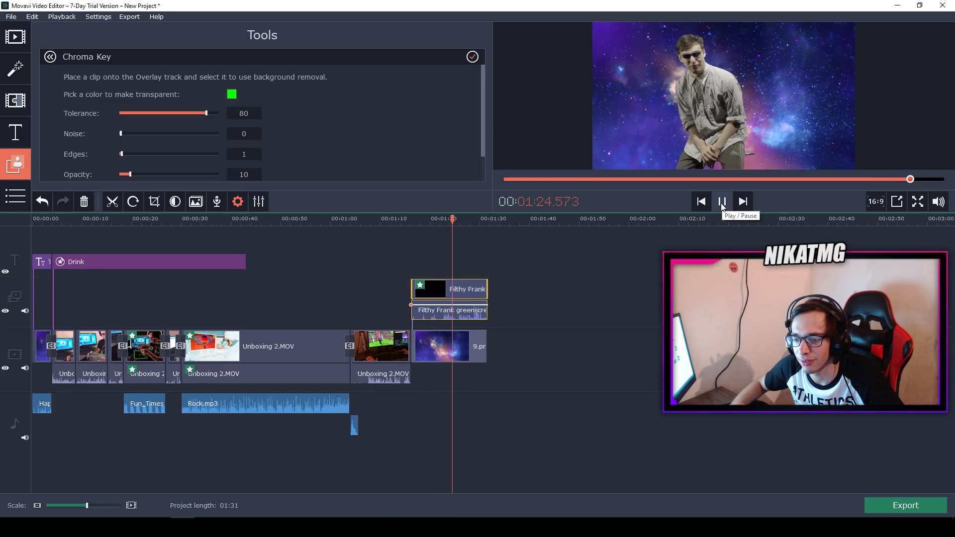
click(722, 204)
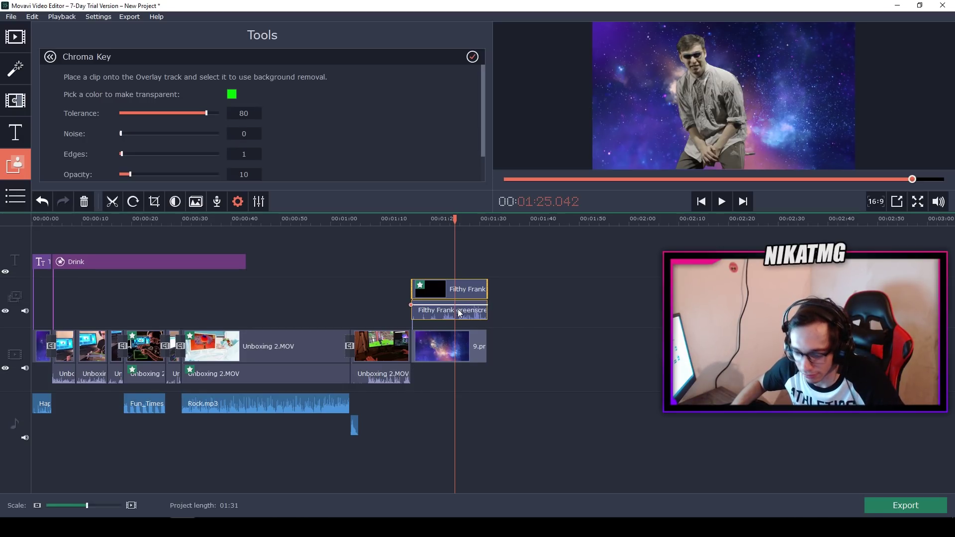
key(ctrl+b)
click(470, 289)
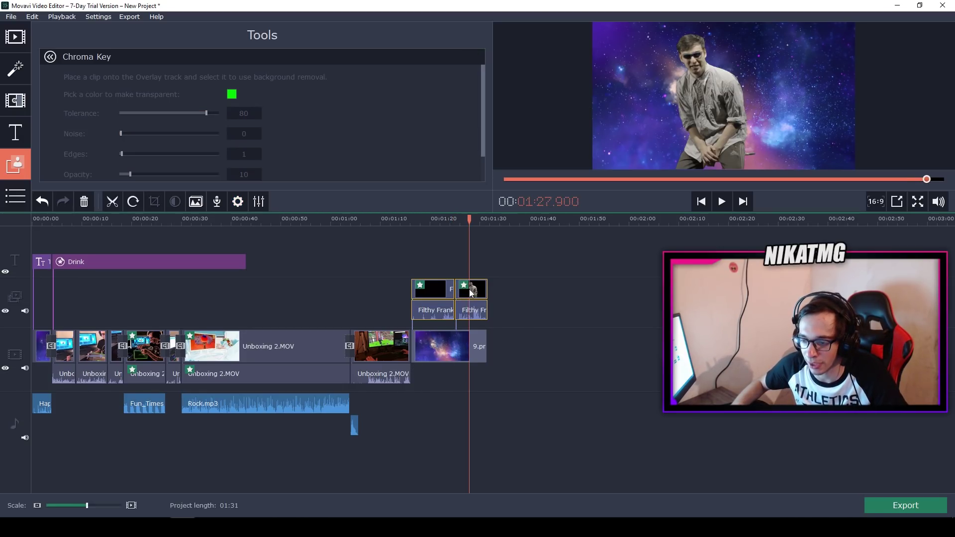
key(Delete)
click(458, 343)
drag(486, 348, 452, 349)
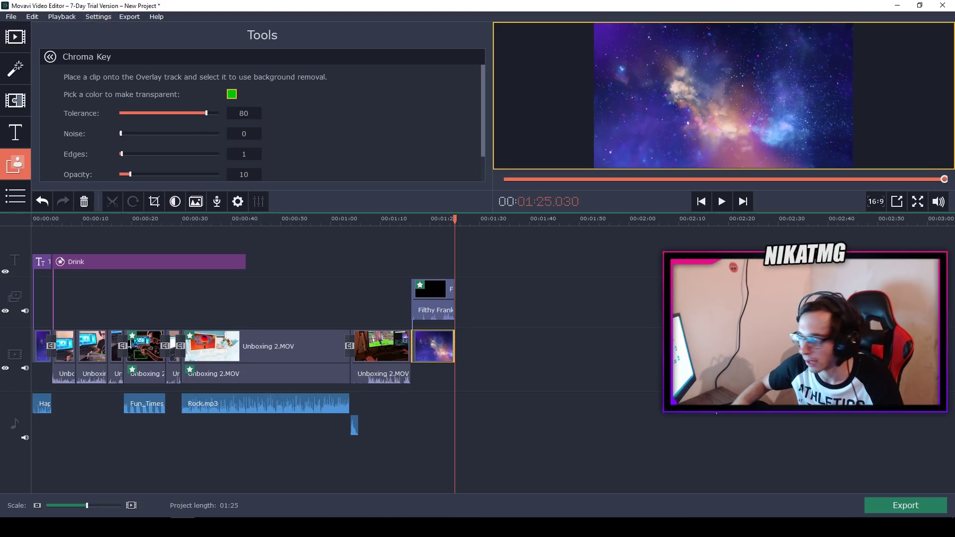
Set up a trial-mode MP4 export named "Unboxing video" at High quality and look through the other video formats
click(889, 500)
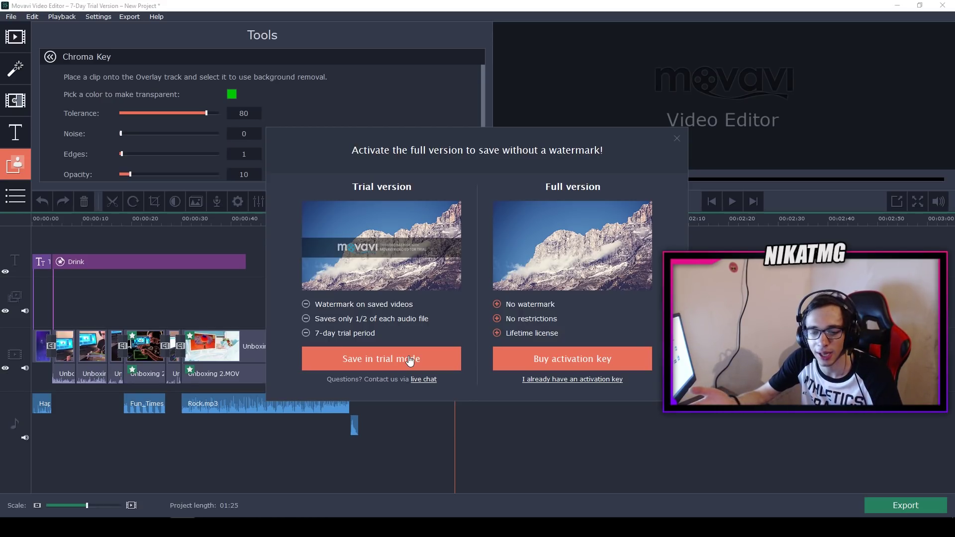
click(372, 359)
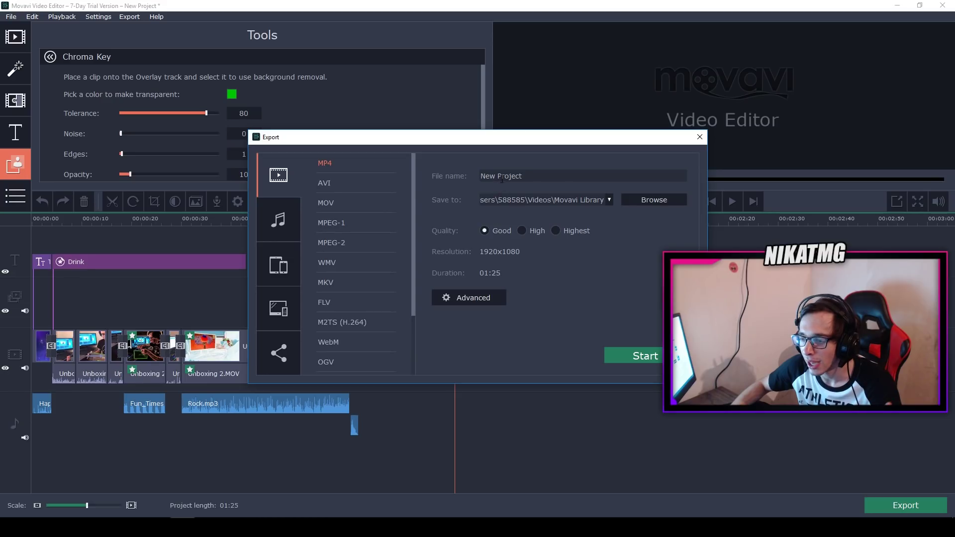
triple_click(559, 173)
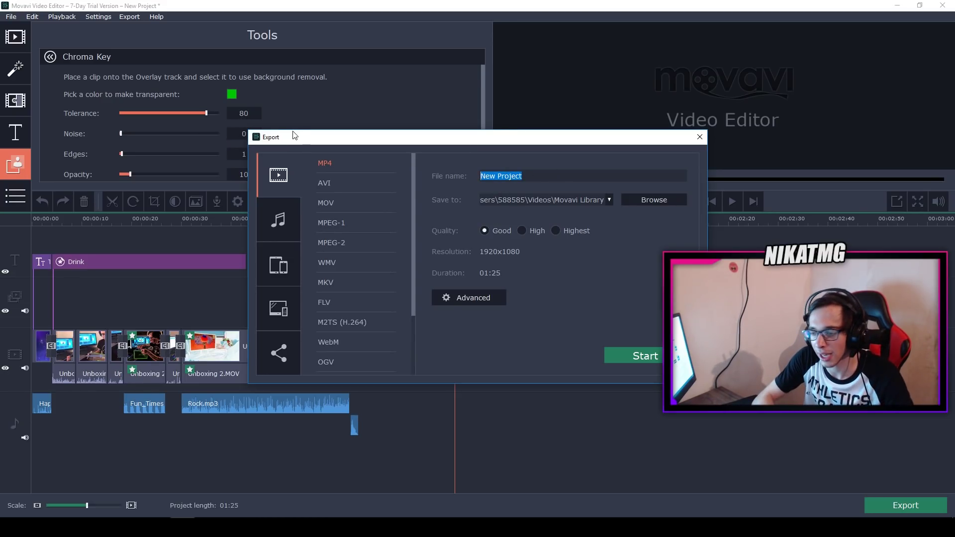
text(Unb)
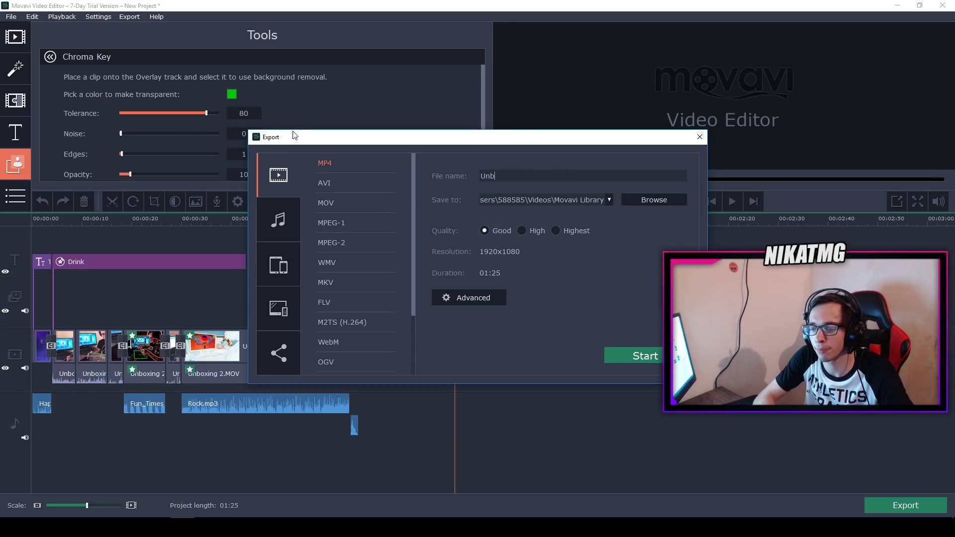
text(oxing video)
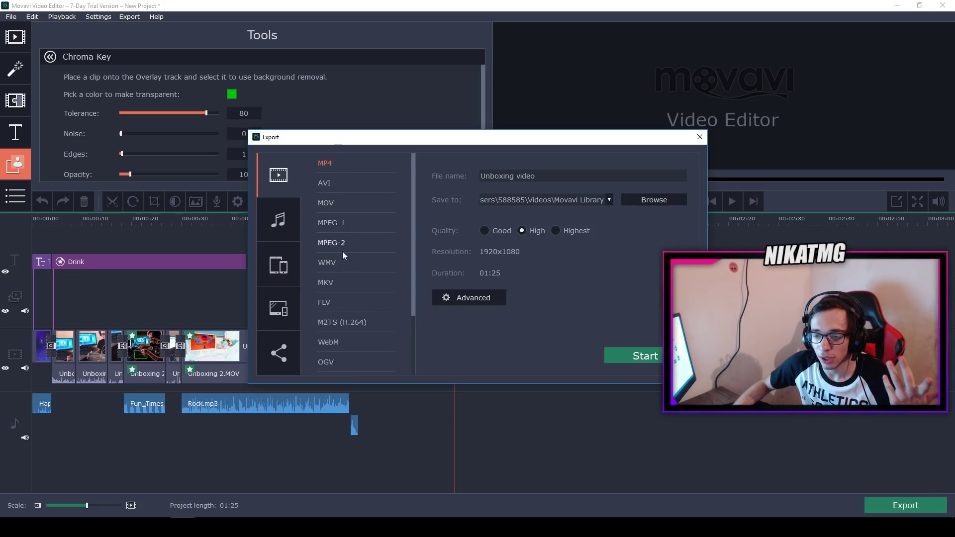
scroll(344, 343, down, 2)
scroll(403, 293, up, 2)
scroll(404, 294, down, 2)
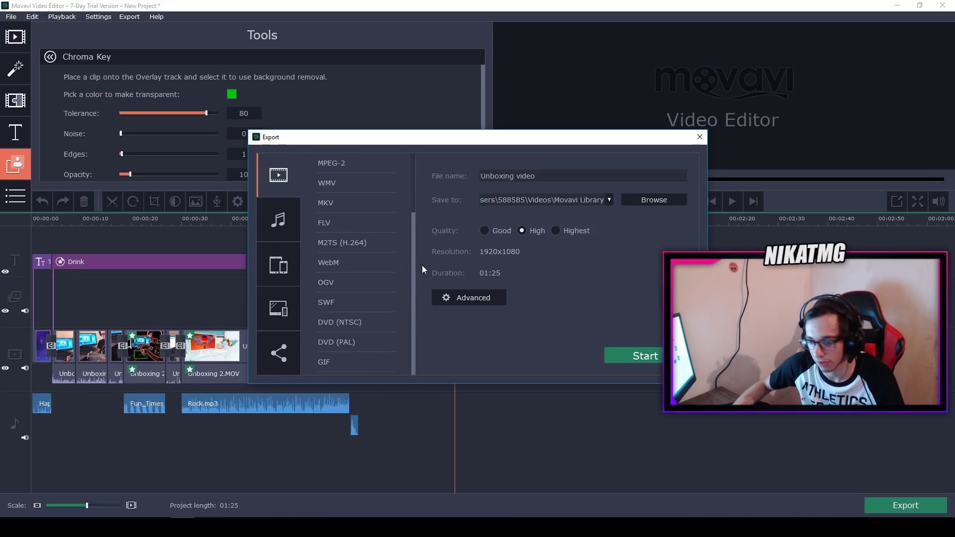
Look through the export presets for audio formats, mobile devices and consoles, and 1080p and 4K TVs
scroll(329, 263, up, 2)
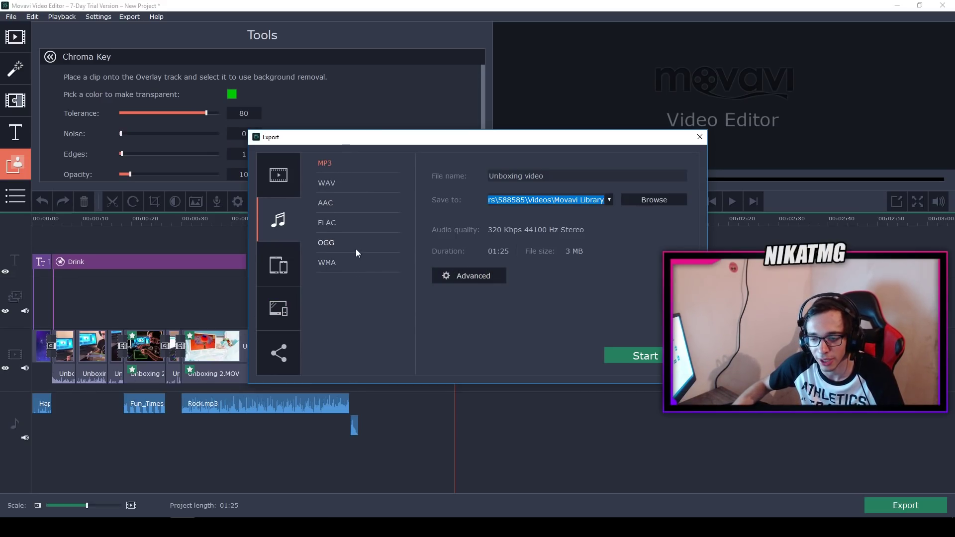
click(289, 256)
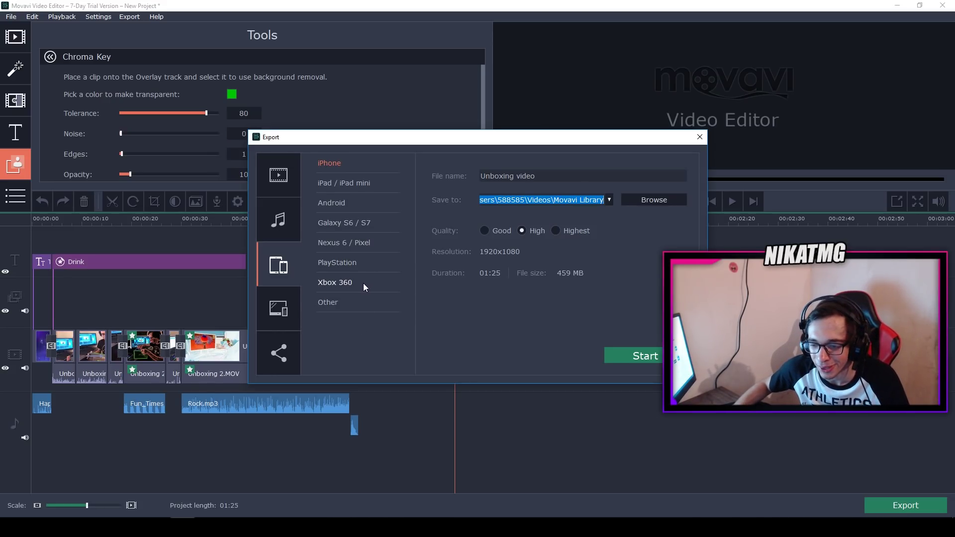
click(346, 304)
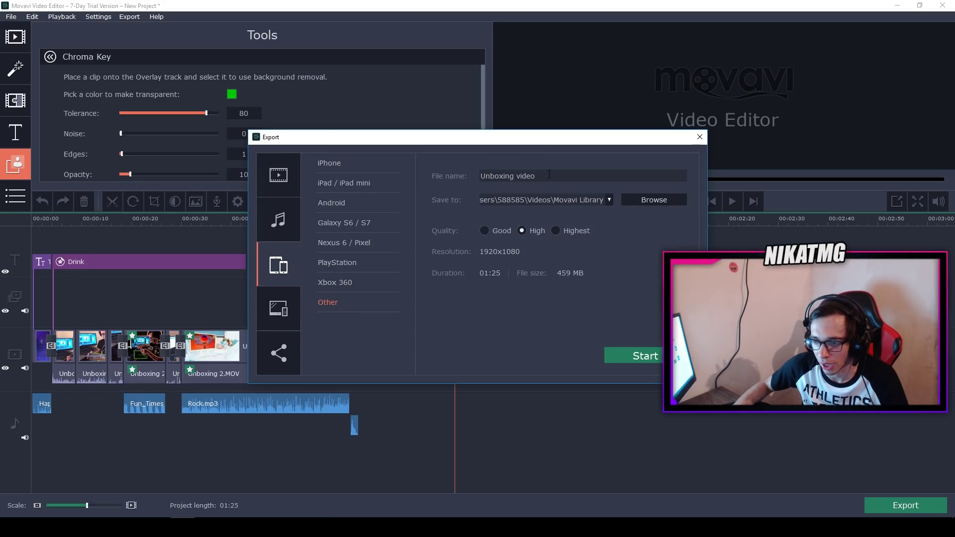
click(286, 309)
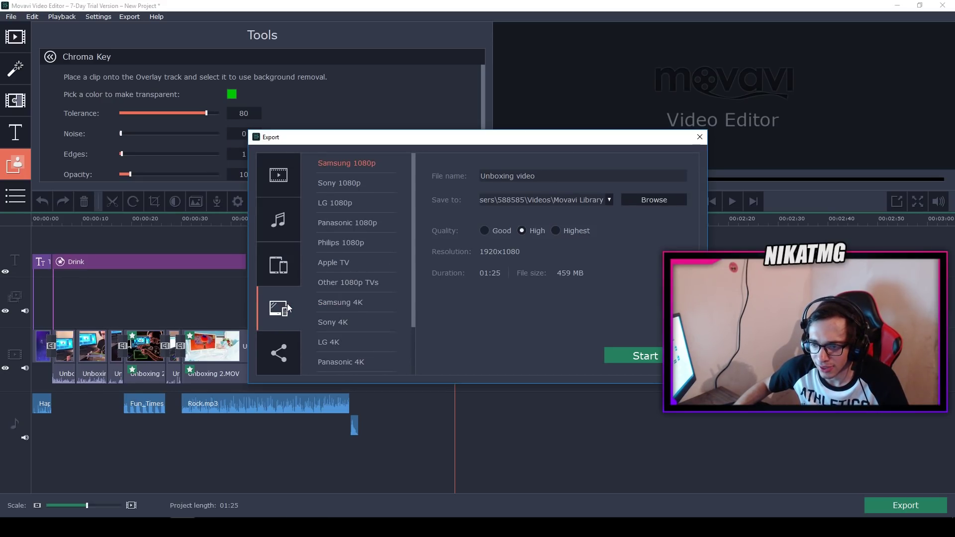
scroll(366, 318, down, 1)
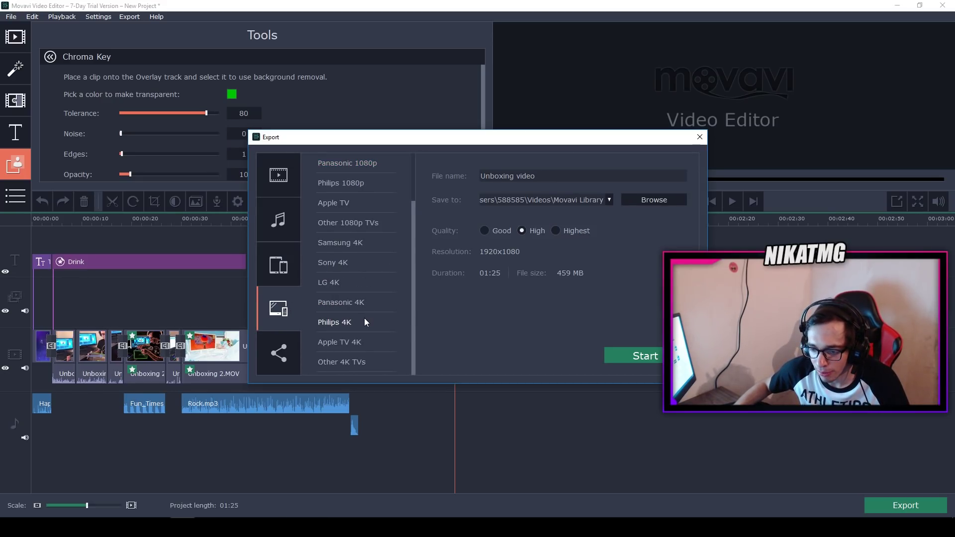
Switch the export to a YouTube upload with the channel signed in, and review its description and resolution settings
click(284, 354)
click(455, 265)
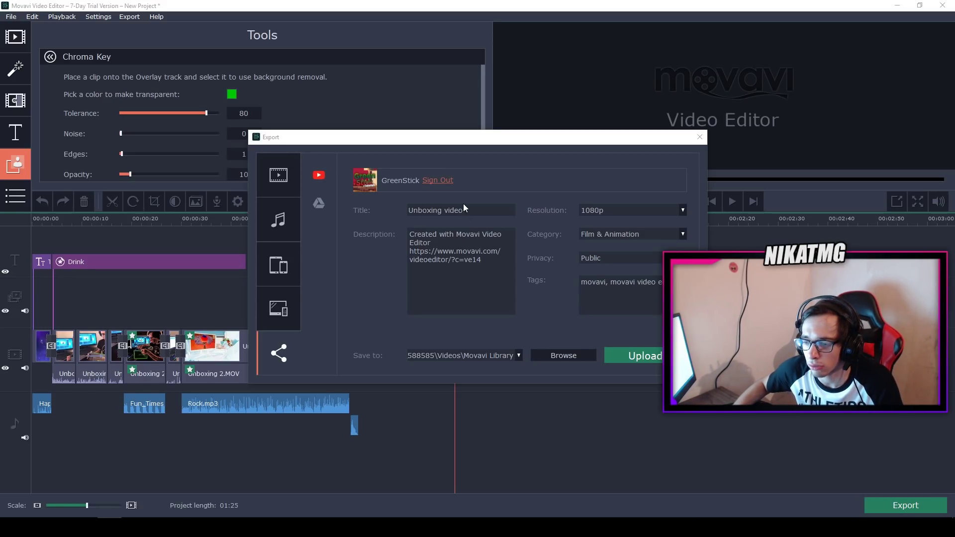
triple_click(419, 234)
click(473, 259)
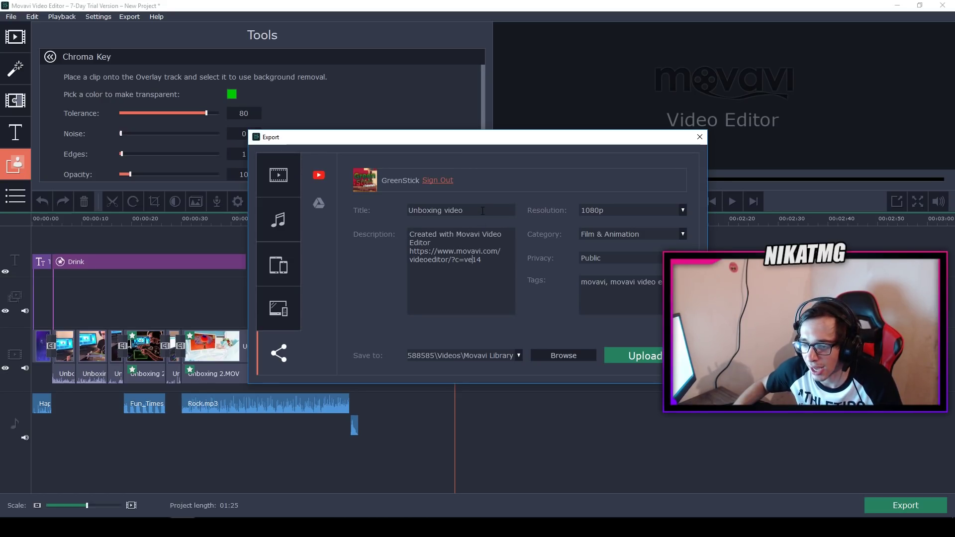
click(614, 208)
click(613, 207)
Set the YouTube category to Gaming and privacy to Private, and upload the video
click(631, 235)
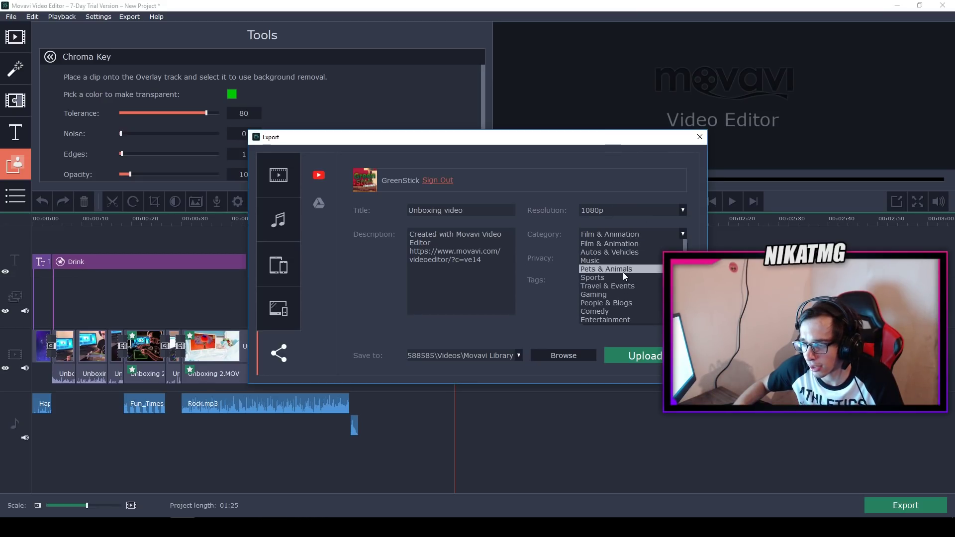
click(628, 295)
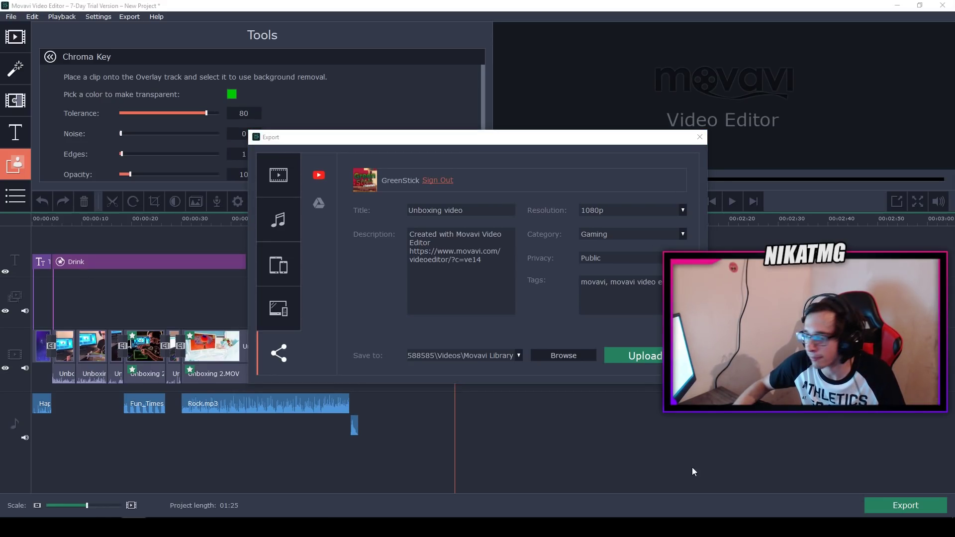
click(619, 258)
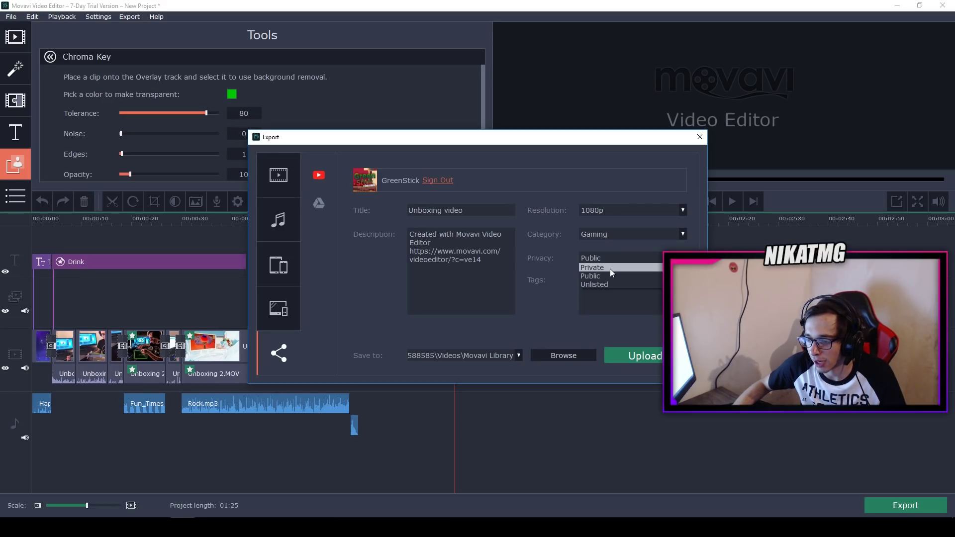
click(610, 269)
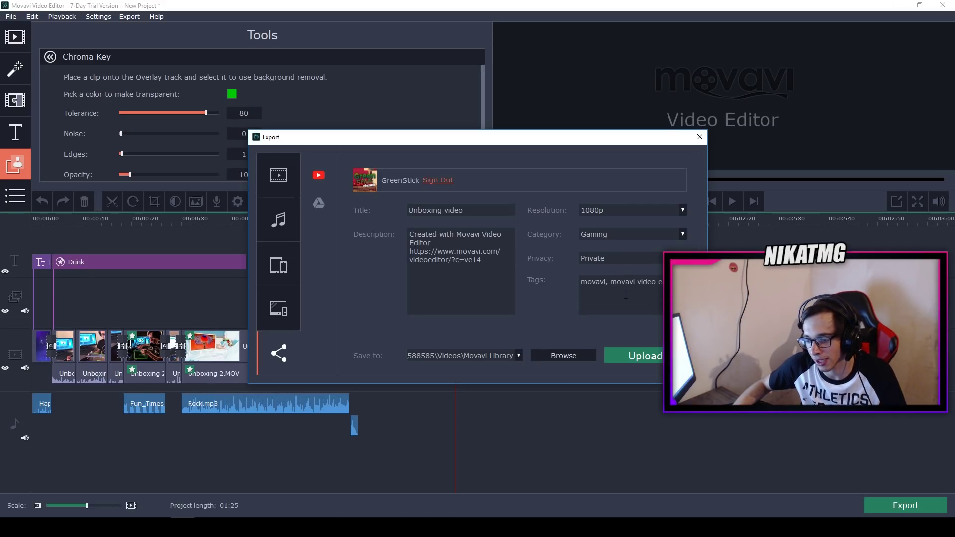
click(647, 356)
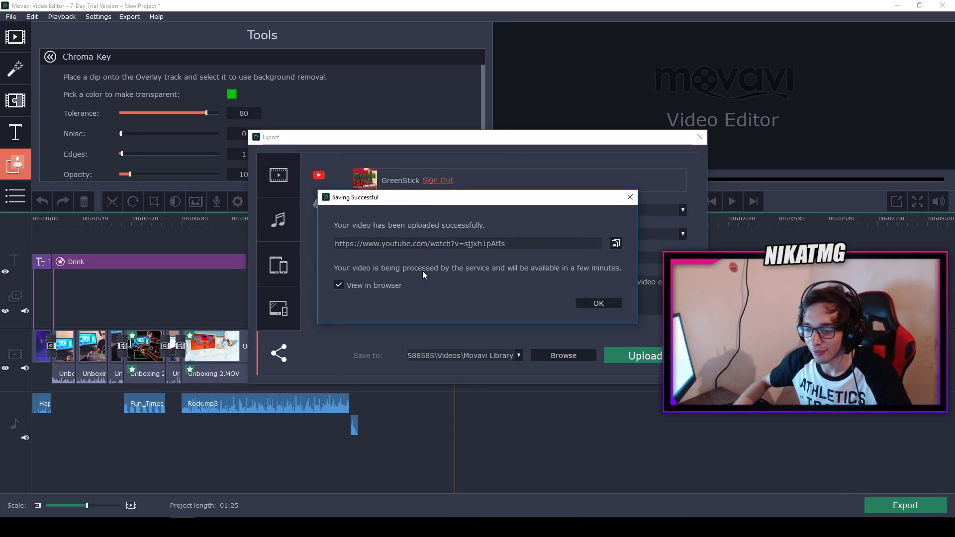
Copy the YouTube link of the uploaded video
triple_click(477, 244)
right_click(472, 243)
click(489, 248)
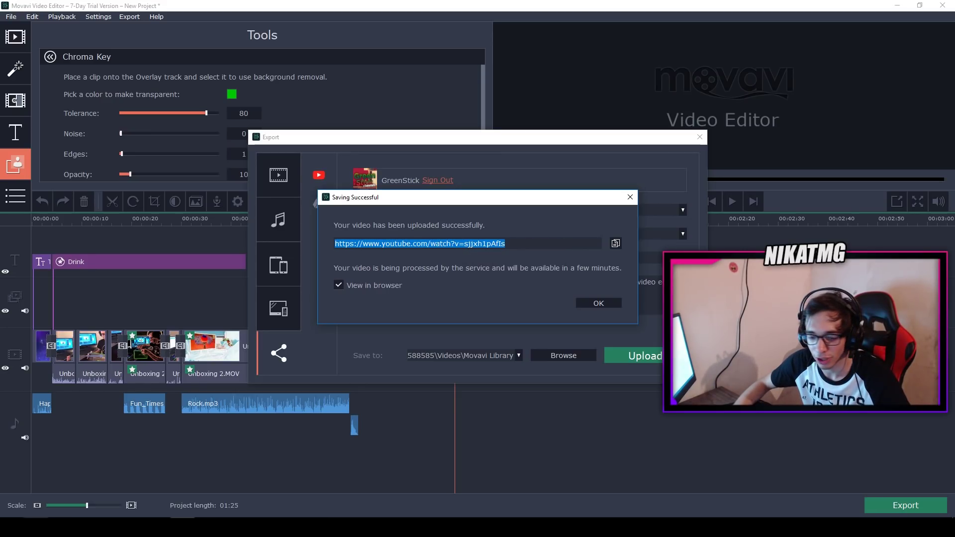
Close the upload confirmation to view the video in the browser, and check its playback quality options
click(598, 303)
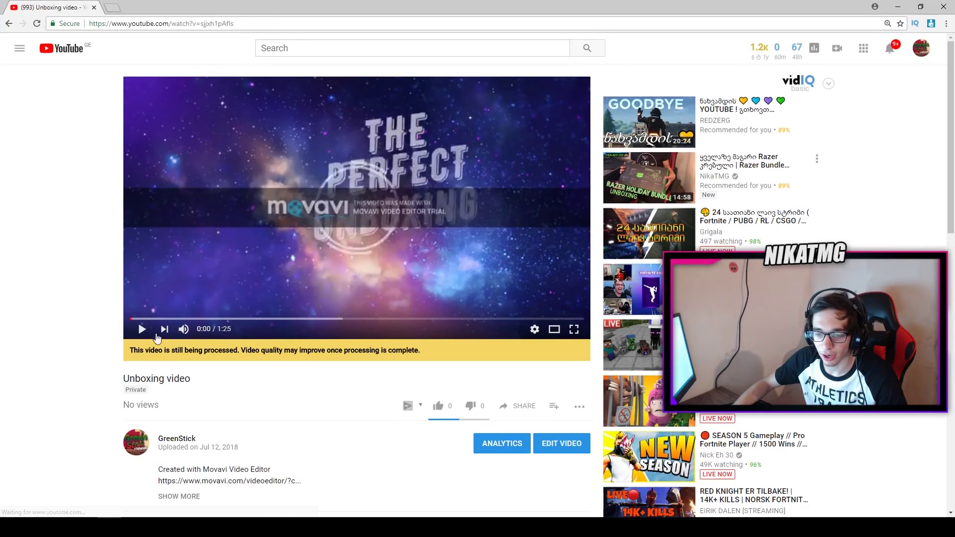
click(535, 329)
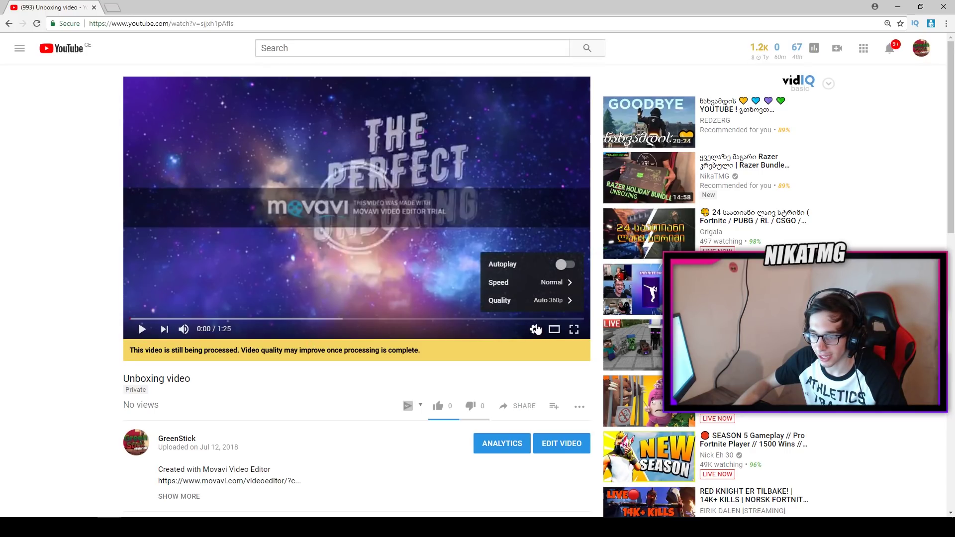
click(552, 301)
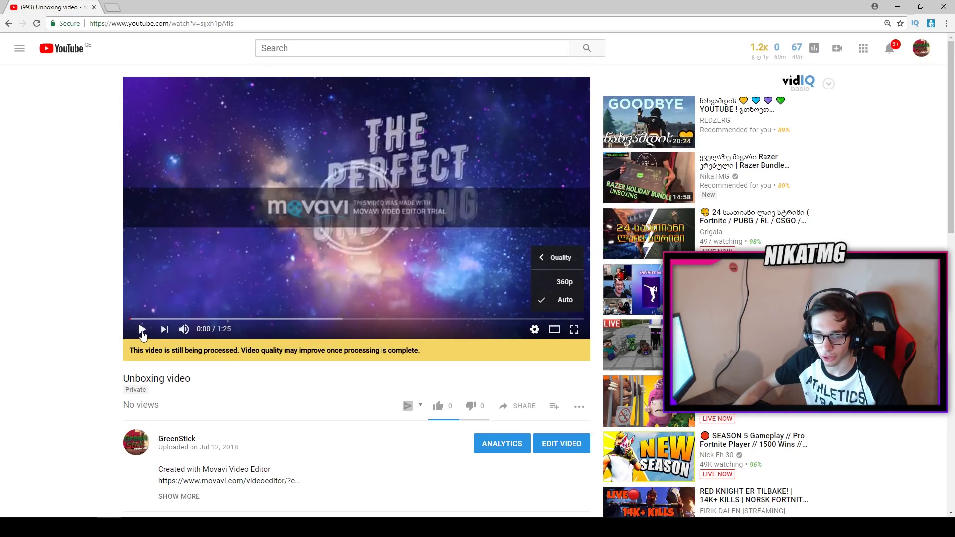